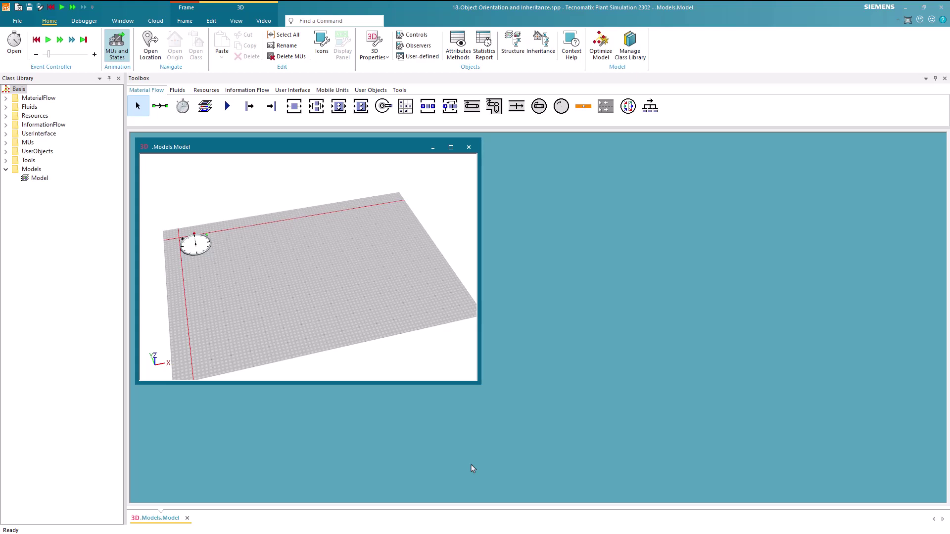
Insert a Station near the middle of the model frame and open its properties beside the 3D view
{"action": "left_click", "coordinate": [294, 106]}
{"action": "left_click", "coordinate": [293, 265]}
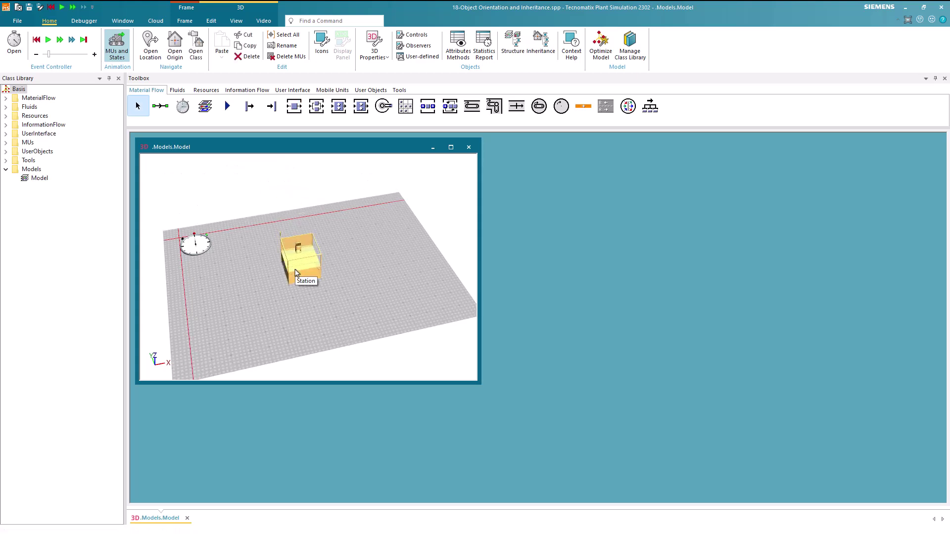
{"action": "double_click", "coordinate": [295, 265]}
{"action": "mouse_move", "coordinate": [290, 226]}
{"action": "left_mouse_down"}
{"action": "mouse_move", "coordinate": [642, 217]}
{"action": "mouse_move", "coordinate": [678, 189]}
{"action": "left_mouse_up"}
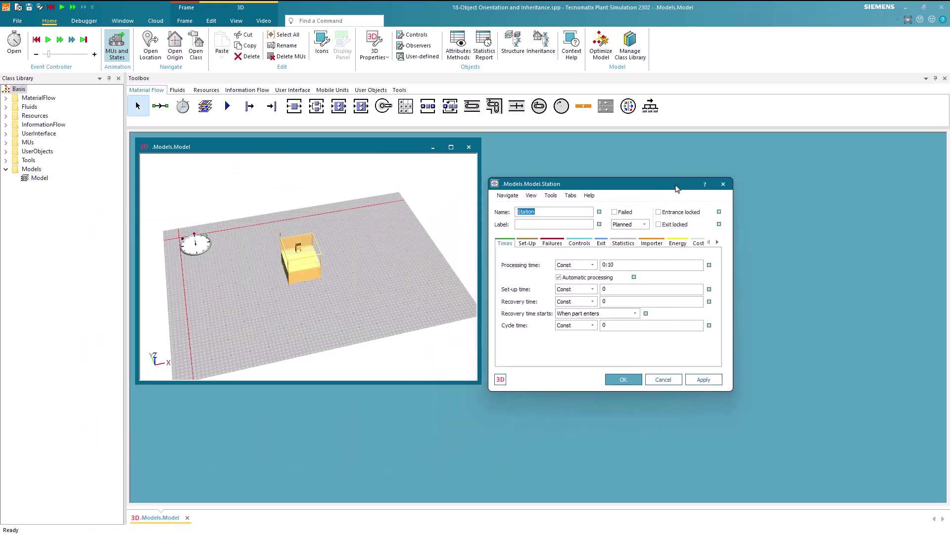
{"action": "left_click", "coordinate": [415, 293]}
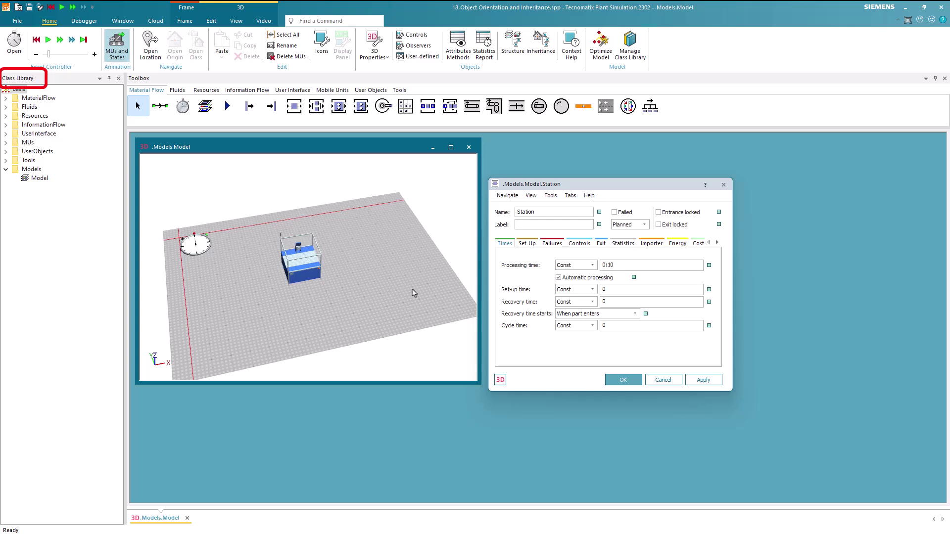
Show the inheritance of the MaterialFlow Station class and close the model Station's properties
{"action": "left_click", "coordinate": [6, 98]}
{"action": "left_click", "coordinate": [43, 159]}
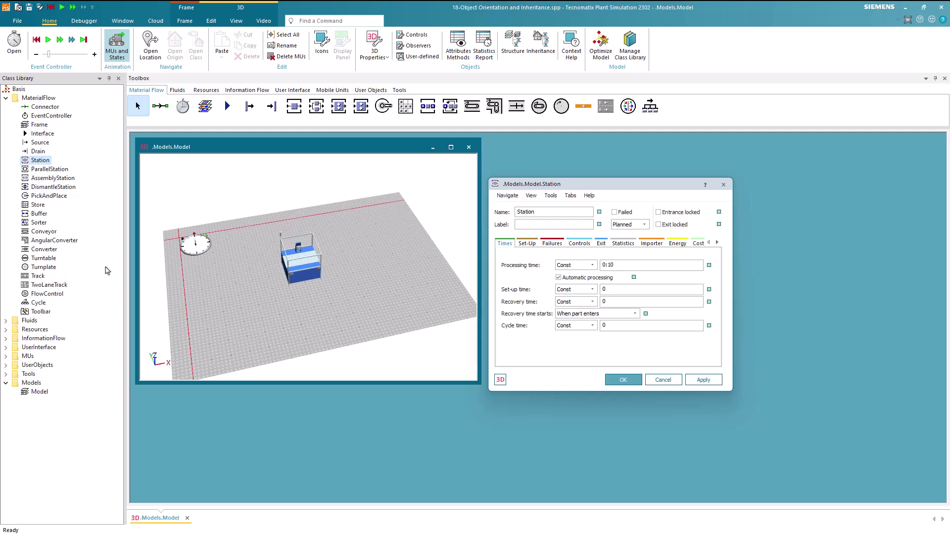
{"action": "right_click", "coordinate": [37, 162]}
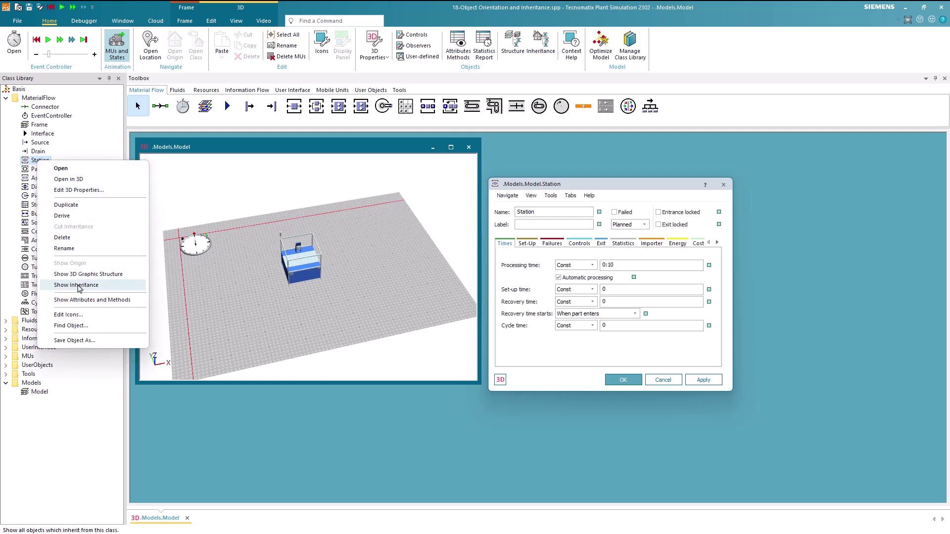
{"action": "left_click", "coordinate": [77, 285]}
{"action": "left_click", "coordinate": [624, 381]}
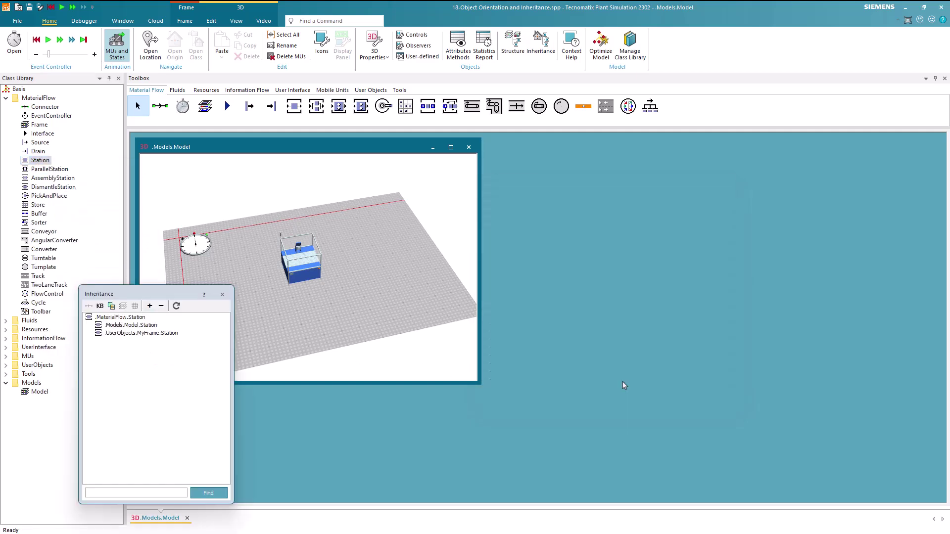
{"action": "left_click_drag", "start_coordinate": [172, 299], "coordinate": [607, 186]}
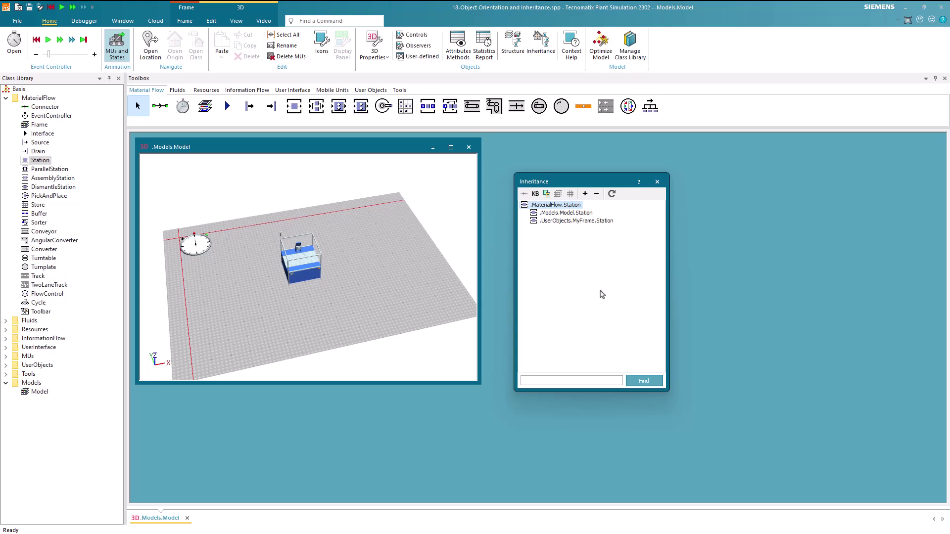
Show where the inherited MyFrame Station is located and expand the UserObjects folder in the class library
{"action": "right_click", "coordinate": [597, 222]}
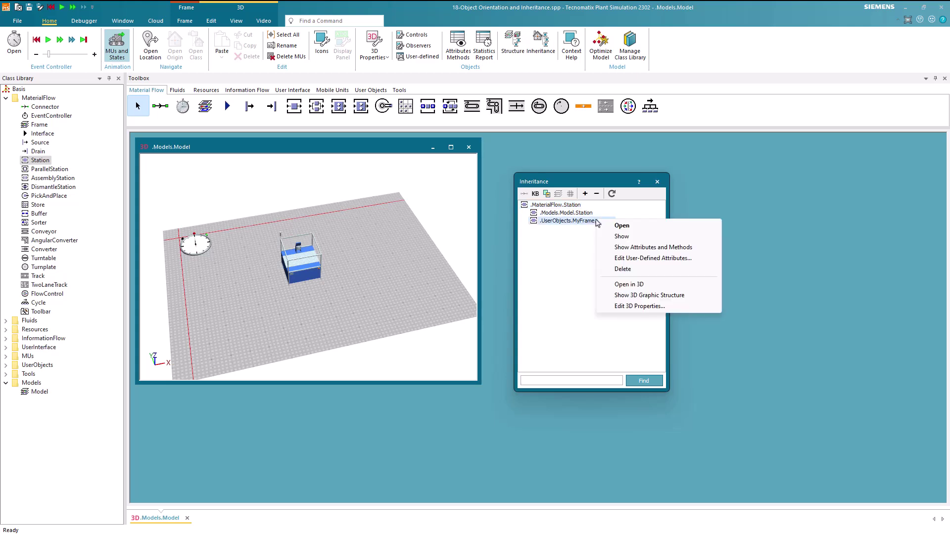
{"action": "left_click", "coordinate": [613, 237]}
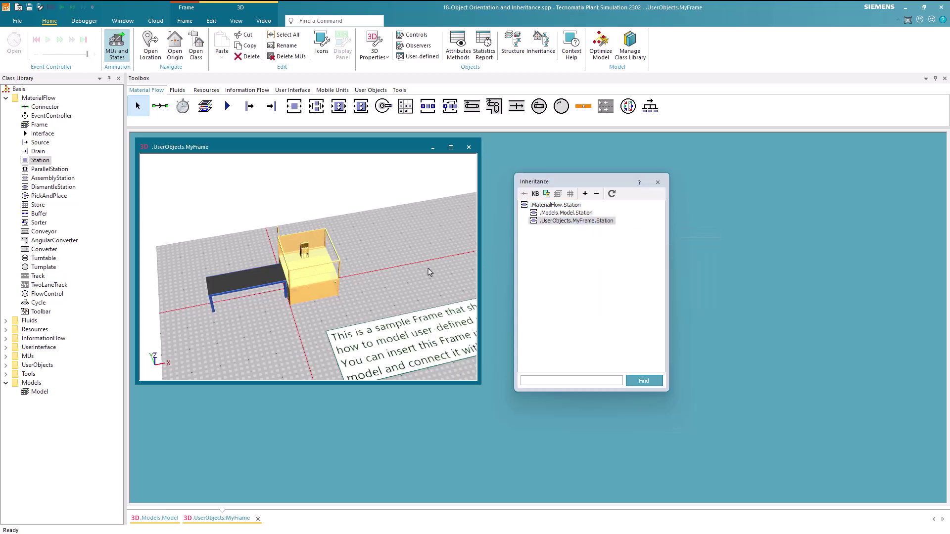
{"action": "scroll", "coordinate": [424, 272], "scroll_direction": "down", "scroll_amount": 2}
{"action": "left_click_drag", "start_coordinate": [424, 273], "coordinate": [359, 265]}
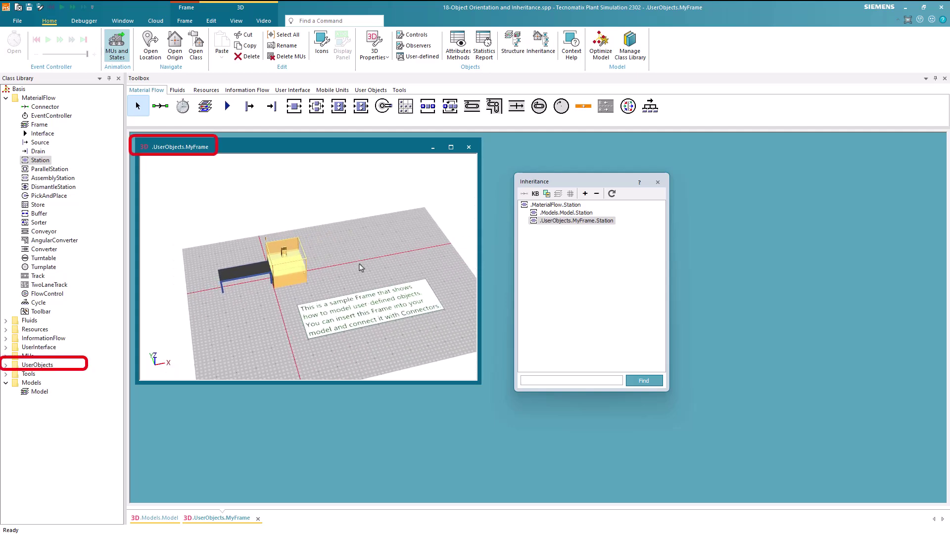
{"action": "left_click", "coordinate": [6, 366]}
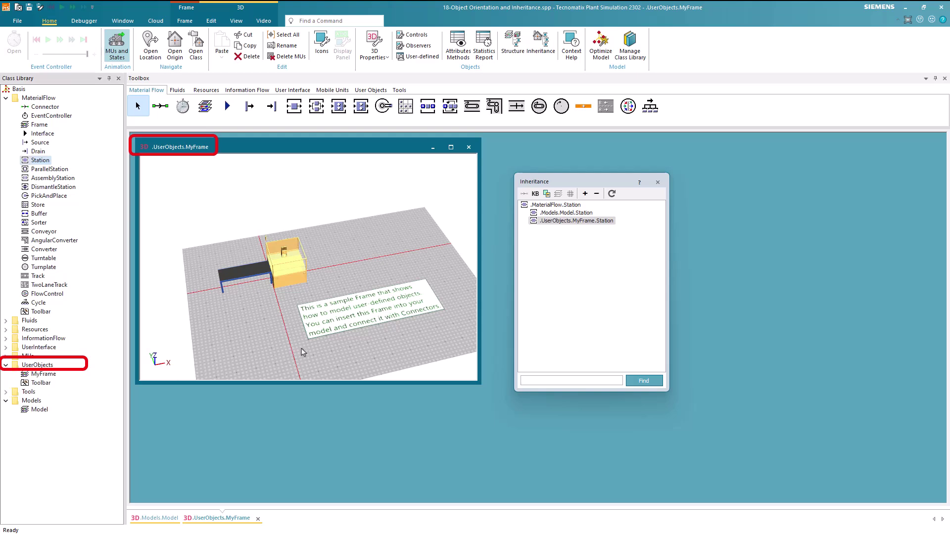
Delete the Station from MyFrame, close that frame, and refresh the inheritance overview before closing it
{"action": "left_click", "coordinate": [282, 286]}
{"action": "key", "text": "Delete"}
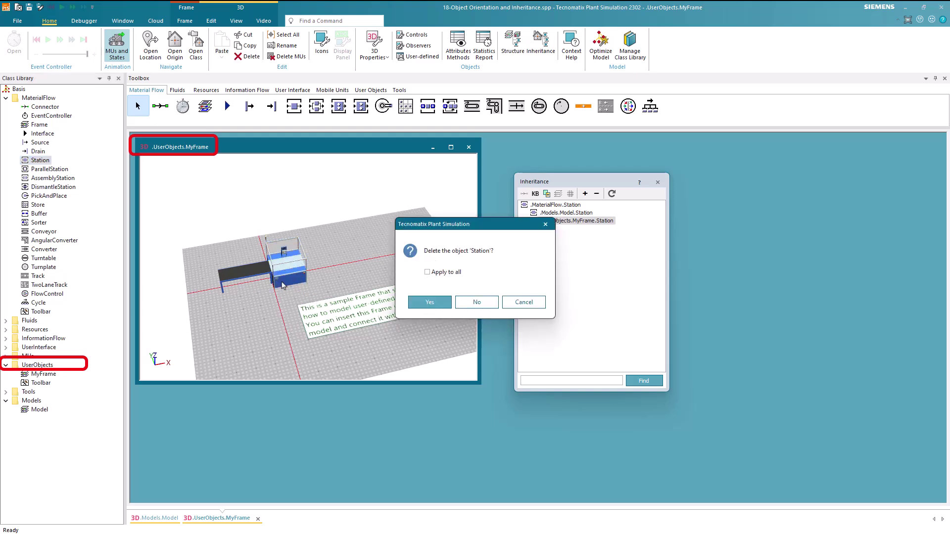
{"action": "left_click", "coordinate": [416, 302]}
{"action": "left_click", "coordinate": [468, 147]}
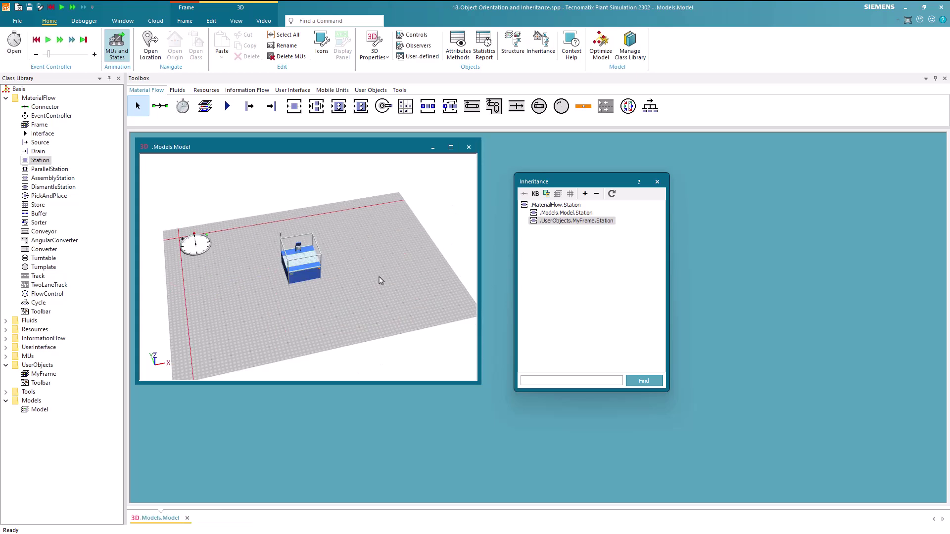
{"action": "left_click", "coordinate": [612, 193]}
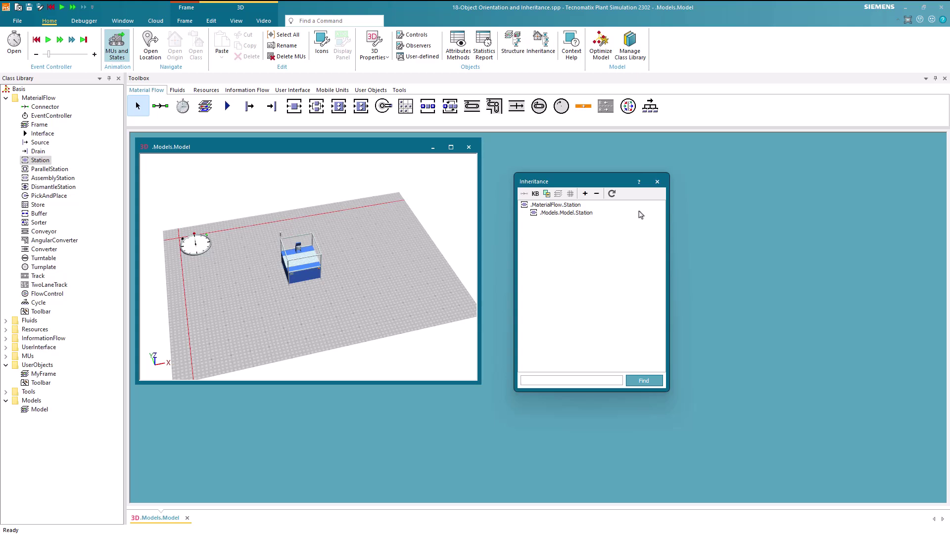
{"action": "left_click", "coordinate": [657, 182]}
Set the processing time of the MaterialFlow Station class to 0:12
{"action": "left_click_drag", "start_coordinate": [282, 299], "coordinate": [348, 324]}
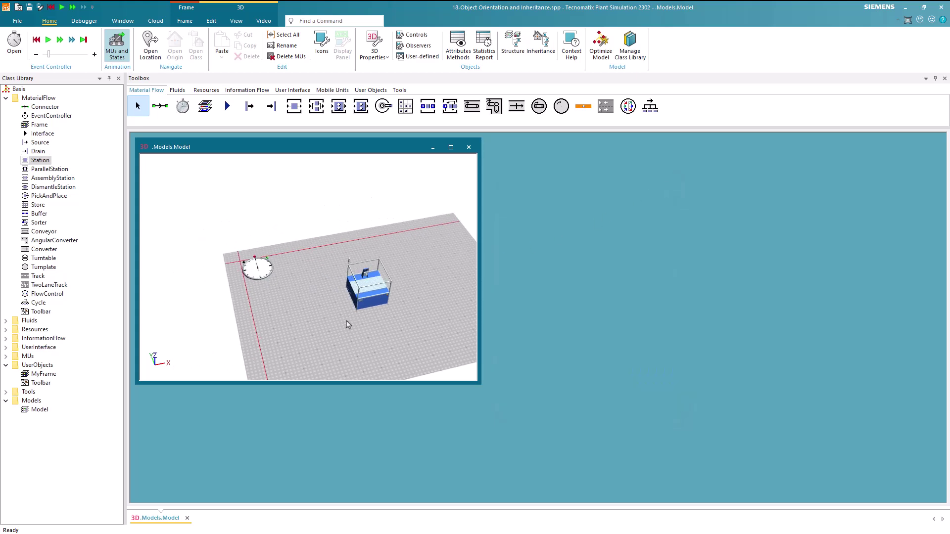
{"action": "double_click", "coordinate": [37, 160]}
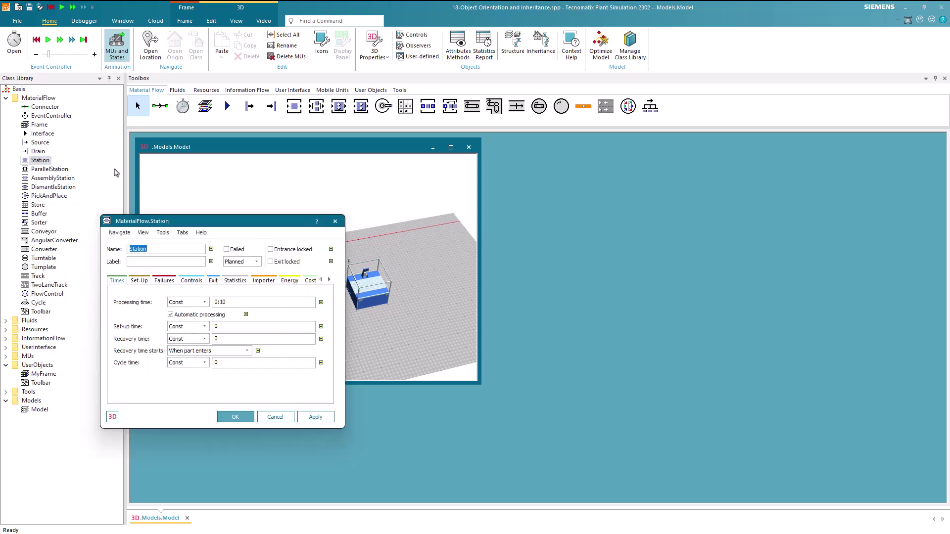
{"action": "left_click_drag", "start_coordinate": [215, 222], "coordinate": [189, 182]}
{"action": "left_click", "coordinate": [214, 260]}
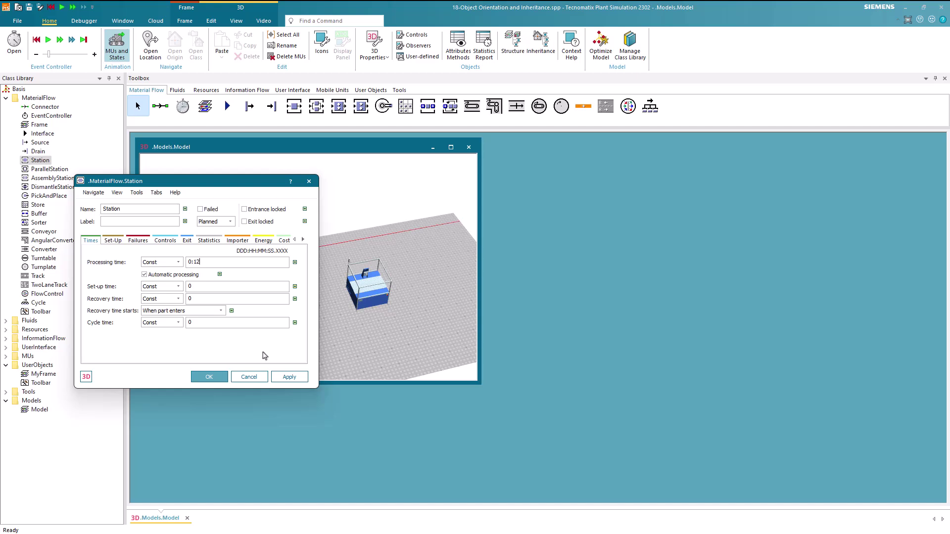
{"action": "left_click", "coordinate": [208, 377]}
Set the processing time of the Station in the model to 0:15 and apply it
{"action": "left_click", "coordinate": [371, 299]}
{"action": "double_click", "coordinate": [371, 299]}
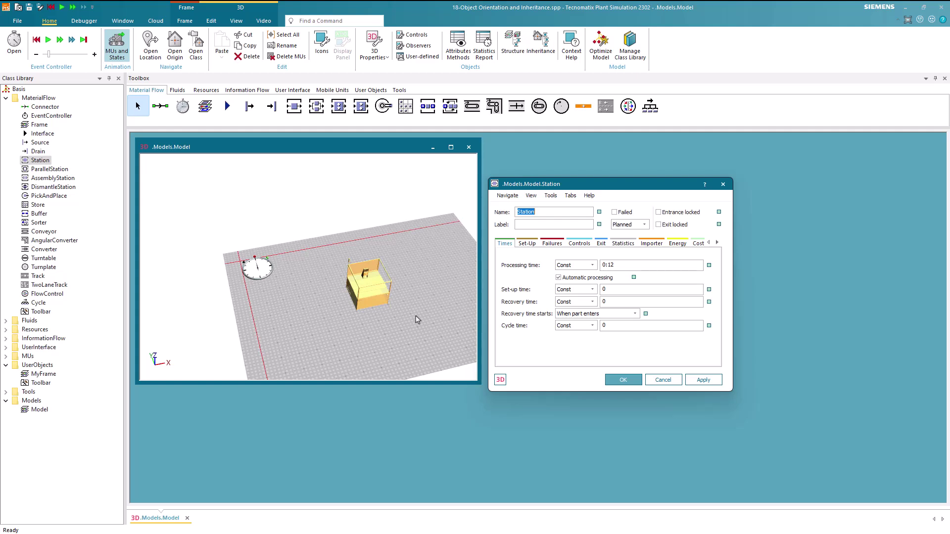
{"action": "left_click", "coordinate": [620, 265]}
{"action": "type", "text": "0:15"}
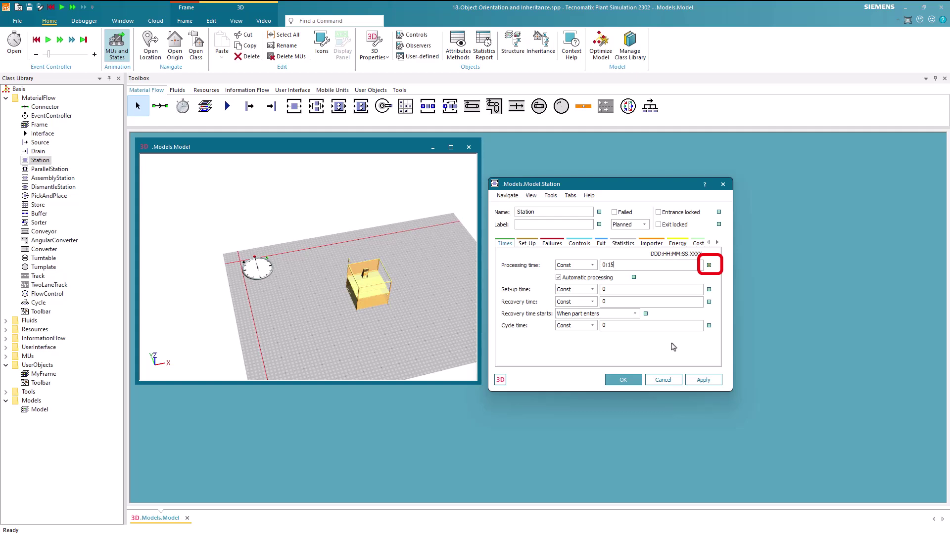
{"action": "left_click", "coordinate": [707, 379]}
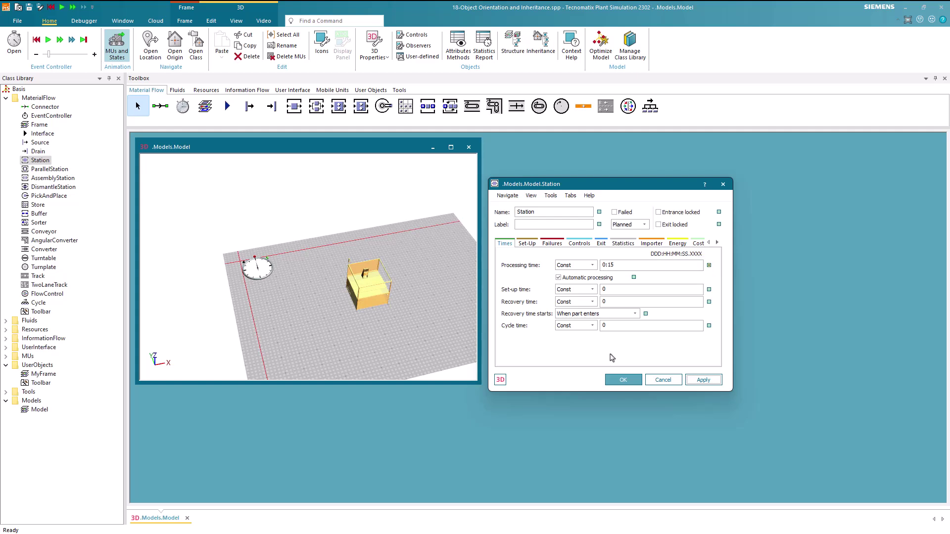
Set the MaterialFlow Station class's processing time to 0:17 and reopen the model Station's properties to compare
{"action": "double_click", "coordinate": [37, 161]}
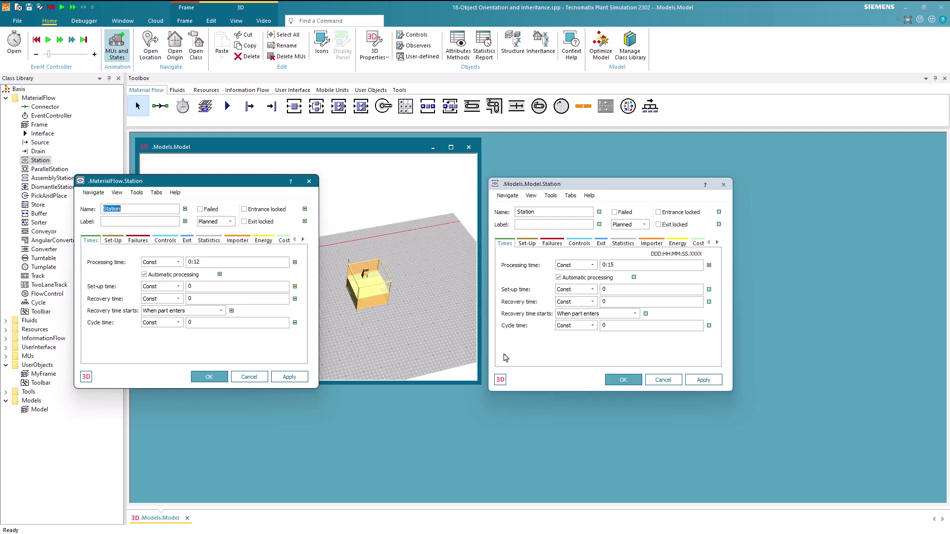
{"action": "left_click", "coordinate": [622, 380]}
{"action": "left_click", "coordinate": [269, 266]}
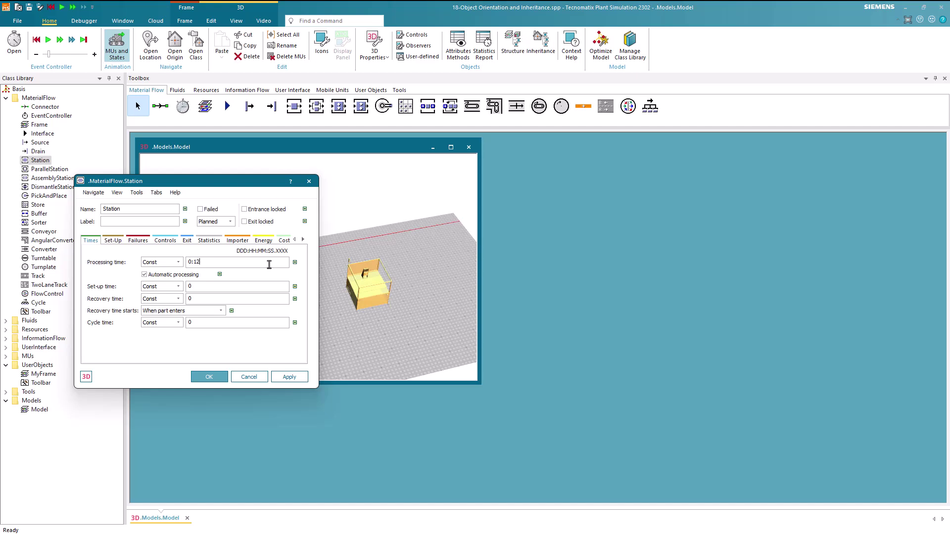
{"action": "type", "text": "7"}
{"action": "left_click", "coordinate": [289, 377]}
{"action": "double_click", "coordinate": [364, 307]}
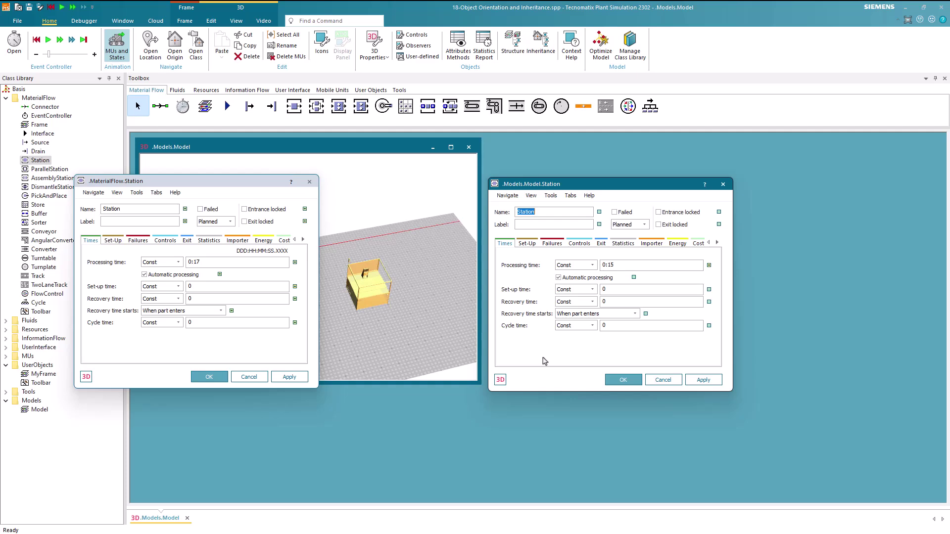
{"action": "left_click", "coordinate": [218, 377]}
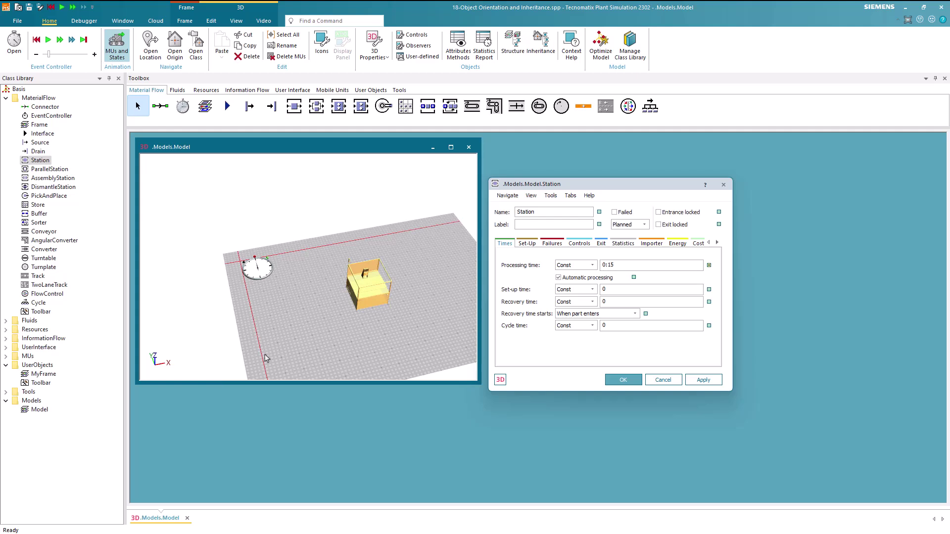
Open the origin of the model's Station from its properties dialog, and close the origin's properties after viewing
{"action": "left_click", "coordinate": [507, 197]}
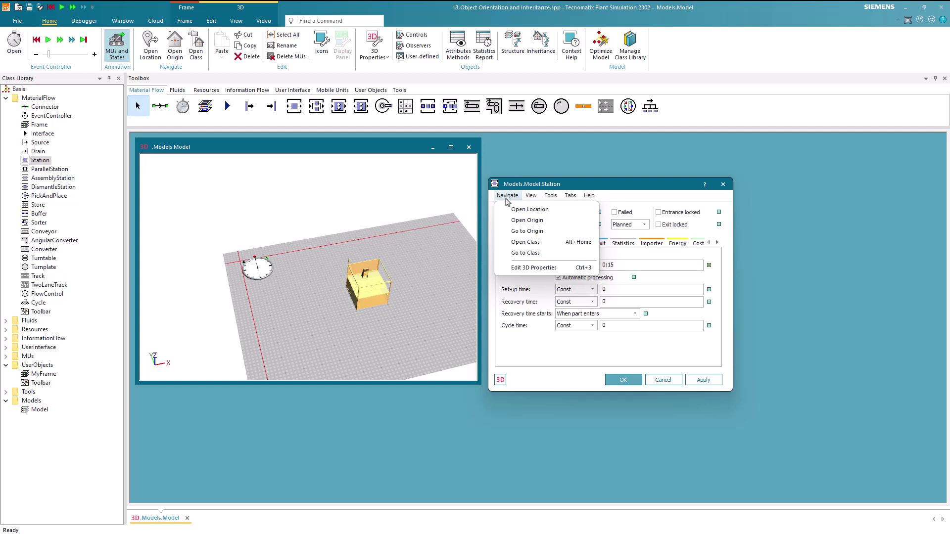
{"action": "left_click", "coordinate": [526, 220]}
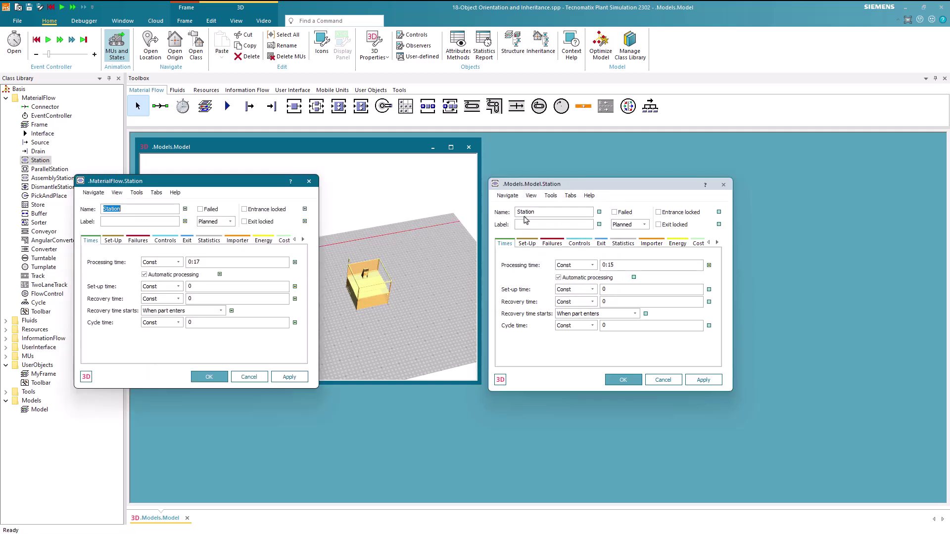
{"action": "left_click", "coordinate": [350, 338]}
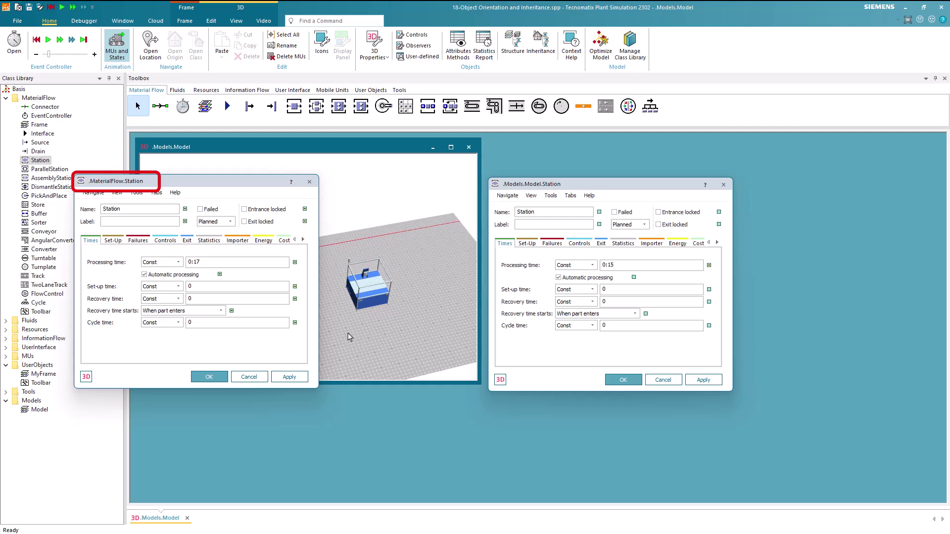
{"action": "left_click", "coordinate": [207, 376]}
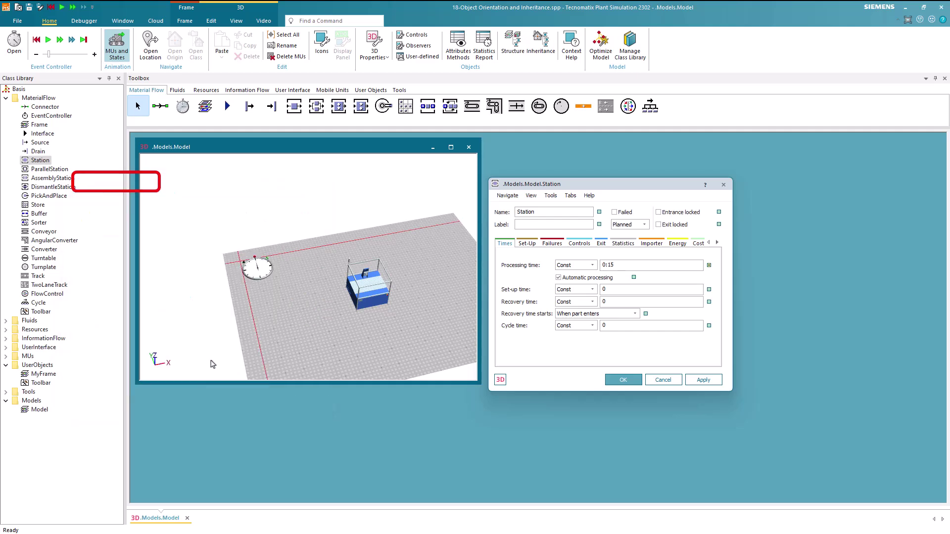
Select the Station in the 3D model, open its origin directly from the frame, and close the origin's properties
{"action": "left_click", "coordinate": [363, 297]}
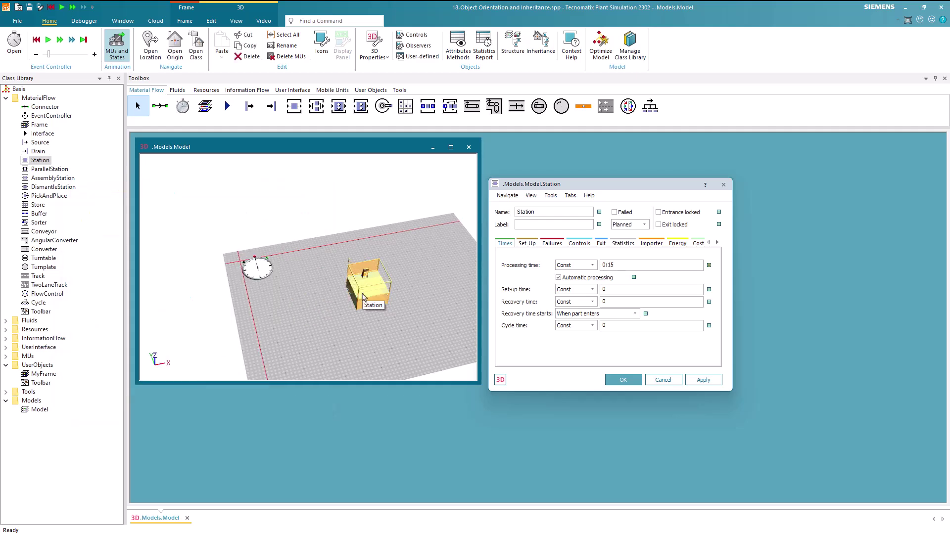
{"action": "left_click", "coordinate": [176, 41]}
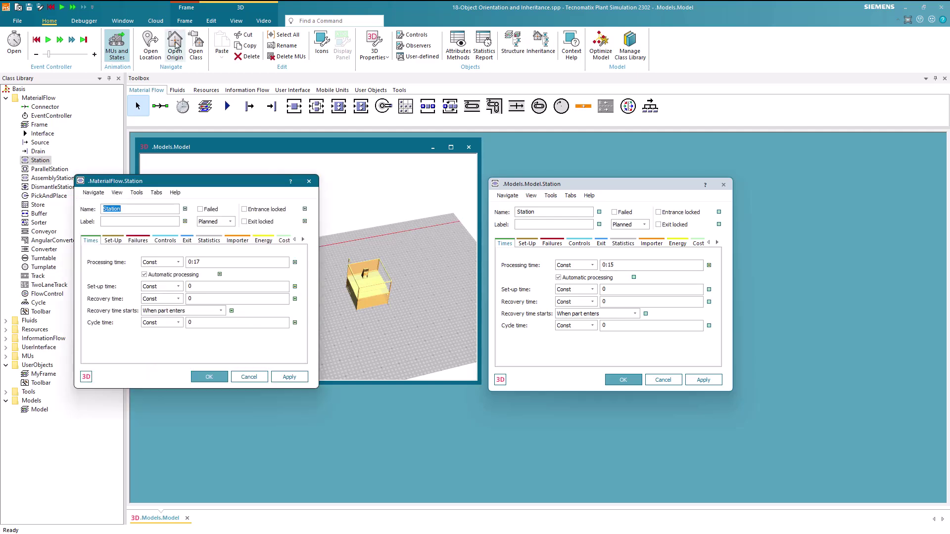
{"action": "left_click", "coordinate": [209, 377]}
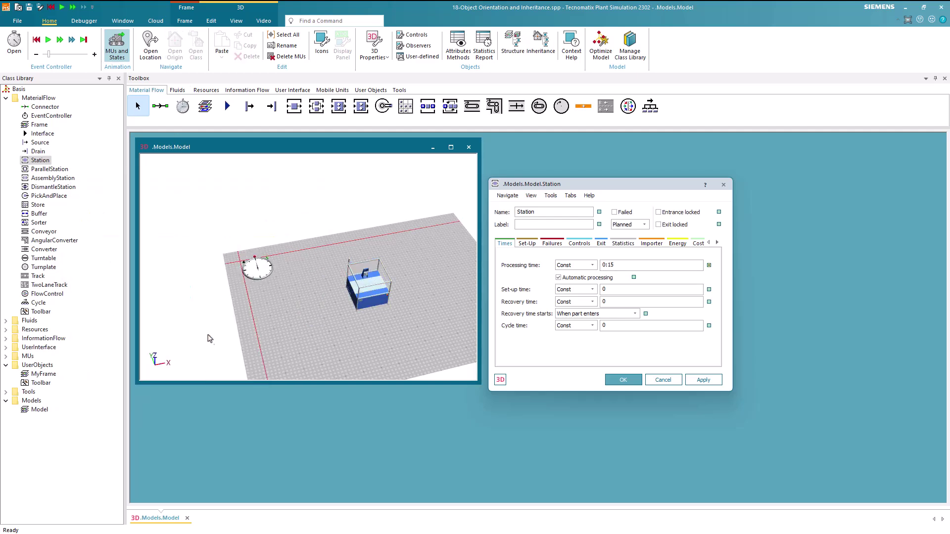
Collapse the MaterialFlow folder and reveal the location of the selected Station's origin in the class library
{"action": "left_click", "coordinate": [7, 98]}
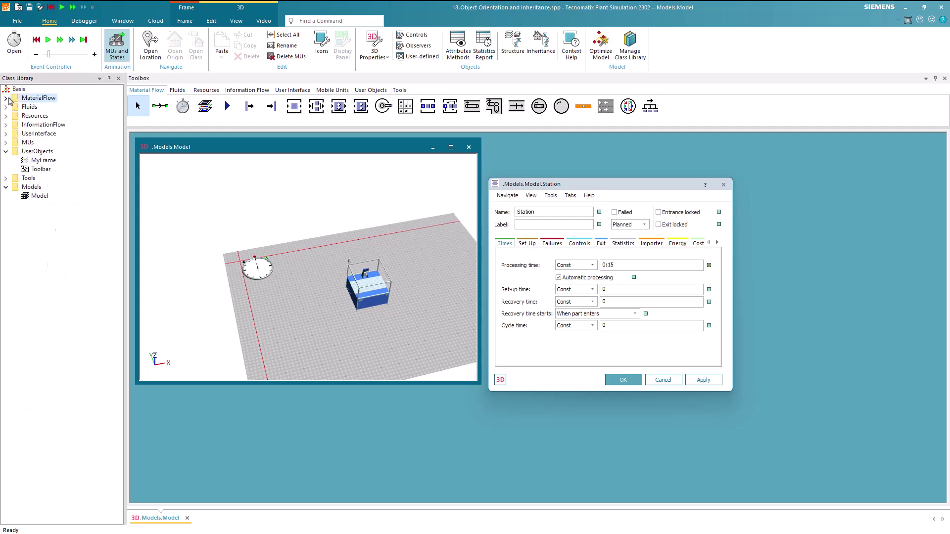
{"action": "left_click", "coordinate": [375, 304]}
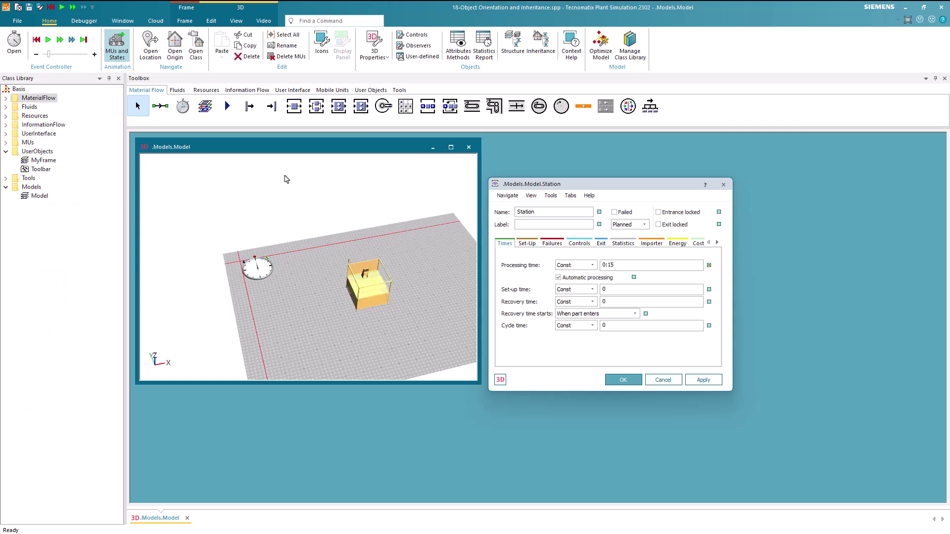
{"action": "key", "text": "shift"}
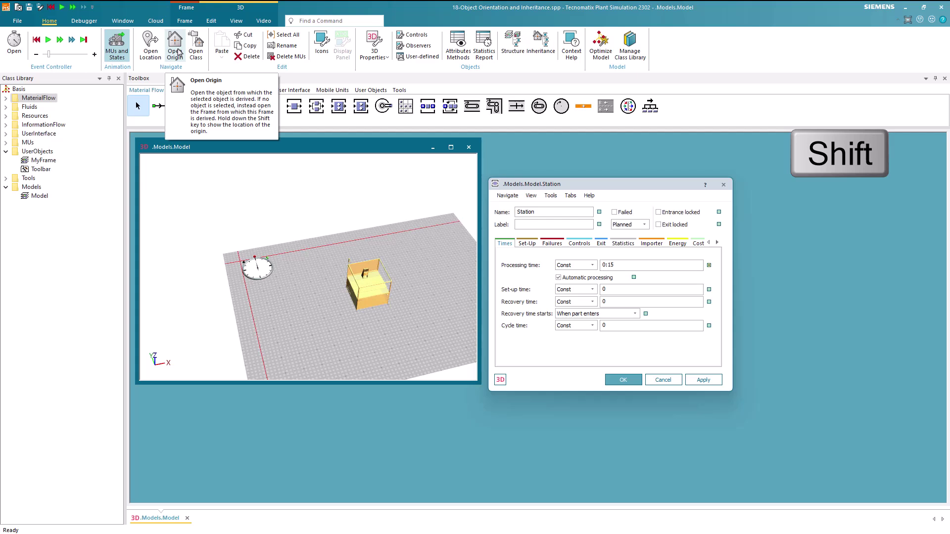
{"action": "left_click", "coordinate": [178, 52], "text": "shift"}
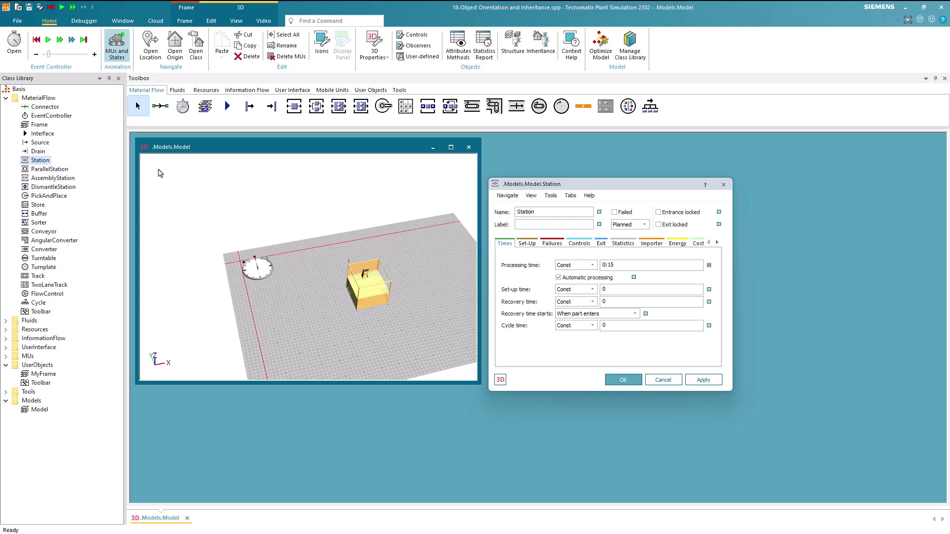
Close the model Station's properties and duplicate the MaterialFlow Station class
{"action": "left_click", "coordinate": [617, 379]}
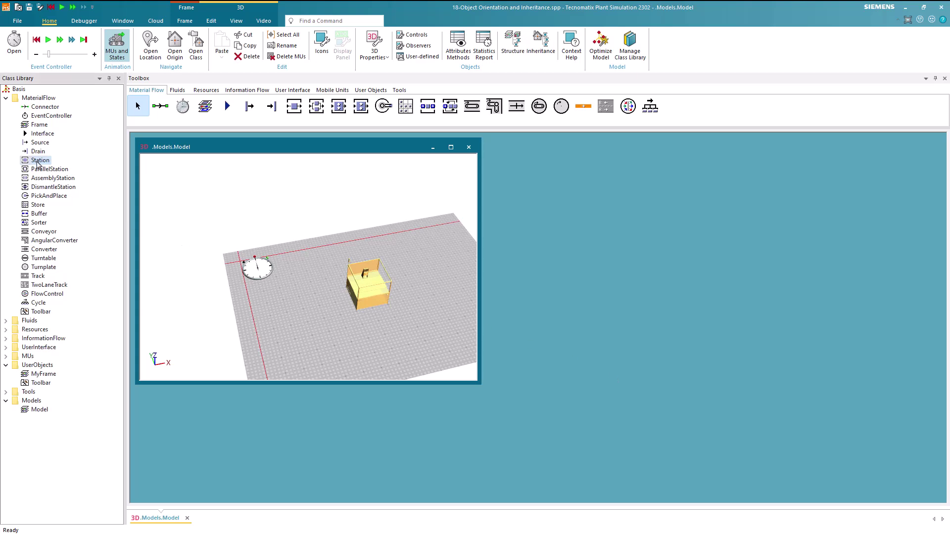
{"action": "right_click", "coordinate": [37, 163]}
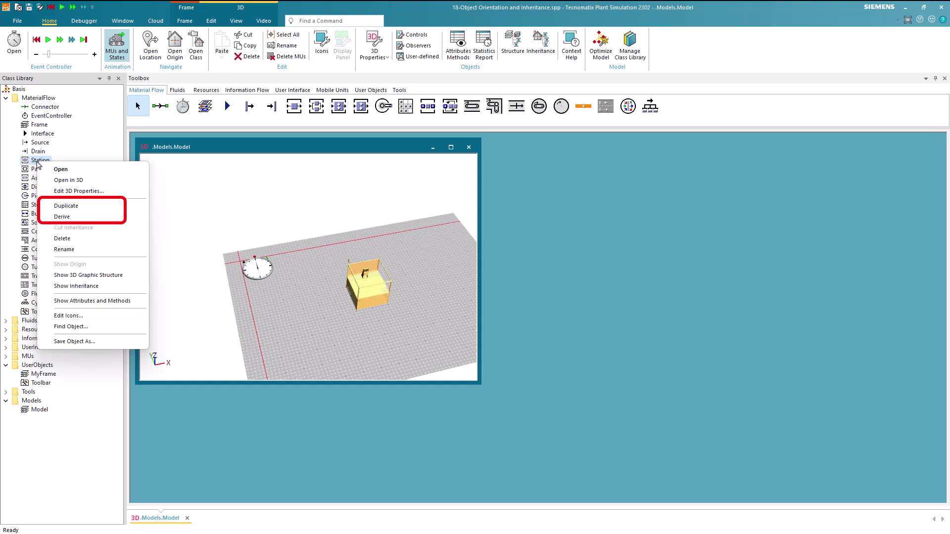
{"action": "left_click", "coordinate": [67, 206]}
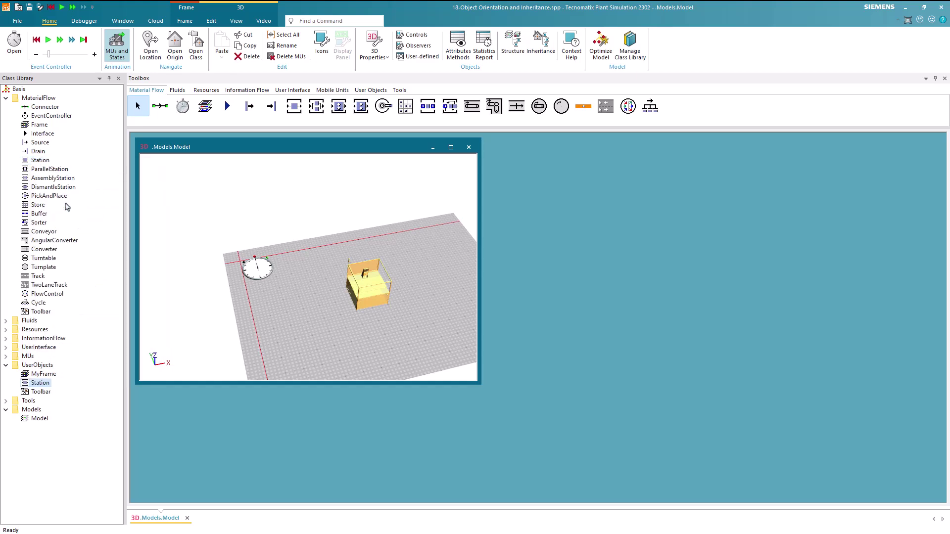
Open the duplicated Station's properties in UserObjects and check which origin and class navigation options are available
{"action": "double_click", "coordinate": [46, 386]}
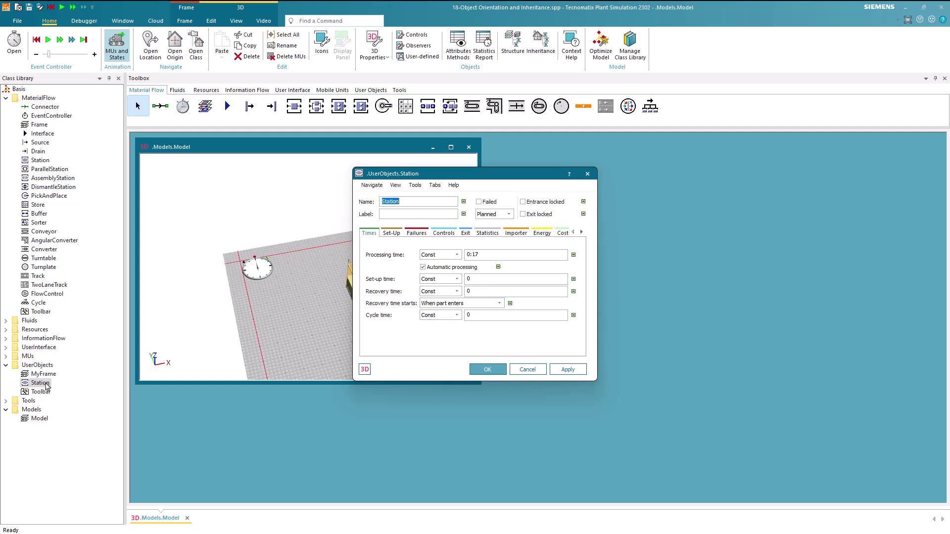
{"action": "left_click", "coordinate": [380, 185]}
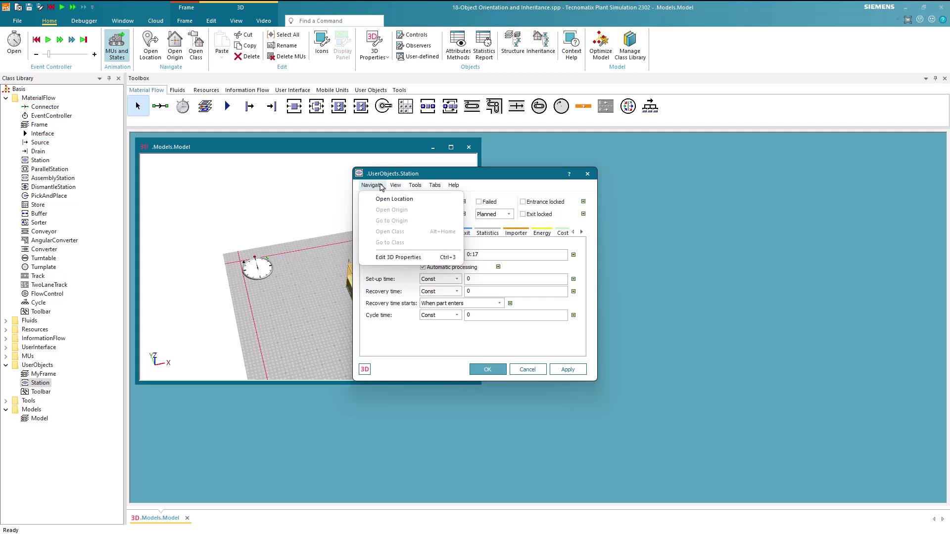
{"action": "key", "text": "Escape"}
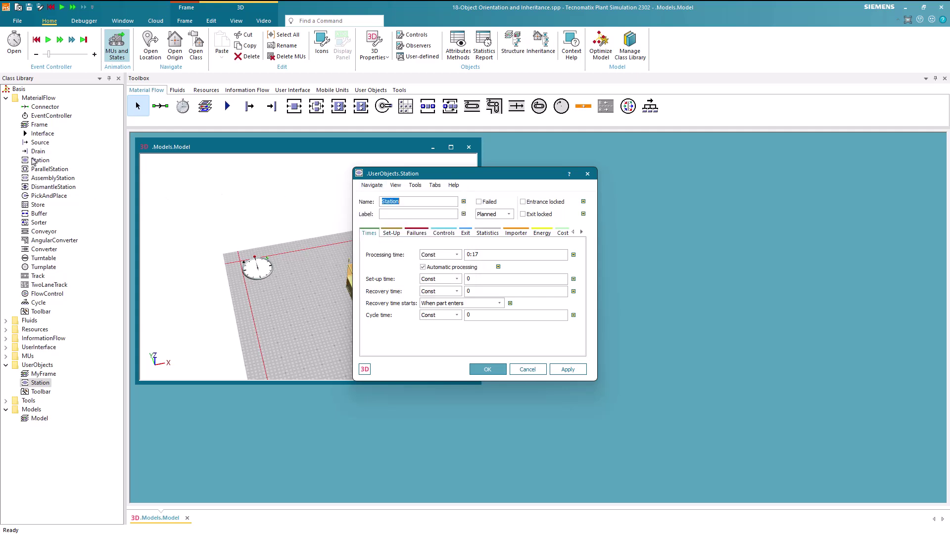
Derive a class from the MaterialFlow Station, compare its properties with the duplicate's, and close both dialogs
{"action": "right_click", "coordinate": [40, 162]}
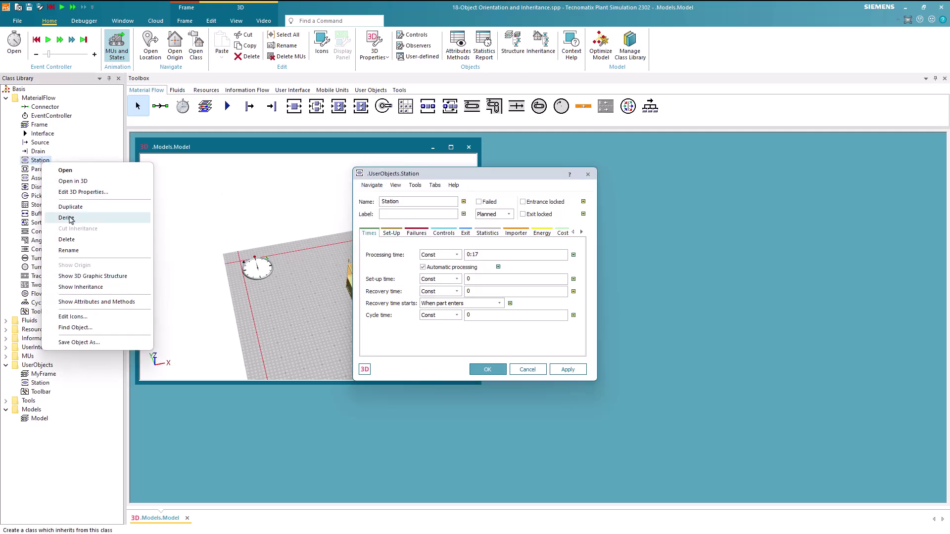
{"action": "left_click", "coordinate": [71, 218]}
{"action": "double_click", "coordinate": [48, 393]}
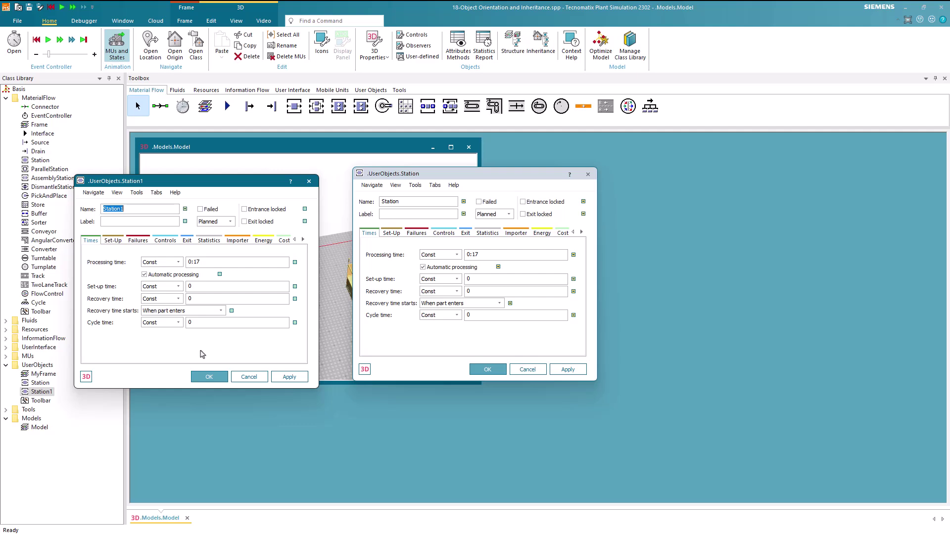
{"action": "left_click", "coordinate": [207, 377]}
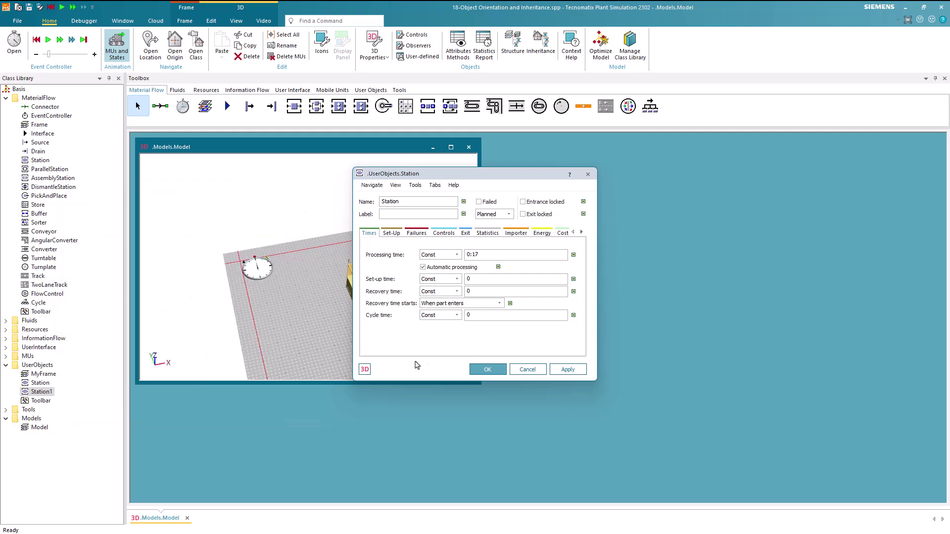
{"action": "left_click", "coordinate": [479, 371]}
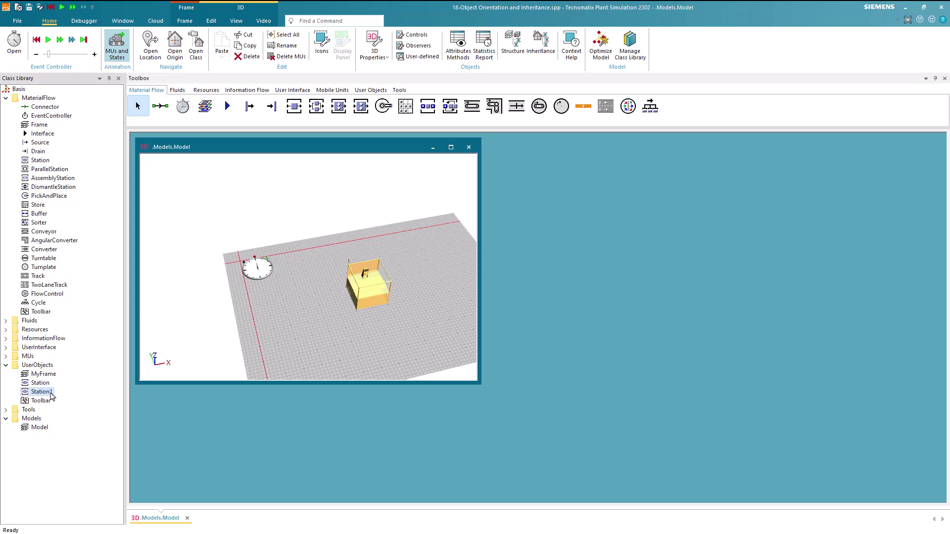
Cut the inheritance of the derived class Station1 in UserObjects so it has no origin
{"action": "right_click", "coordinate": [52, 396]}
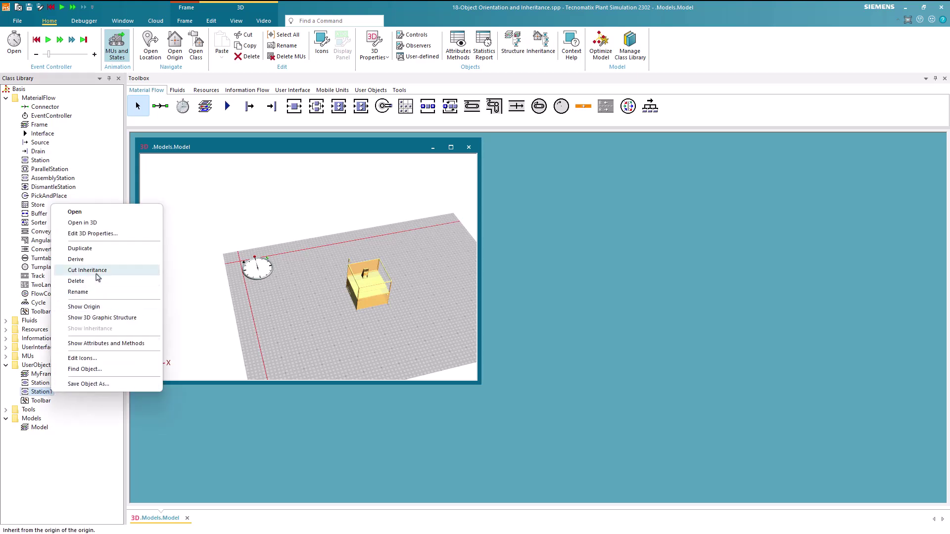
{"action": "left_click", "coordinate": [99, 271]}
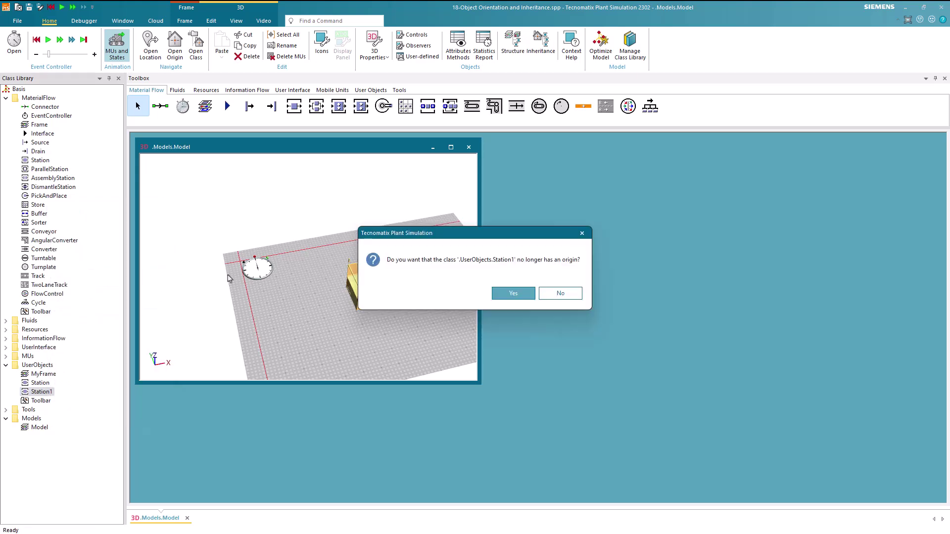
{"action": "left_click", "coordinate": [505, 293]}
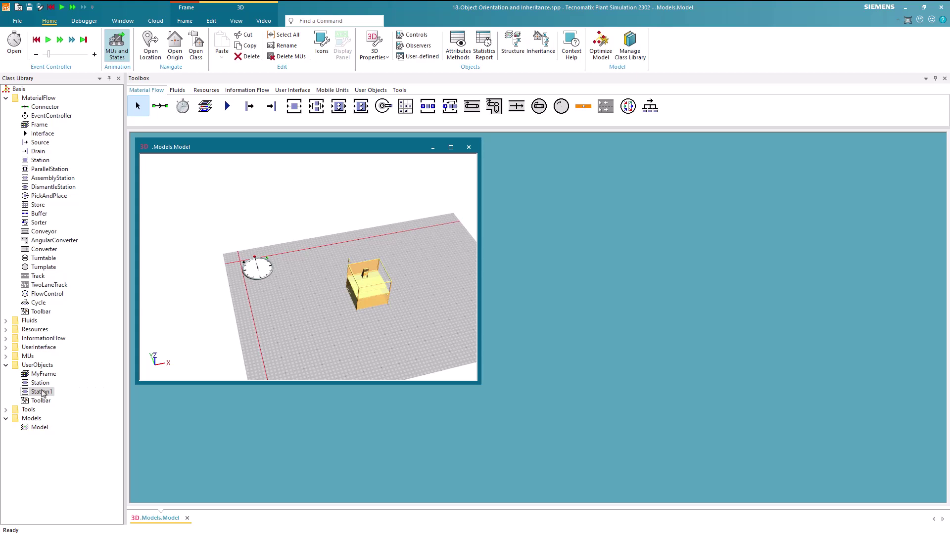
Examine Station1's inheritance indicators and origin navigation options in its properties, and close the dialog
{"action": "double_click", "coordinate": [42, 393]}
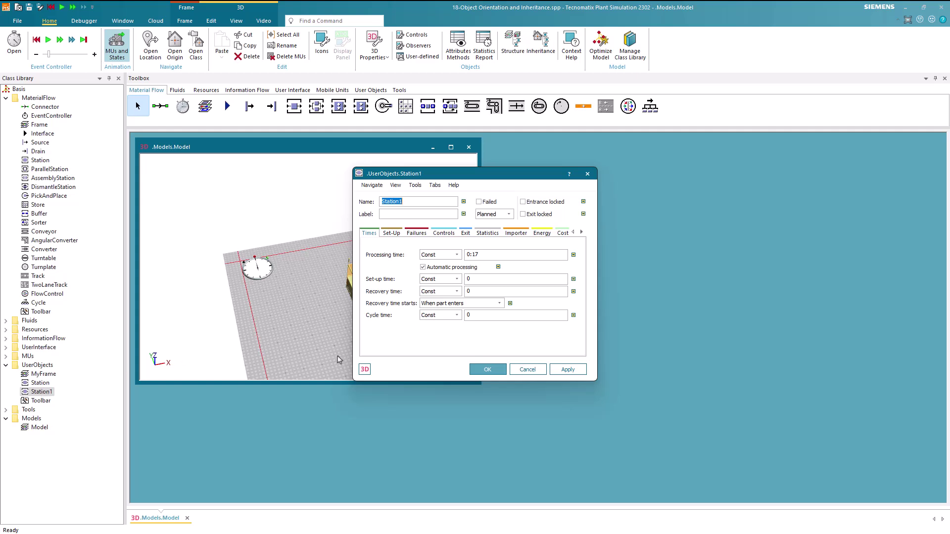
{"action": "left_click", "coordinate": [373, 186]}
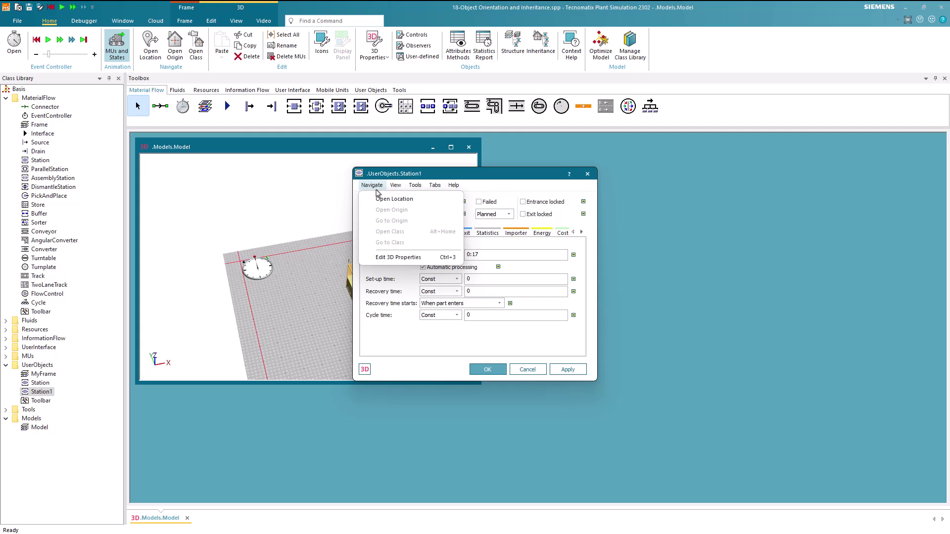
{"action": "key", "text": "Escape"}
{"action": "left_click", "coordinate": [479, 370]}
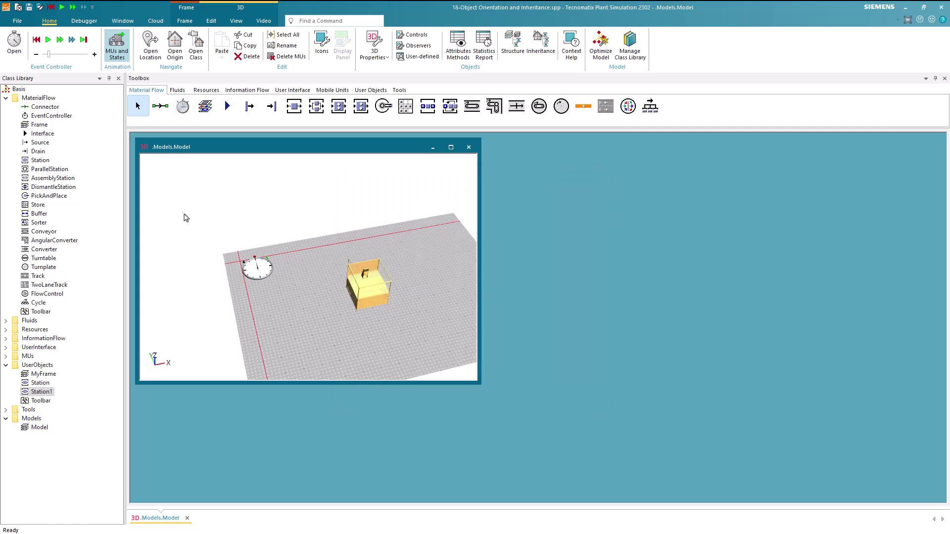
Fit the model window to the left area and create a new Glass Box Frame in the UserObjects folder
{"action": "right_click", "coordinate": [147, 158]}
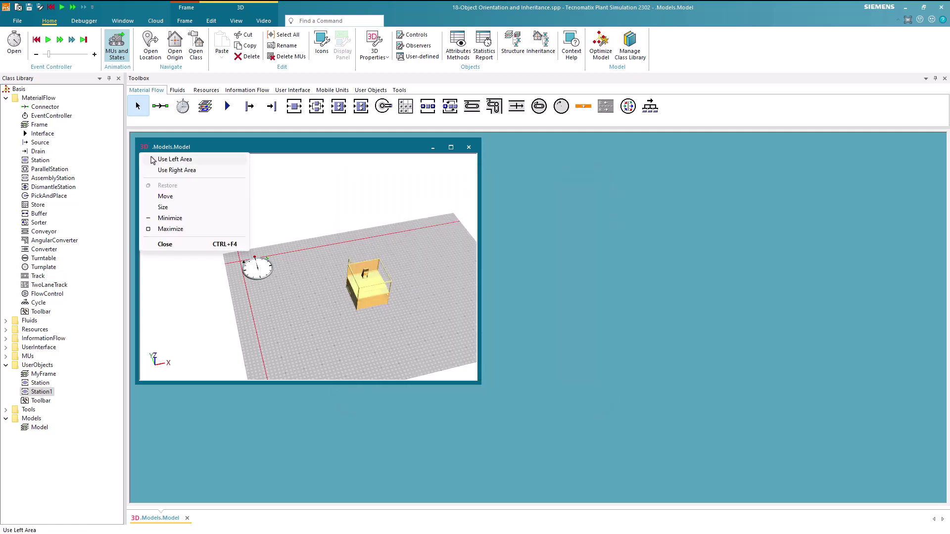
{"action": "left_click", "coordinate": [152, 159]}
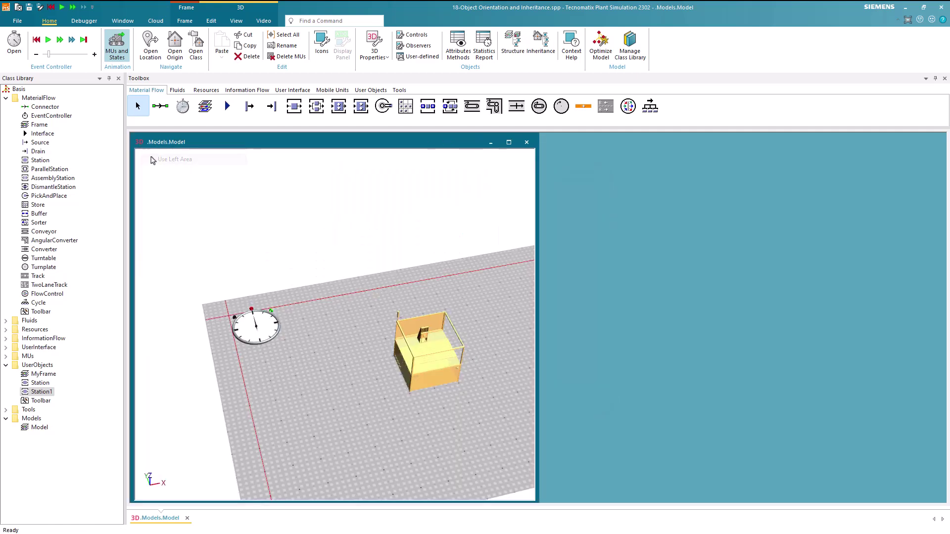
{"action": "left_click", "coordinate": [24, 367]}
{"action": "right_click", "coordinate": [25, 367]}
{"action": "mouse_move", "coordinate": [58, 372]}
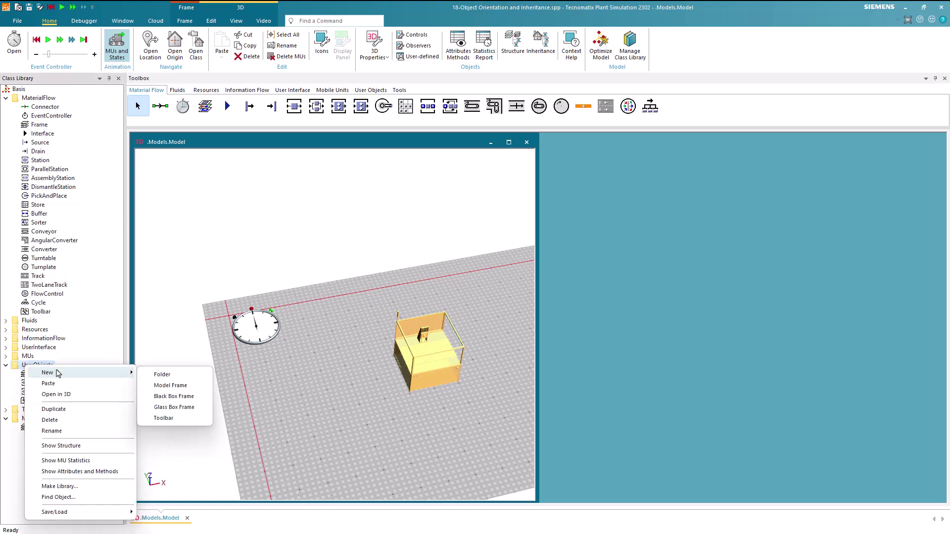
{"action": "left_click", "coordinate": [170, 408]}
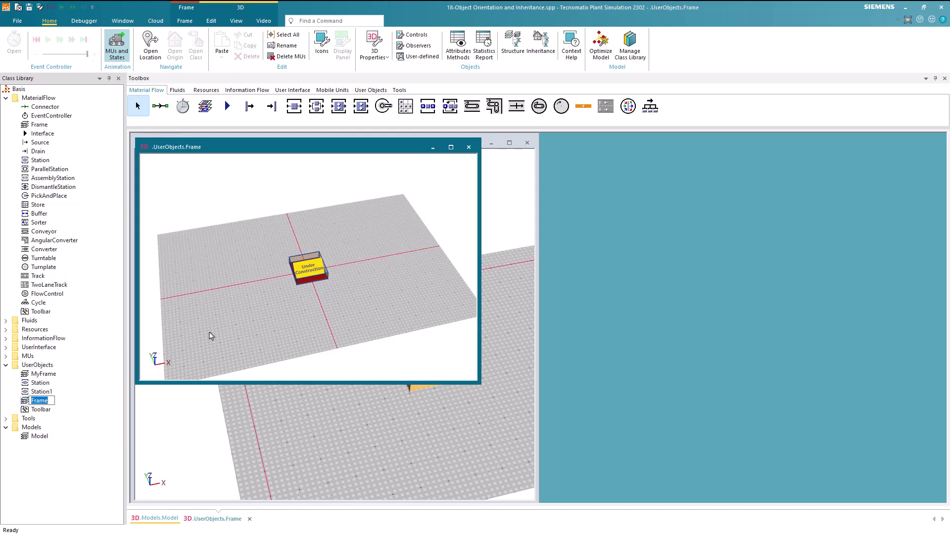
Fit the new frame's window to the right area and delete the frame's "Under Construction" graphic
{"action": "left_click", "coordinate": [194, 273]}
{"action": "left_click", "coordinate": [145, 148]}
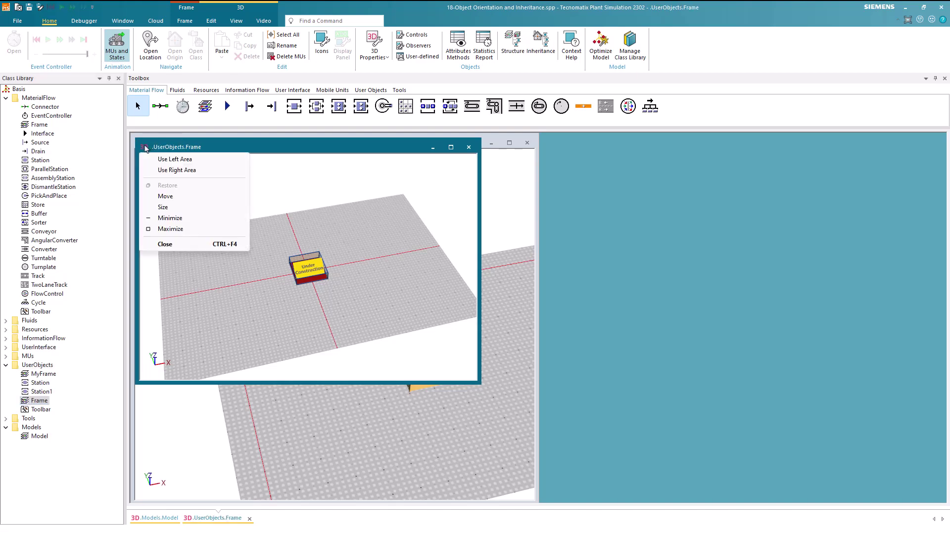
{"action": "left_click", "coordinate": [165, 170]}
{"action": "left_click_drag", "start_coordinate": [446, 316], "coordinate": [354, 251]}
{"action": "key", "text": "Delete"}
{"action": "left_click_drag", "start_coordinate": [702, 340], "coordinate": [721, 328]}
{"action": "left_click", "coordinate": [721, 327]}
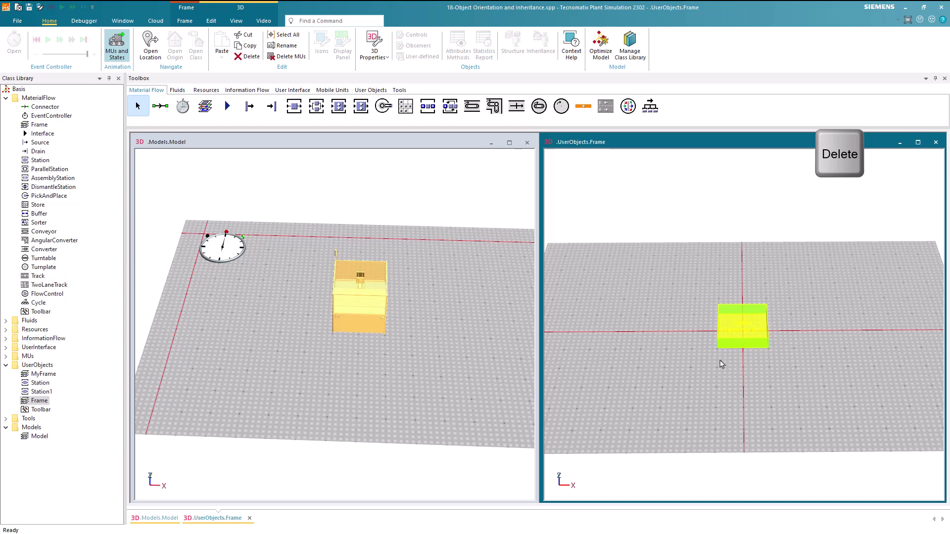
{"action": "key", "text": "Delete"}
{"action": "key", "text": "Return"}
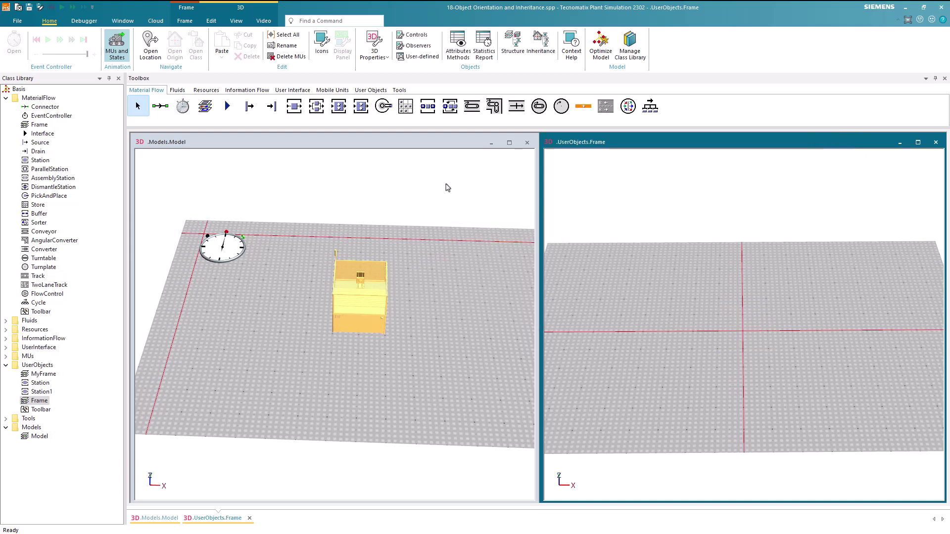
Insert a Buffer and a Station directly beside each other at the centre of the new frame
{"action": "left_click", "coordinate": [427, 106]}
{"action": "left_click", "coordinate": [713, 330]}
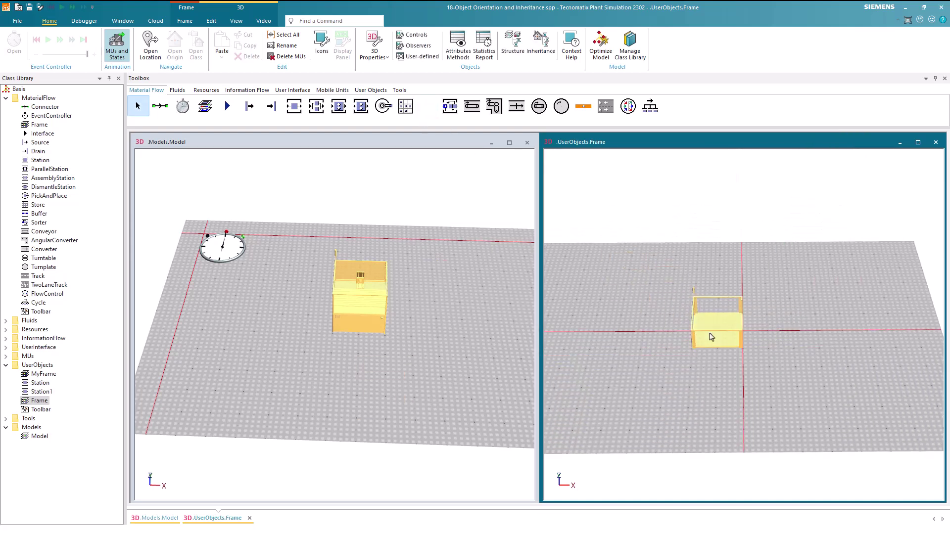
{"action": "left_click", "coordinate": [309, 108]}
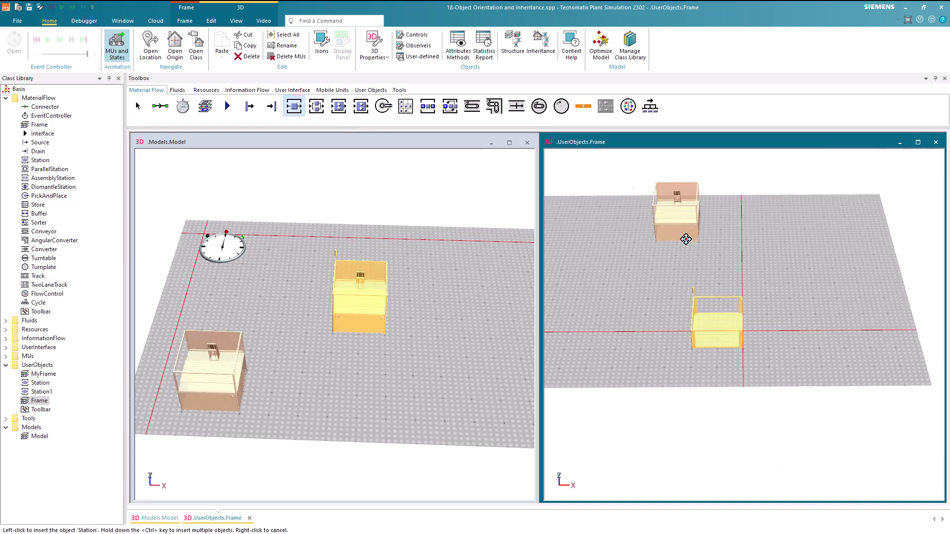
{"action": "left_click", "coordinate": [770, 343]}
{"action": "left_click", "coordinate": [727, 382]}
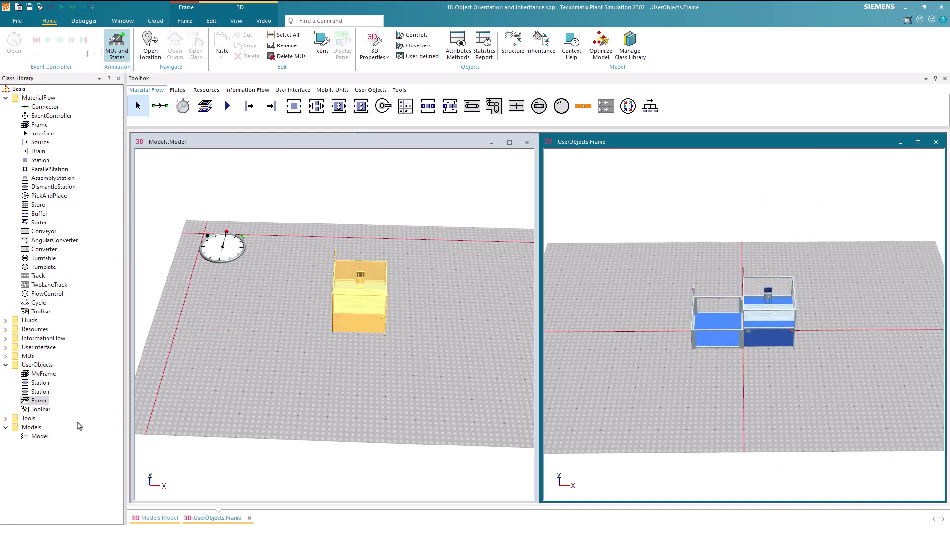
Rename the new frame in UserObjects as MyStation
{"action": "left_click", "coordinate": [44, 400]}
{"action": "key", "text": "F2"}
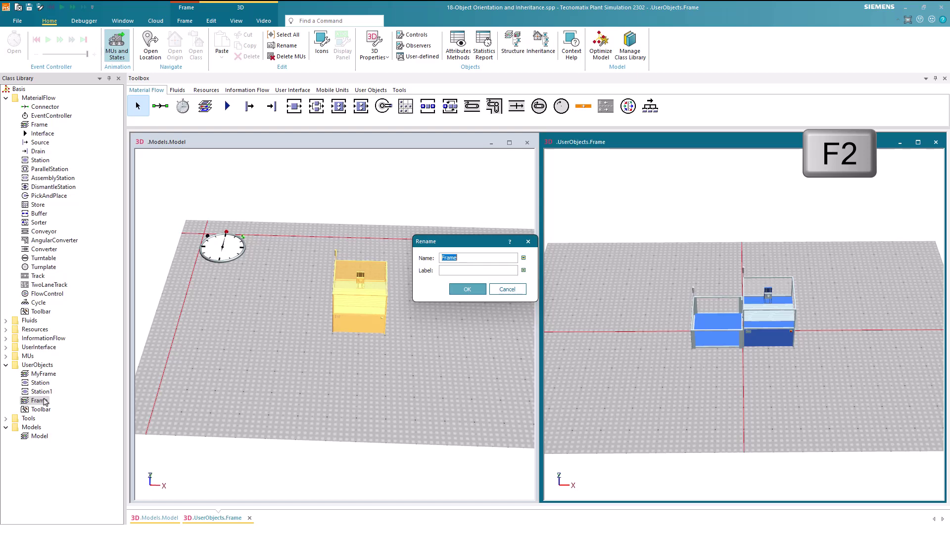
{"action": "type", "text": "MyStation"}
{"action": "key", "text": "Return"}
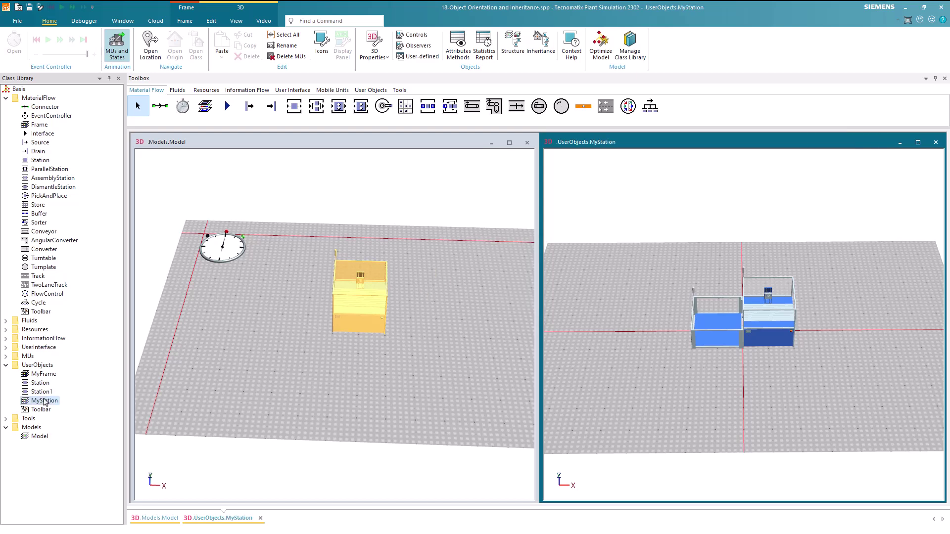
Insert a Source directly in front of the Station in the model
{"action": "left_click", "coordinate": [271, 240]}
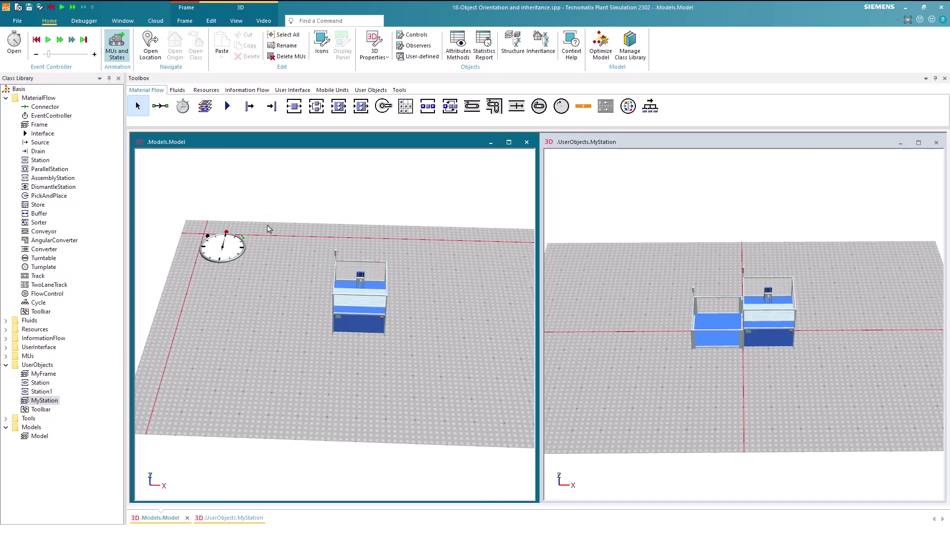
{"action": "left_click", "coordinate": [249, 106]}
{"action": "left_click", "coordinate": [305, 321]}
{"action": "left_click_drag", "start_coordinate": [397, 381], "coordinate": [330, 355]}
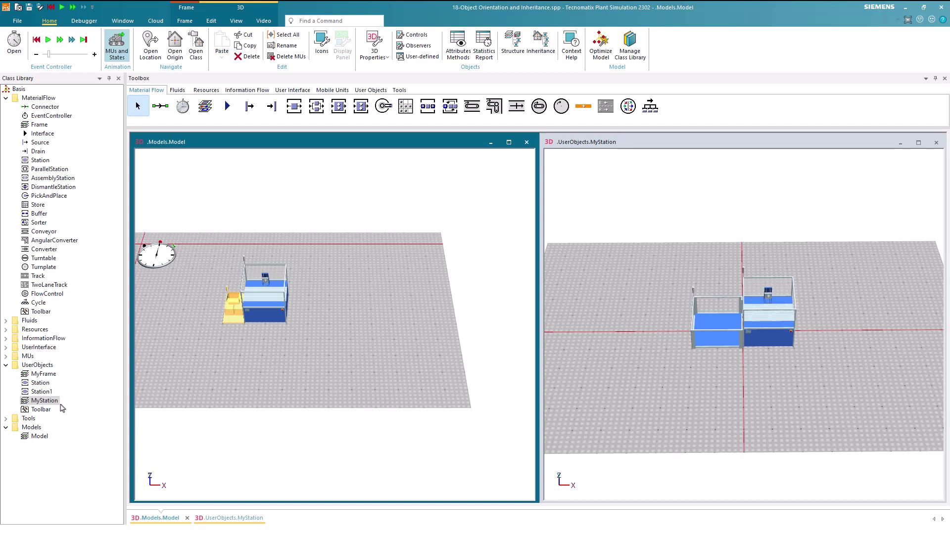
Insert two MyStation instances in a row after the Station in the model, connected in sequence
{"action": "left_click_drag", "start_coordinate": [47, 401], "coordinate": [377, 312]}
{"action": "left_click_drag", "start_coordinate": [46, 400], "coordinate": [354, 340]}
{"action": "left_click_drag", "start_coordinate": [389, 309], "coordinate": [398, 336]}
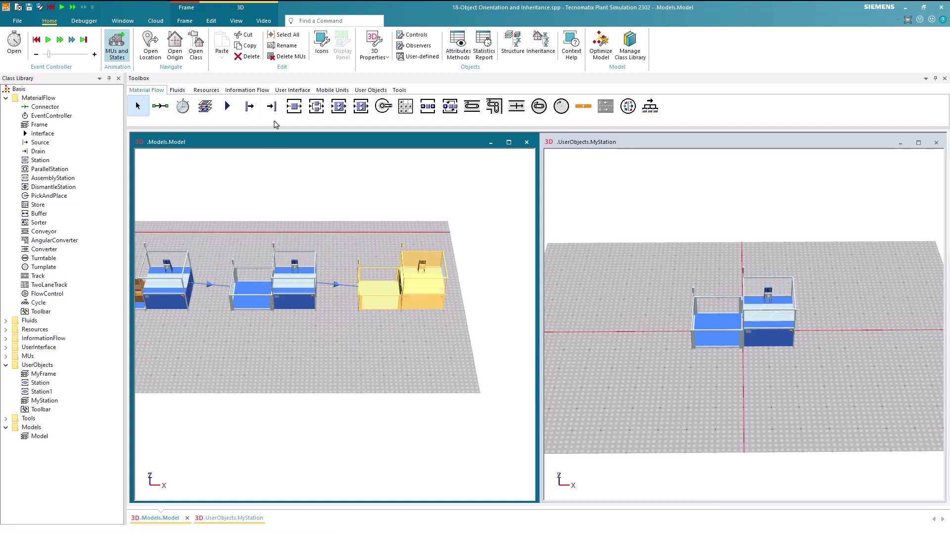
Insert a Drain directly behind the last MyStation instance in the model
{"action": "left_click", "coordinate": [272, 106]}
{"action": "left_click", "coordinate": [459, 298]}
{"action": "left_click", "coordinate": [341, 343]}
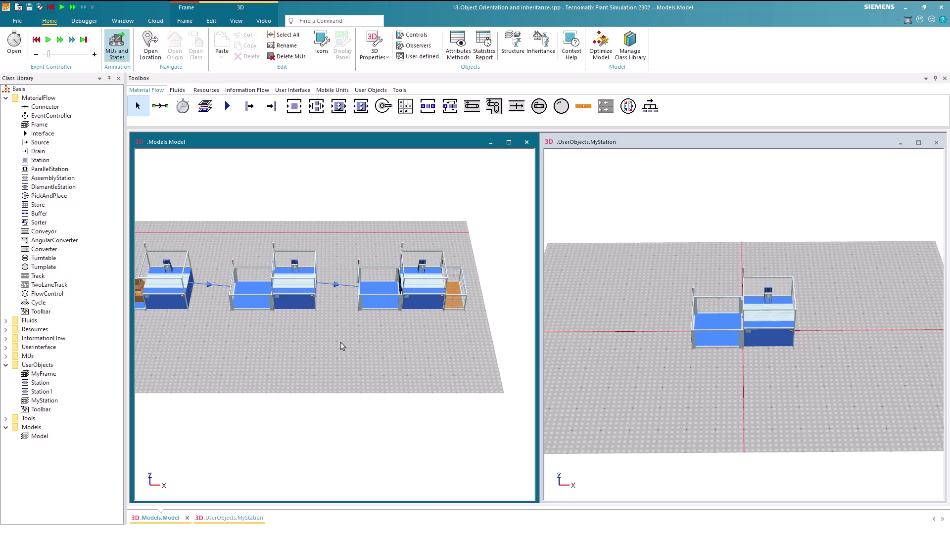
{"action": "scroll", "coordinate": [341, 343], "scroll_direction": "down", "scroll_amount": 2}
{"action": "left_click_drag", "start_coordinate": [348, 340], "coordinate": [381, 332]}
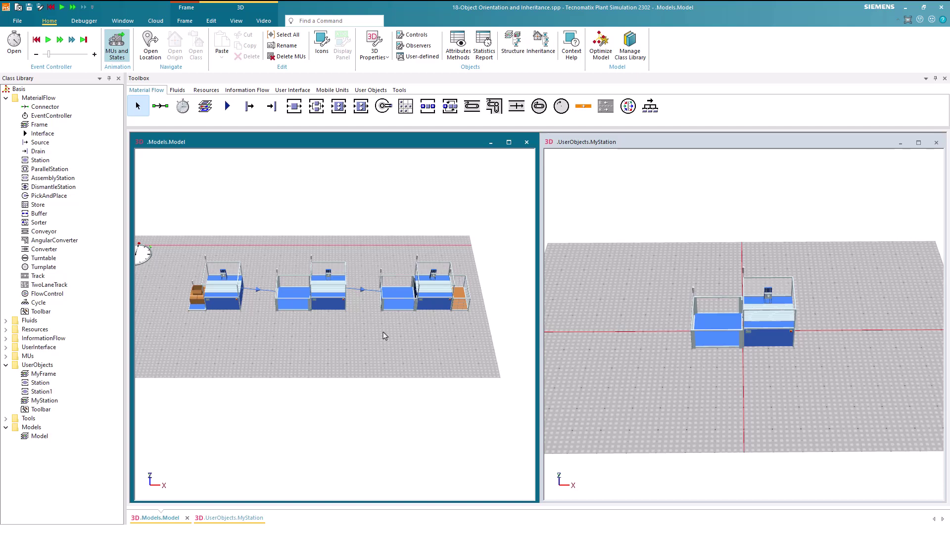
Set the capacity of the Buffer in the MyStation class to 12
{"action": "double_click", "coordinate": [724, 330]}
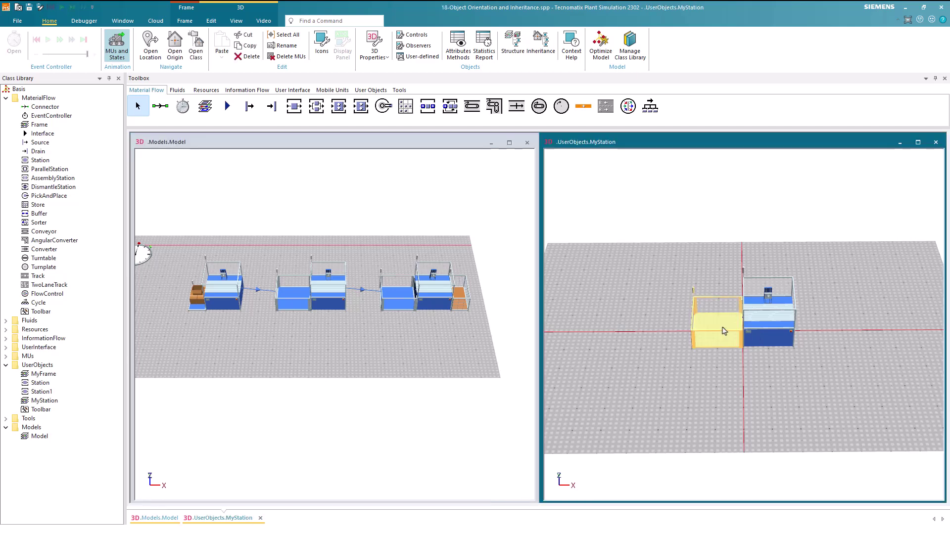
{"action": "left_click", "coordinate": [421, 252]}
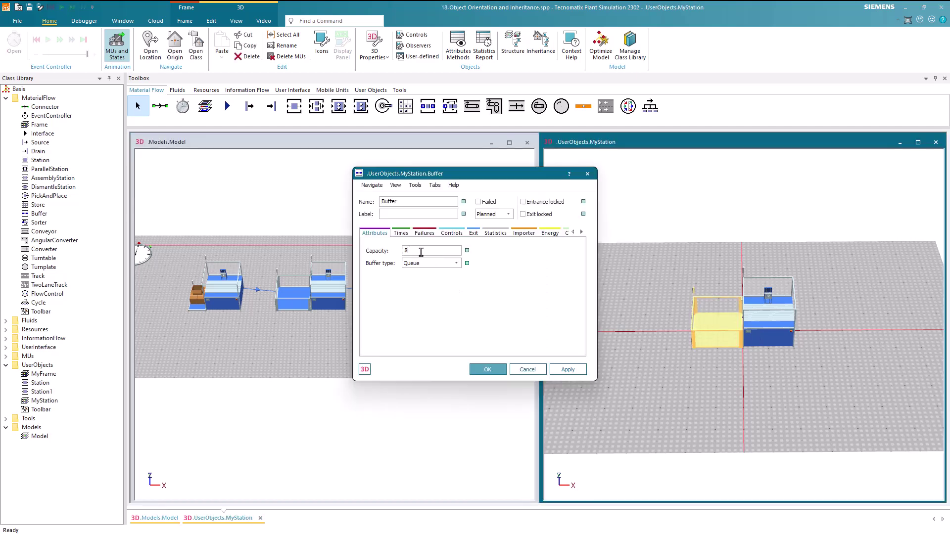
{"action": "type", "text": "0"}
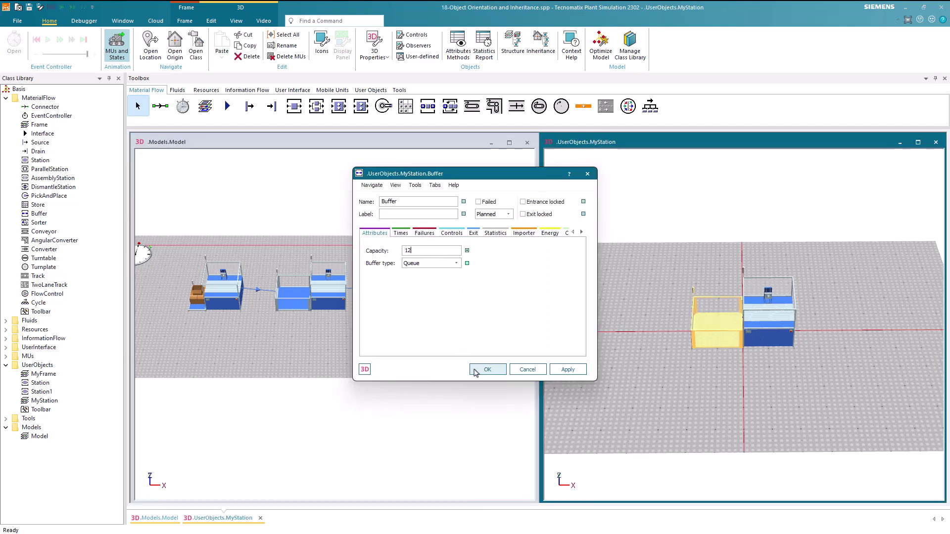
{"action": "left_click", "coordinate": [487, 369]}
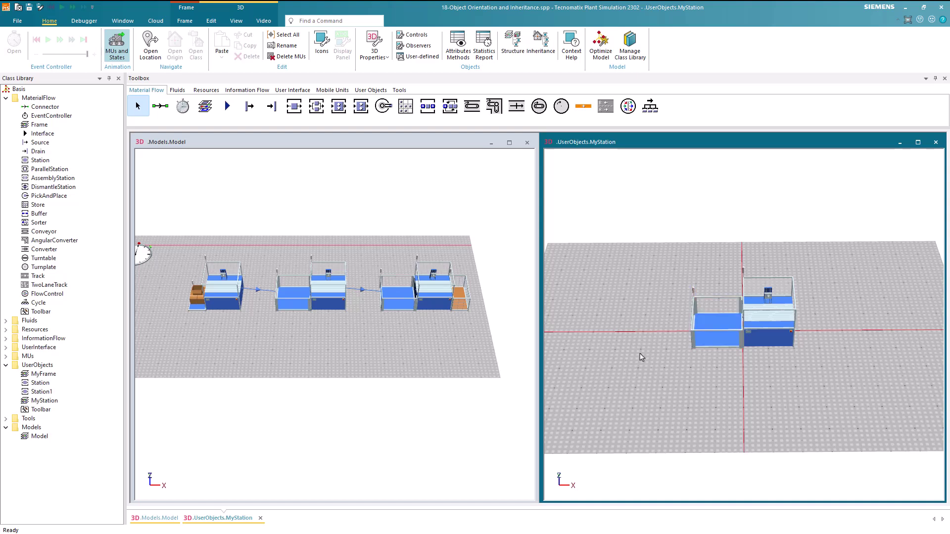
Check the Buffer's capacity inside the first MyStation instance of the model and return to the model
{"action": "double_click", "coordinate": [339, 307]}
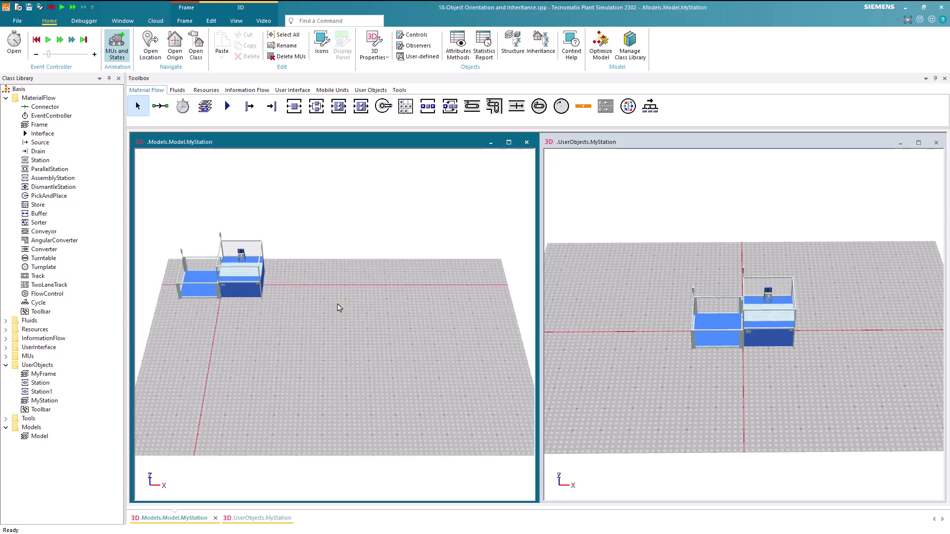
{"action": "double_click", "coordinate": [202, 287]}
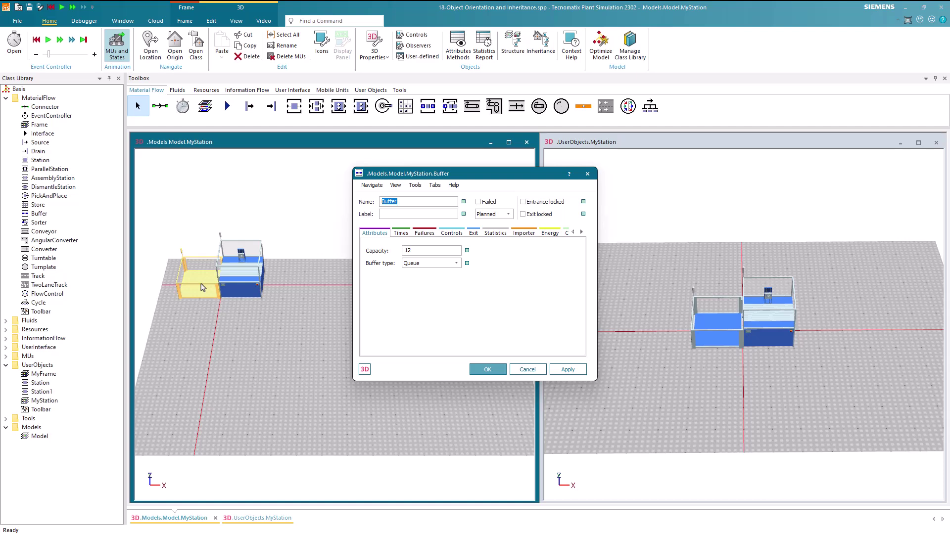
{"action": "left_click", "coordinate": [483, 370]}
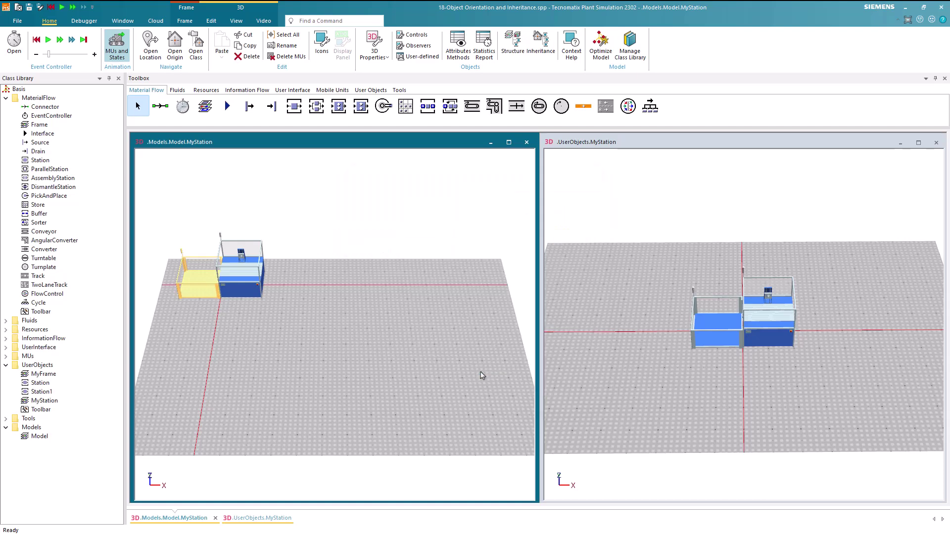
{"action": "left_click", "coordinate": [299, 327]}
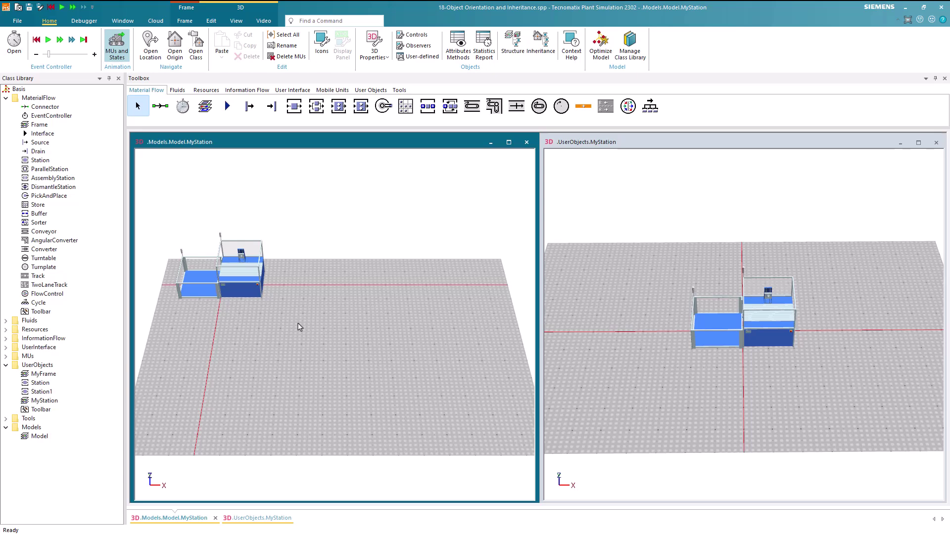
{"action": "right_click", "coordinate": [298, 324]}
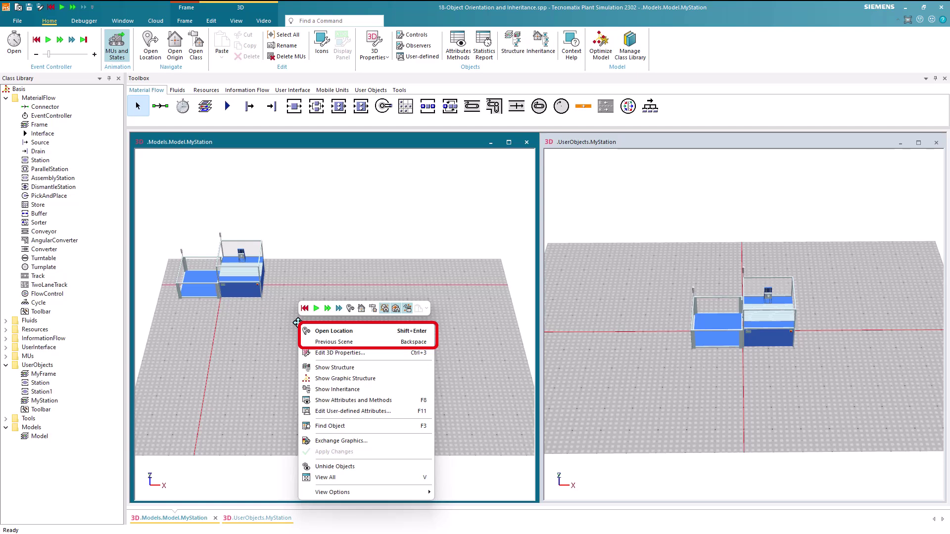
{"action": "left_click", "coordinate": [317, 342]}
Check the Buffer's capacity inside the second MyStation instance of the model and return to the model
{"action": "double_click", "coordinate": [449, 301]}
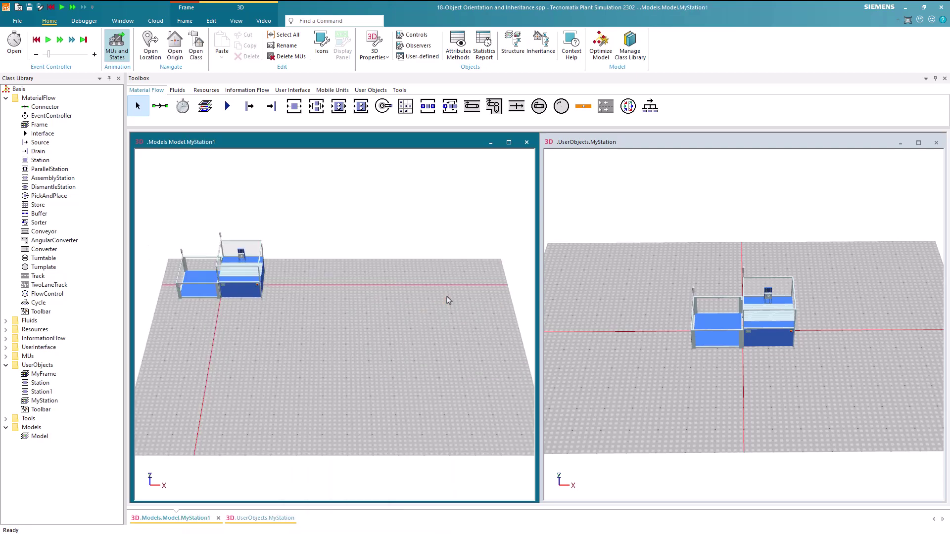
{"action": "double_click", "coordinate": [207, 289]}
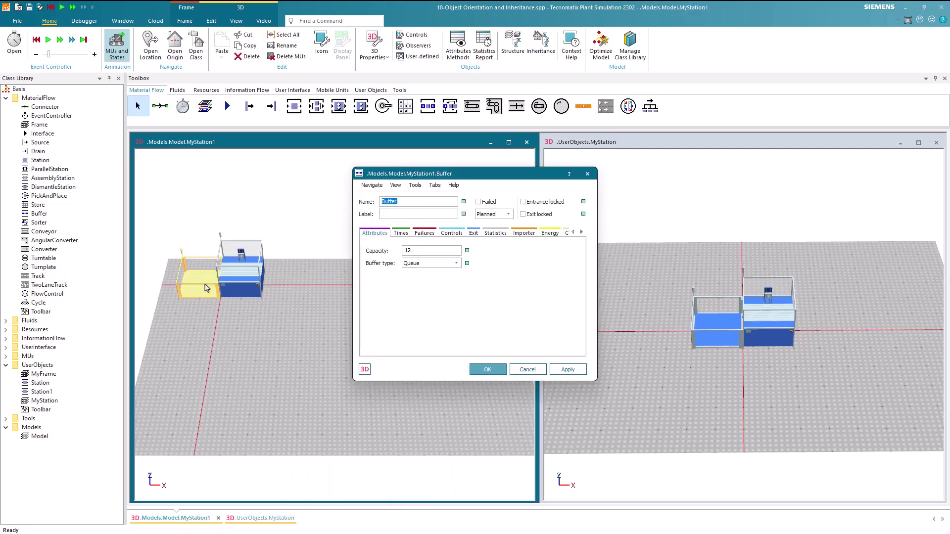
{"action": "left_click", "coordinate": [473, 369]}
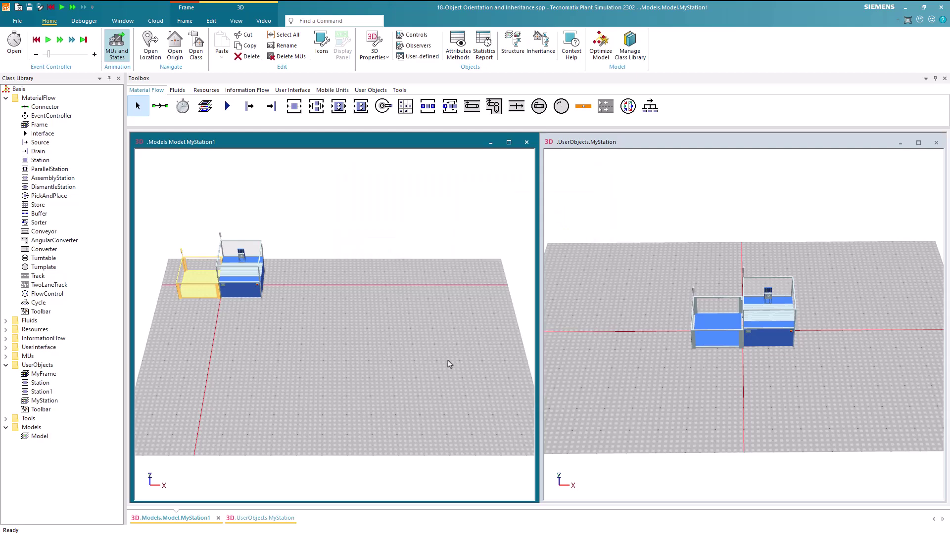
{"action": "right_click", "coordinate": [449, 365]}
{"action": "left_click", "coordinate": [480, 191]}
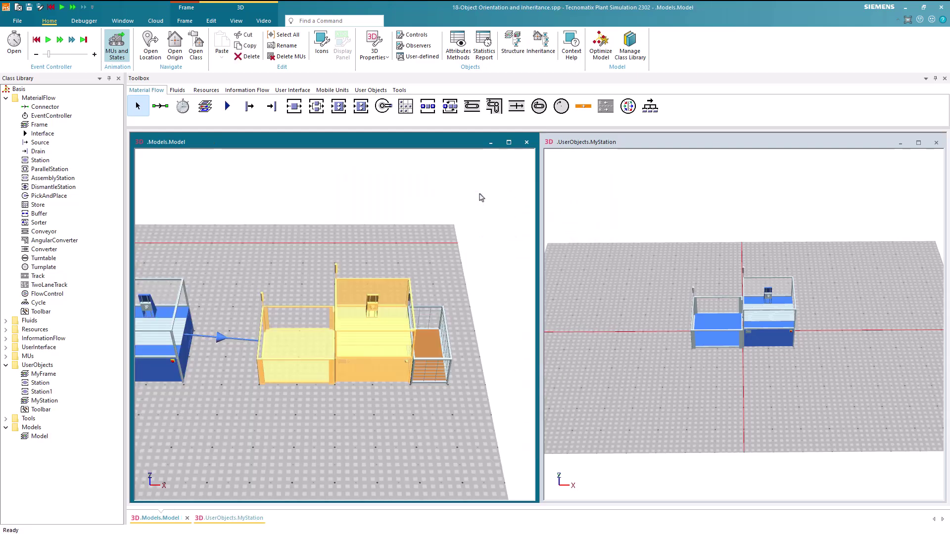
Move the last MyStation instance and the Drain farther along the line, leaving a gap between the two
{"action": "scroll", "coordinate": [302, 265], "scroll_direction": "down", "scroll_amount": 3}
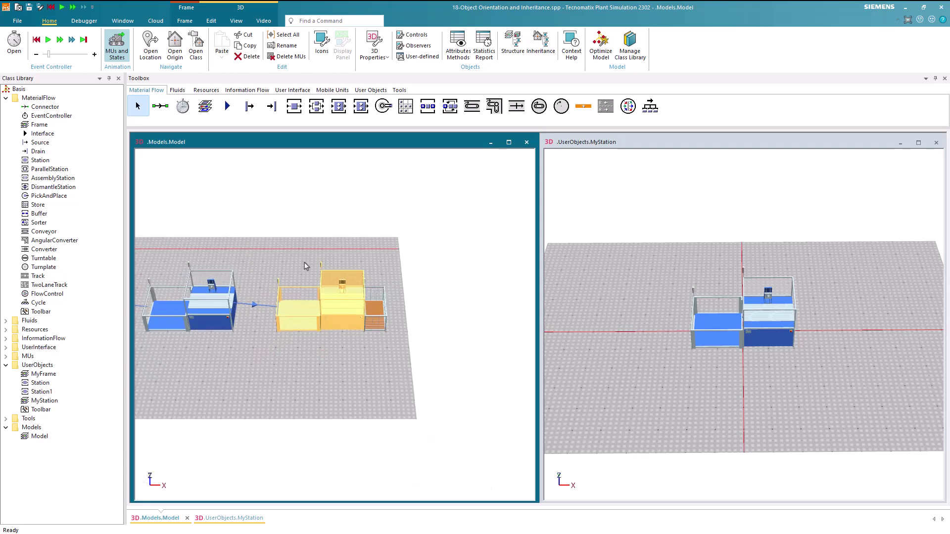
{"action": "left_click_drag", "start_coordinate": [339, 281], "coordinate": [395, 277]}
{"action": "left_click", "coordinate": [398, 285]}
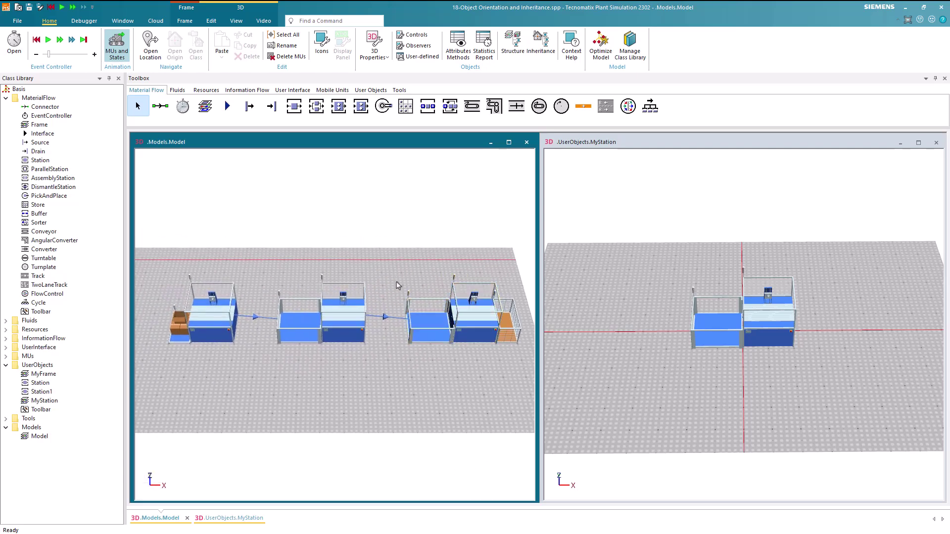
{"action": "scroll", "coordinate": [396, 281], "scroll_direction": "down", "scroll_amount": 2}
{"action": "left_click_drag", "start_coordinate": [394, 277], "coordinate": [343, 292]}
{"action": "left_click", "coordinate": [387, 320]}
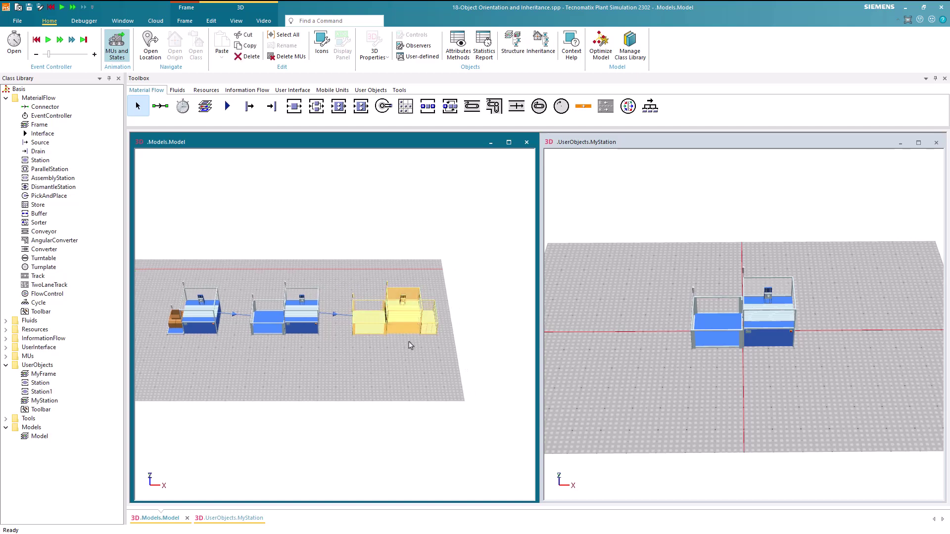
{"action": "left_click_drag", "start_coordinate": [422, 357], "coordinate": [296, 340]}
{"action": "left_click", "coordinate": [396, 346]}
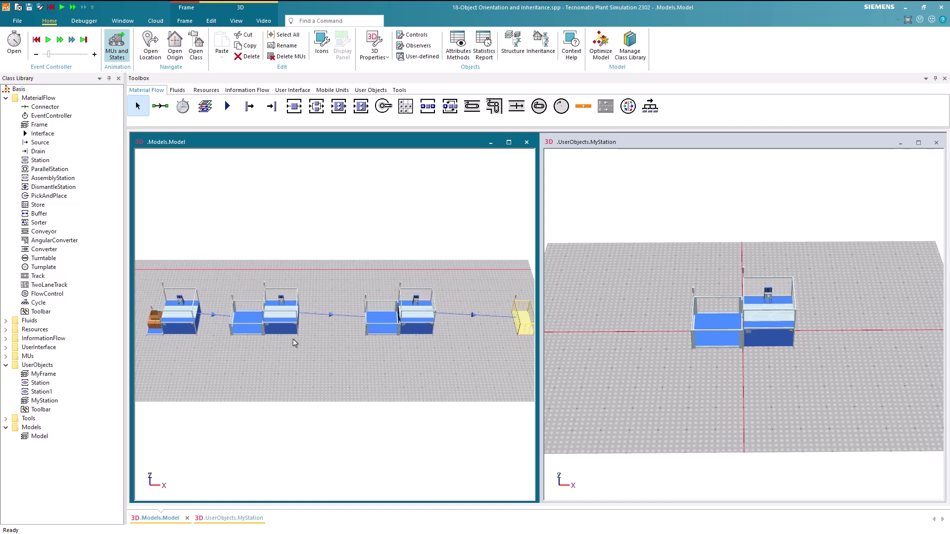
Shift both MyStation instances and the Drain farther down the line to leave room behind each station
{"action": "left_click", "coordinate": [296, 337]}
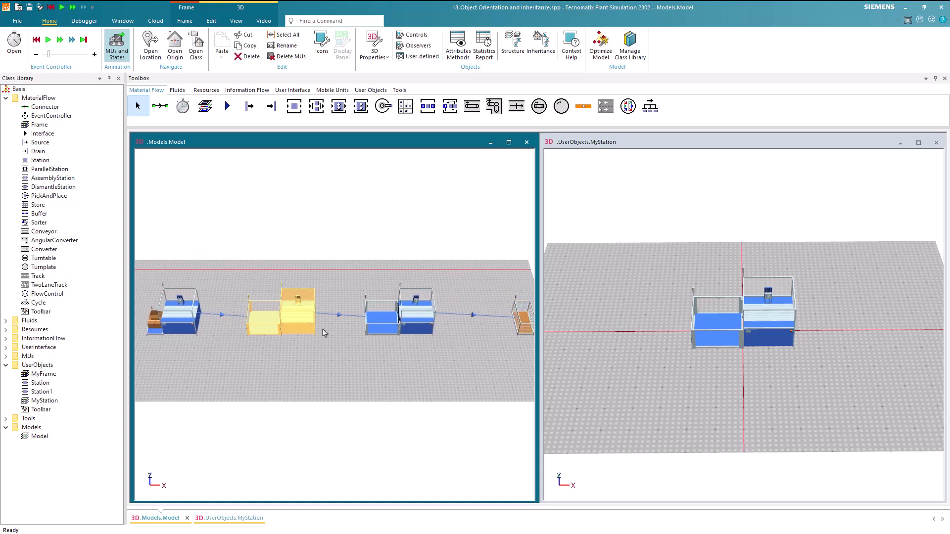
{"action": "left_click_drag", "start_coordinate": [302, 330], "coordinate": [431, 325]}
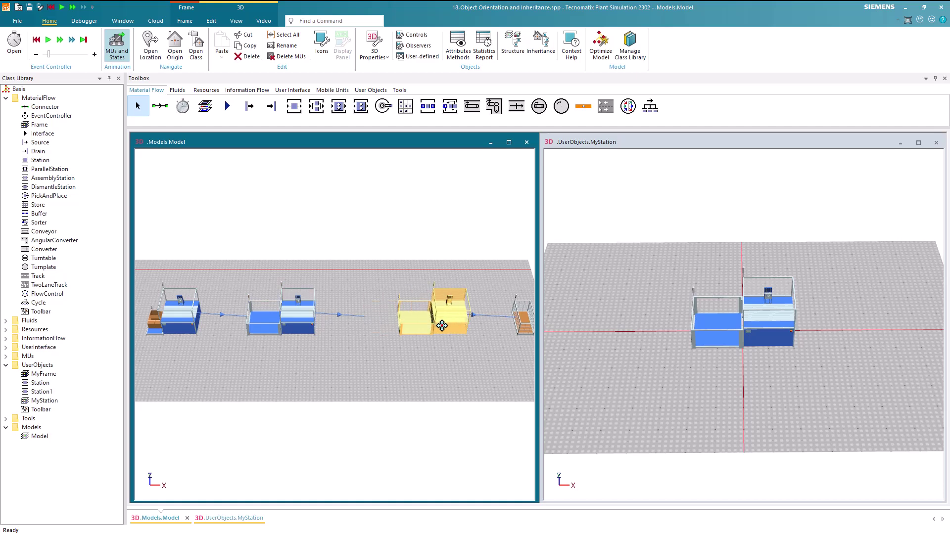
{"action": "left_click", "coordinate": [439, 366]}
{"action": "left_click_drag", "start_coordinate": [439, 366], "coordinate": [418, 364]}
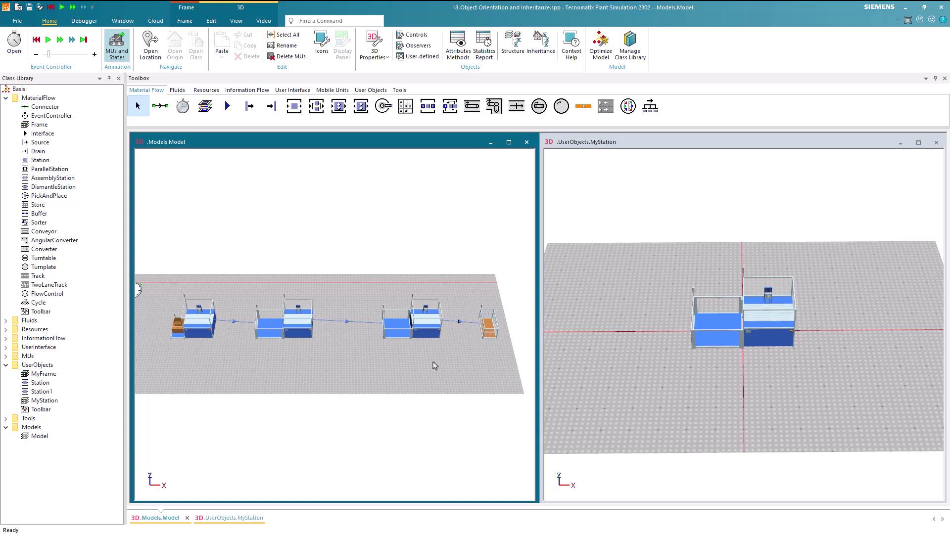
{"action": "left_click_drag", "start_coordinate": [488, 330], "coordinate": [503, 328]}
{"action": "left_click", "coordinate": [454, 366]}
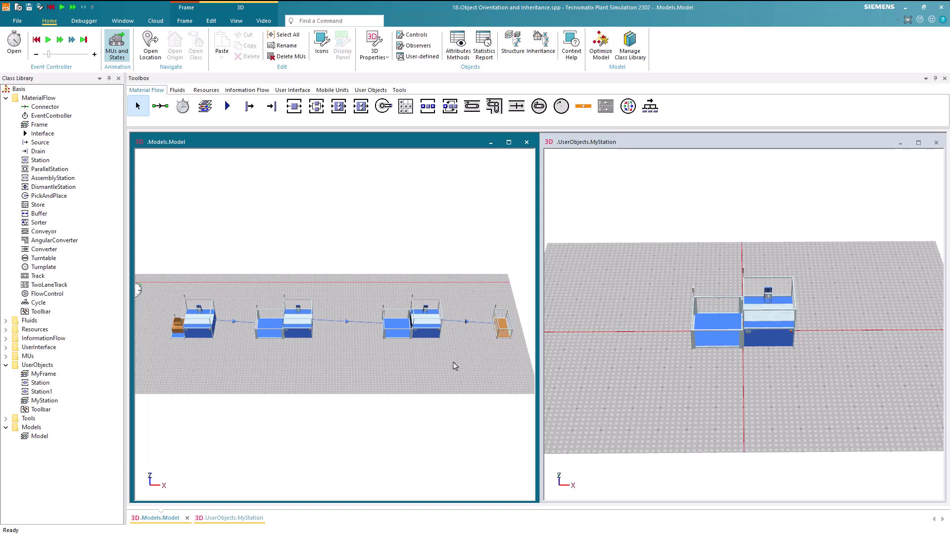
Insert a second Buffer directly behind the Station in the MyStation class frame
{"action": "left_click", "coordinate": [428, 106]}
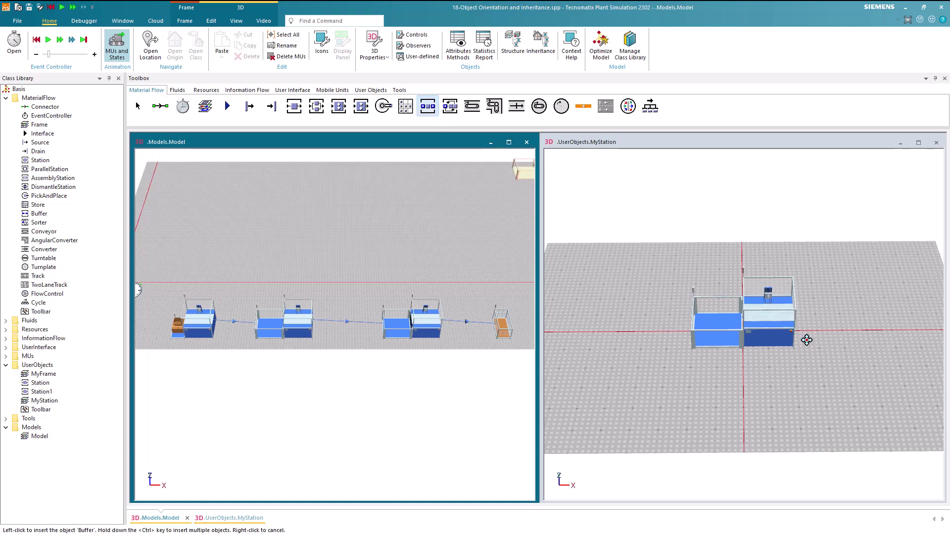
{"action": "left_click", "coordinate": [808, 343]}
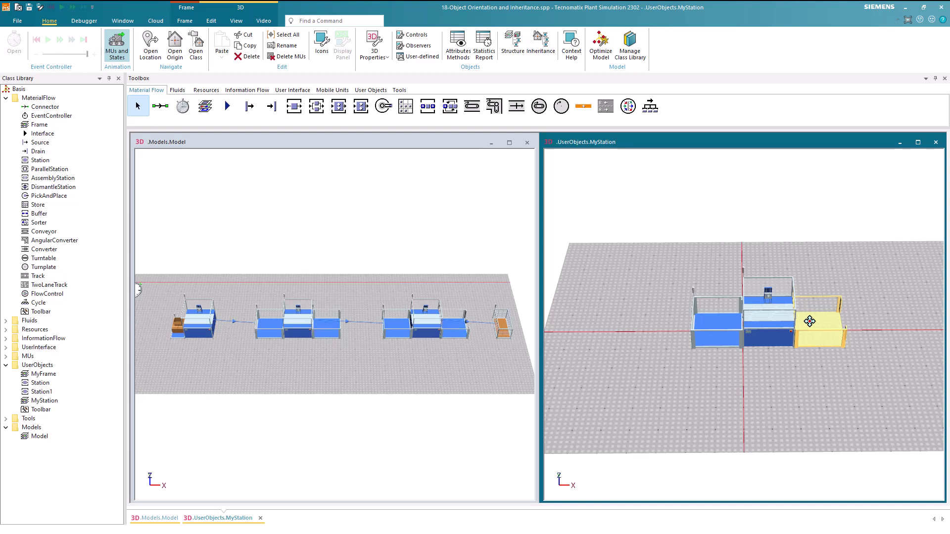
{"action": "left_click", "coordinate": [731, 406]}
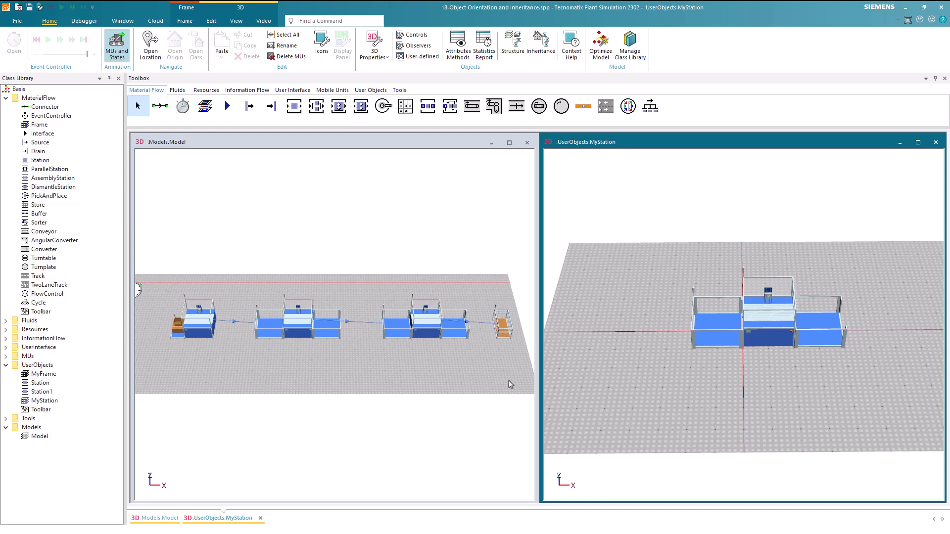
Delete the connectors between the two MyStation instances and between the last instance and the Drain
{"action": "left_click", "coordinate": [352, 353]}
{"action": "scroll", "coordinate": [342, 330], "scroll_direction": "up", "scroll_amount": 2}
{"action": "key", "text": "Delete"}
{"action": "scroll", "coordinate": [343, 329], "scroll_direction": "up", "scroll_amount": 1}
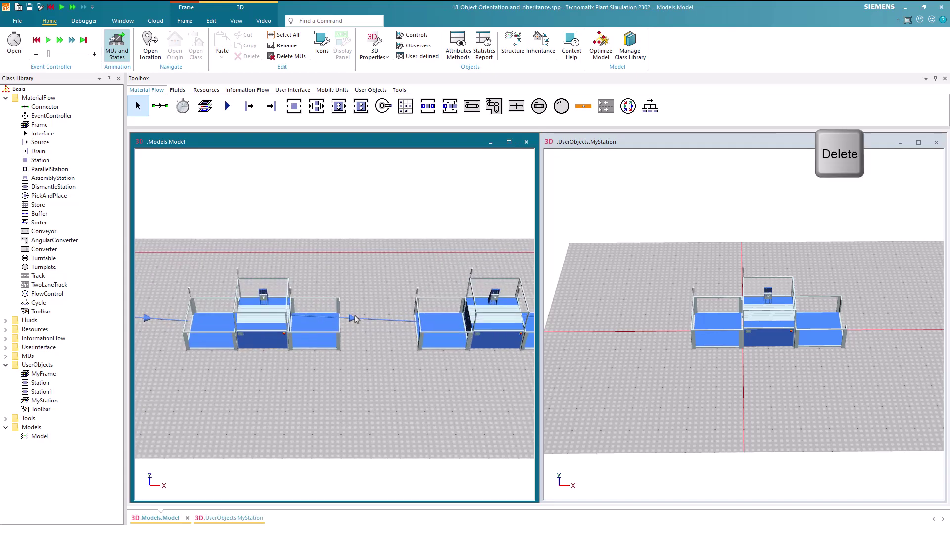
{"action": "left_click", "coordinate": [352, 319]}
{"action": "key", "text": "Delete"}
{"action": "key", "text": "Return"}
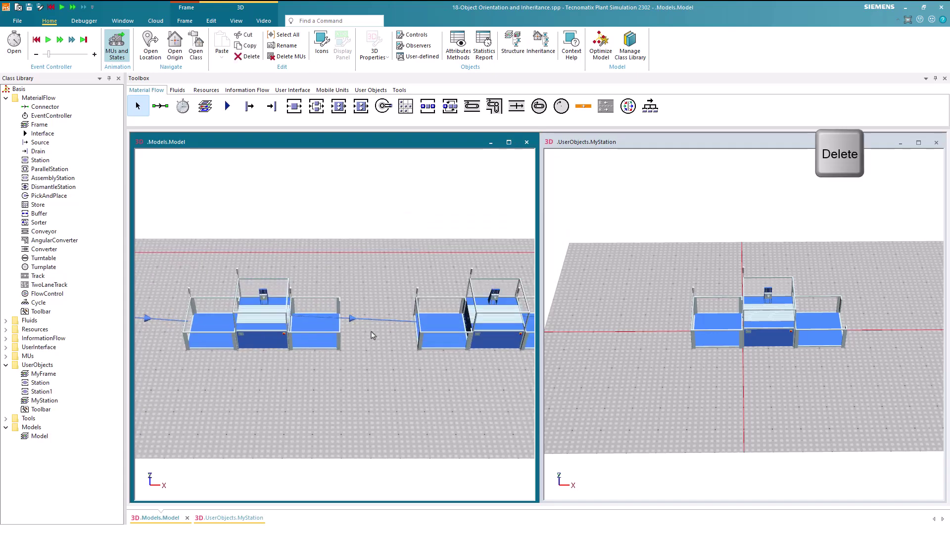
{"action": "scroll", "coordinate": [350, 344], "scroll_direction": "down", "scroll_amount": 1}
{"action": "left_click_drag", "start_coordinate": [350, 343], "coordinate": [440, 307]}
{"action": "left_click", "coordinate": [502, 307]}
{"action": "key", "text": "Delete"}
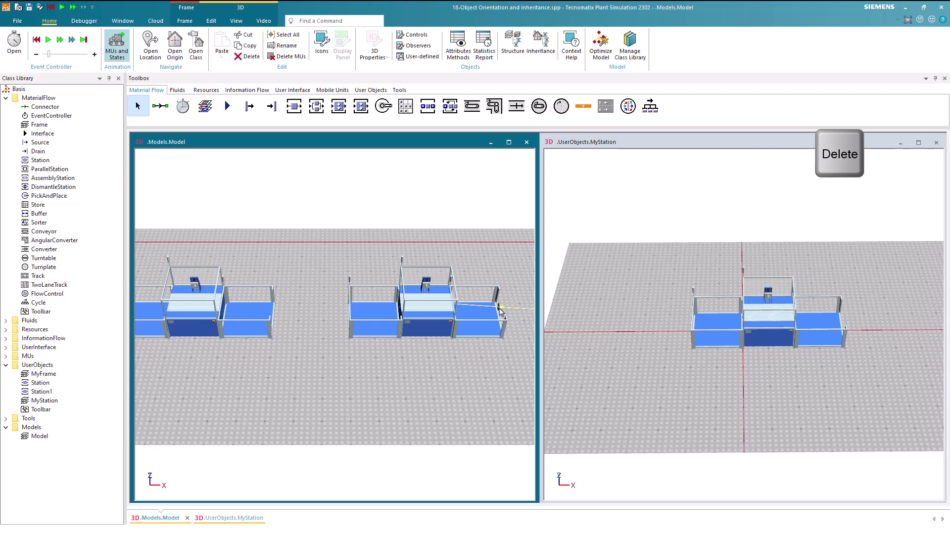
{"action": "key", "text": "Return"}
{"action": "scroll", "coordinate": [391, 368], "scroll_direction": "down", "scroll_amount": 1}
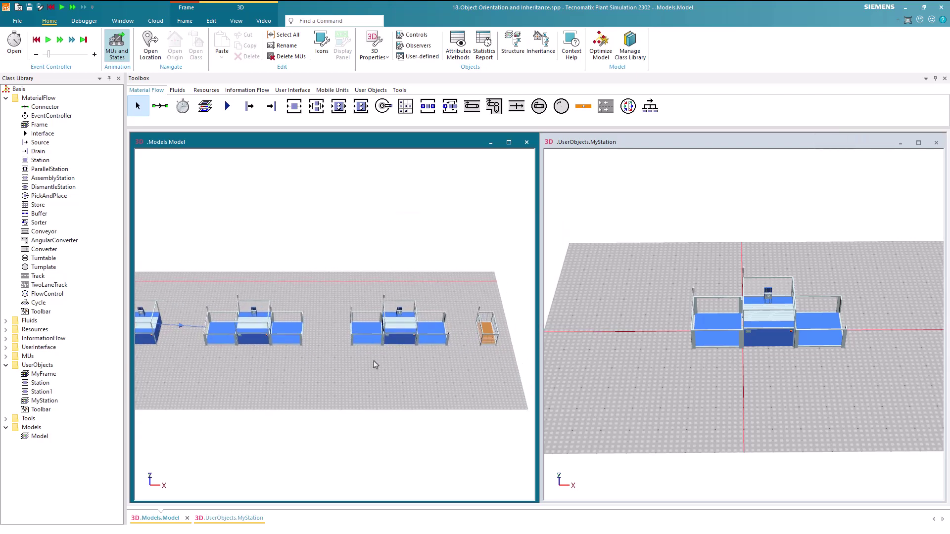
Connect the first MyStation's rear Buffer to the second MyStation's front Buffer, and the second's rear Buffer to the Drain
{"action": "left_click", "coordinate": [159, 106]}
{"action": "left_click", "coordinate": [293, 327]}
{"action": "left_click", "coordinate": [359, 332]}
{"action": "left_click", "coordinate": [423, 334]}
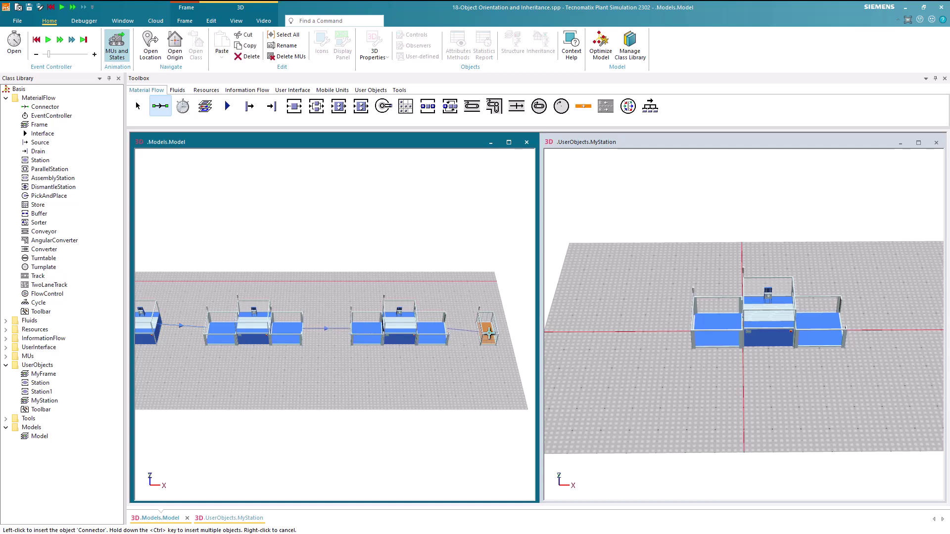
{"action": "left_click", "coordinate": [488, 332]}
{"action": "right_click", "coordinate": [448, 352]}
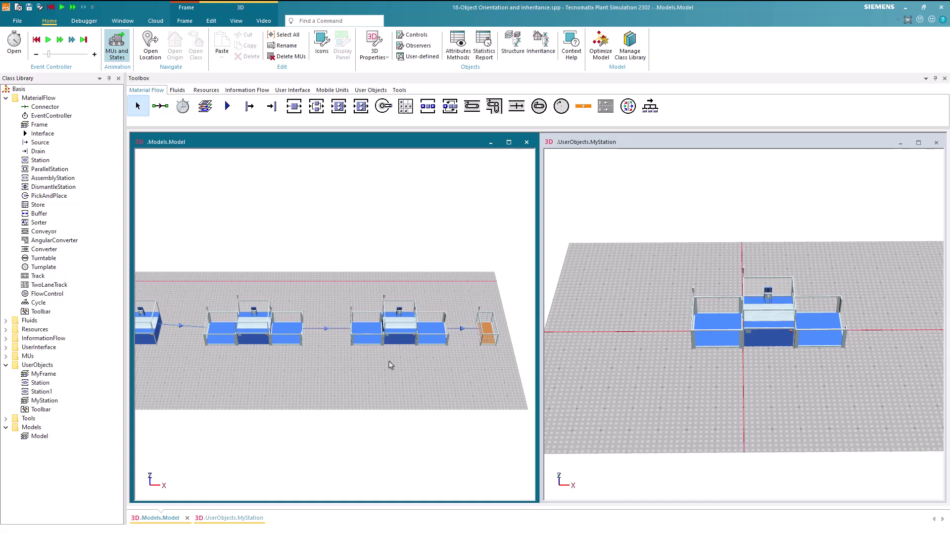
{"action": "scroll", "coordinate": [384, 365], "scroll_direction": "down", "scroll_amount": 2}
{"action": "left_click_drag", "start_coordinate": [384, 364], "coordinate": [425, 359]}
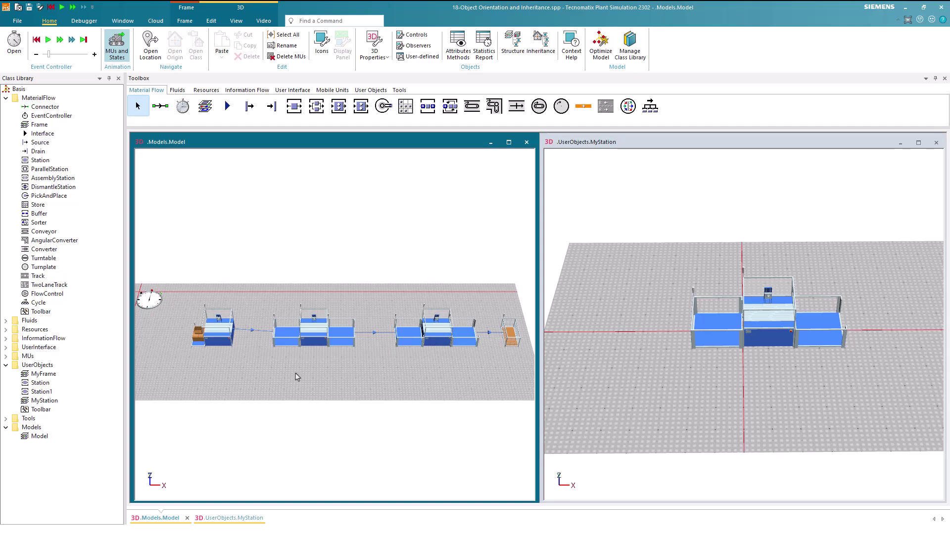
Derive a new model from Model and open it beside the original with a matching 3D view
{"action": "right_click", "coordinate": [38, 437]}
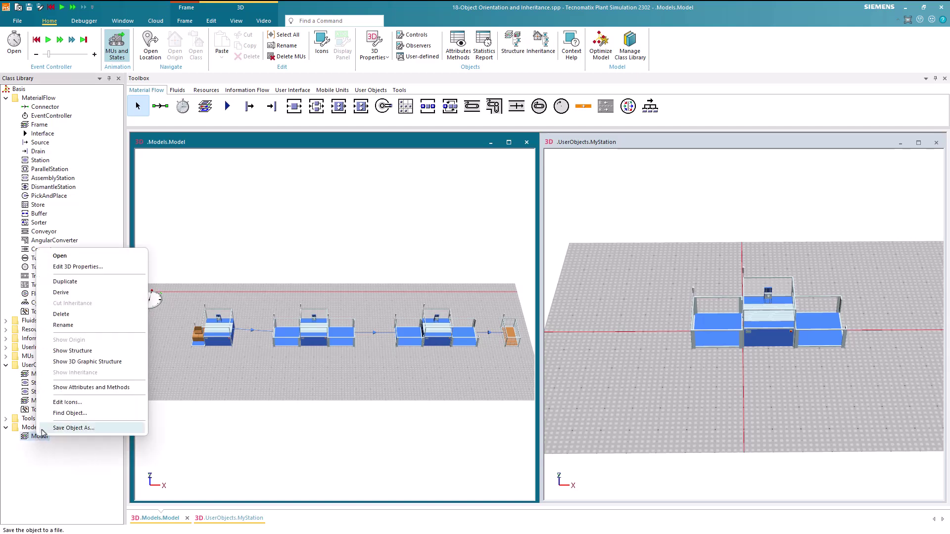
{"action": "left_click", "coordinate": [63, 293]}
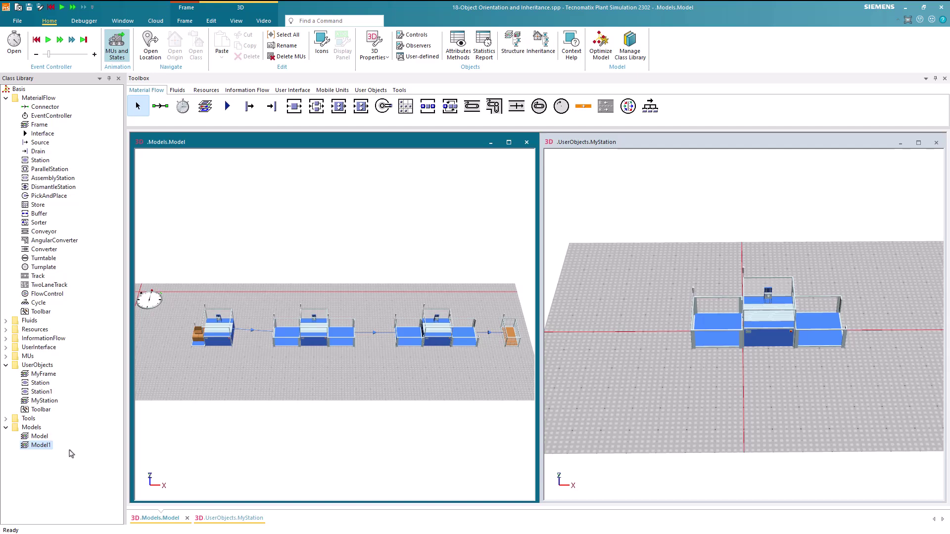
{"action": "double_click", "coordinate": [48, 447]}
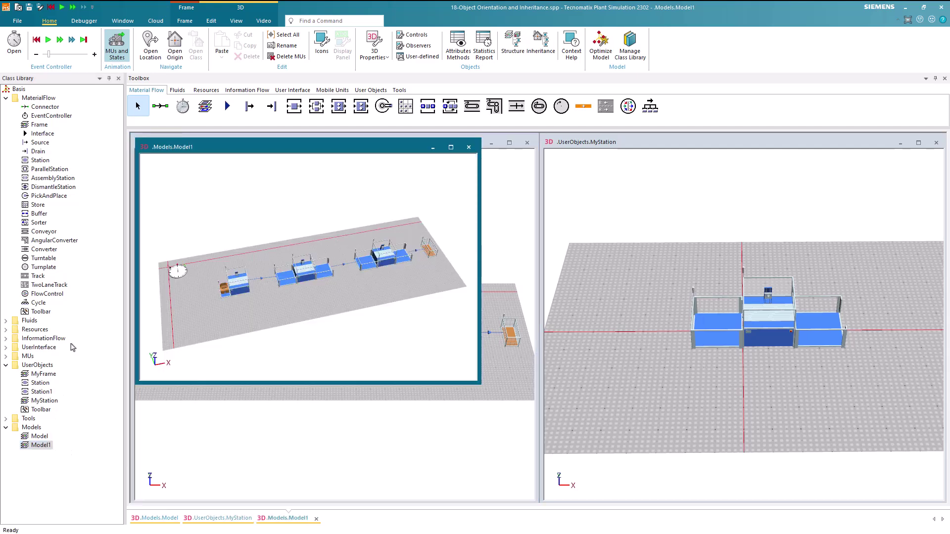
{"action": "left_click", "coordinate": [143, 148]}
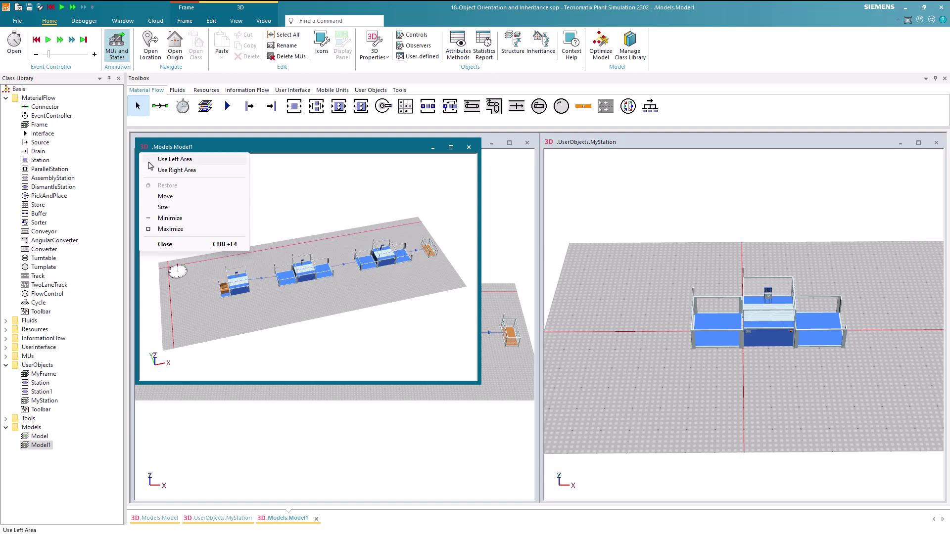
{"action": "left_click", "coordinate": [150, 170]}
{"action": "mouse_move", "coordinate": [644, 390]}
{"action": "left_mouse_down"}
{"action": "mouse_move", "coordinate": [630, 384]}
{"action": "mouse_move", "coordinate": [646, 378]}
{"action": "left_mouse_up"}
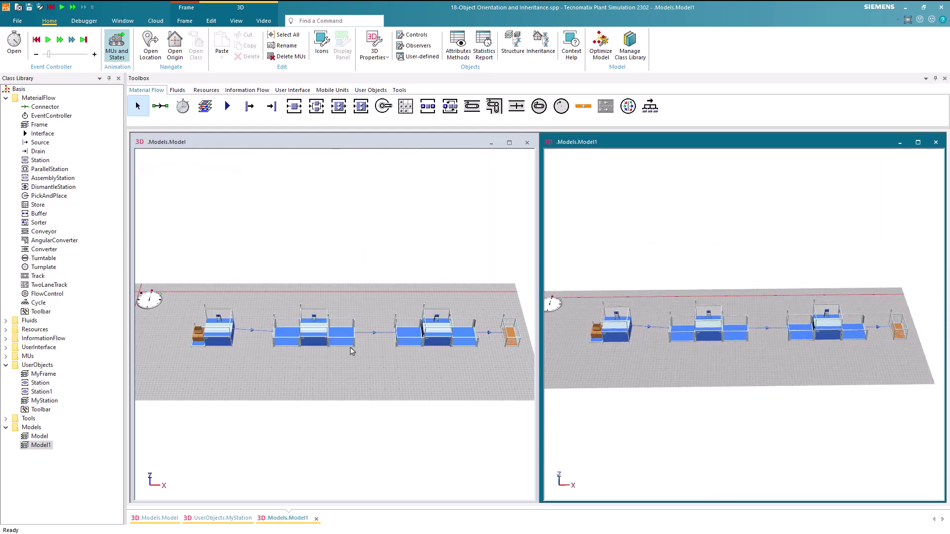
Move the first MyStation instance in Model out of the line to about Y -12 m
{"action": "left_click", "coordinate": [305, 318]}
{"action": "left_click_drag", "start_coordinate": [304, 318], "coordinate": [303, 416]}
{"action": "left_click", "coordinate": [345, 373]}
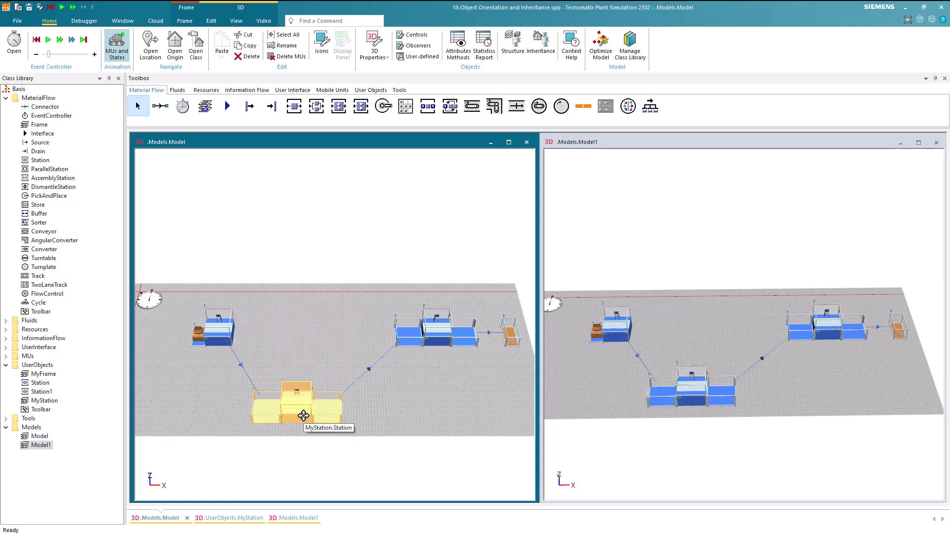
{"action": "left_click", "coordinate": [317, 361]}
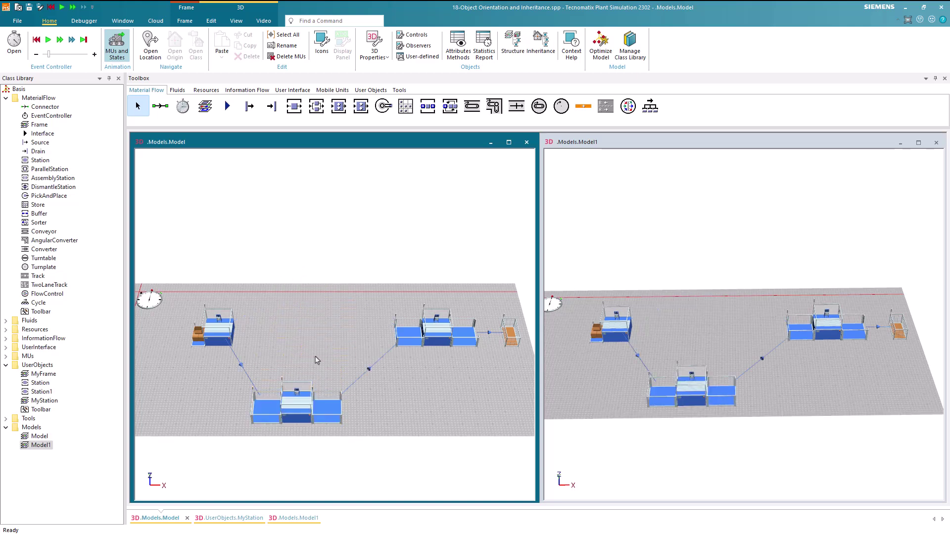
Examine the inheritance of the first MyStation instance's 3D transformation properties in Model1
{"action": "left_click", "coordinate": [688, 398]}
{"action": "right_click", "coordinate": [688, 398]}
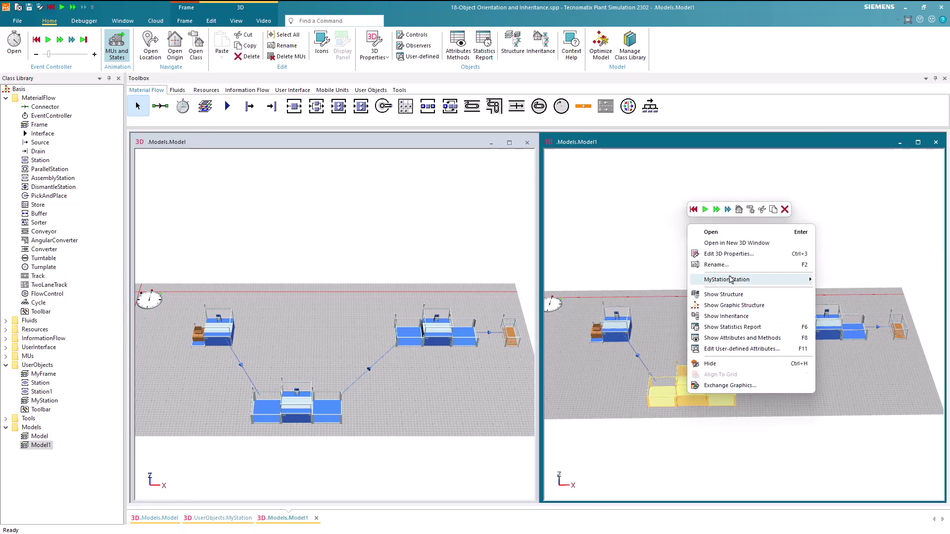
{"action": "left_click", "coordinate": [727, 254]}
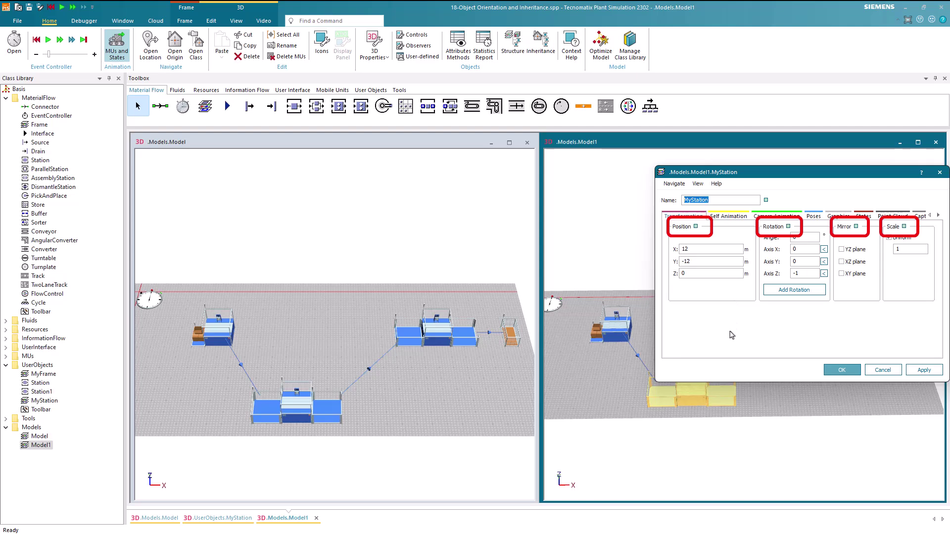
{"action": "left_click", "coordinate": [842, 370]}
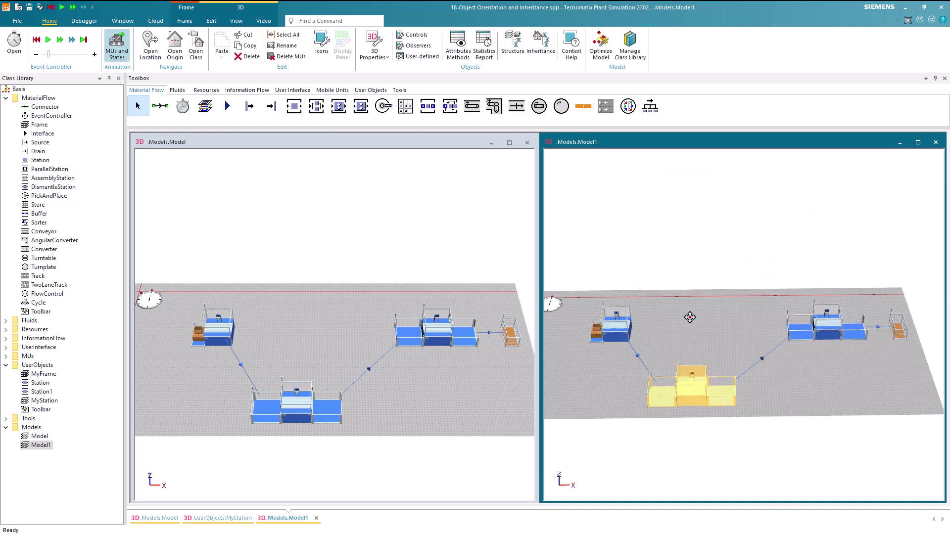
Try to move the first MyStation instance in Model1
{"action": "left_click_drag", "start_coordinate": [690, 317], "coordinate": [692, 321]}
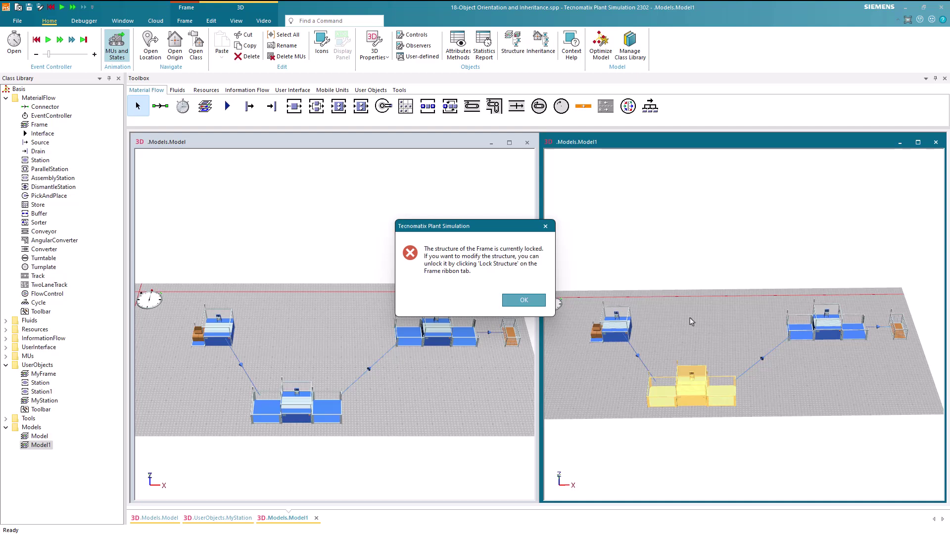
{"action": "left_click", "coordinate": [530, 299]}
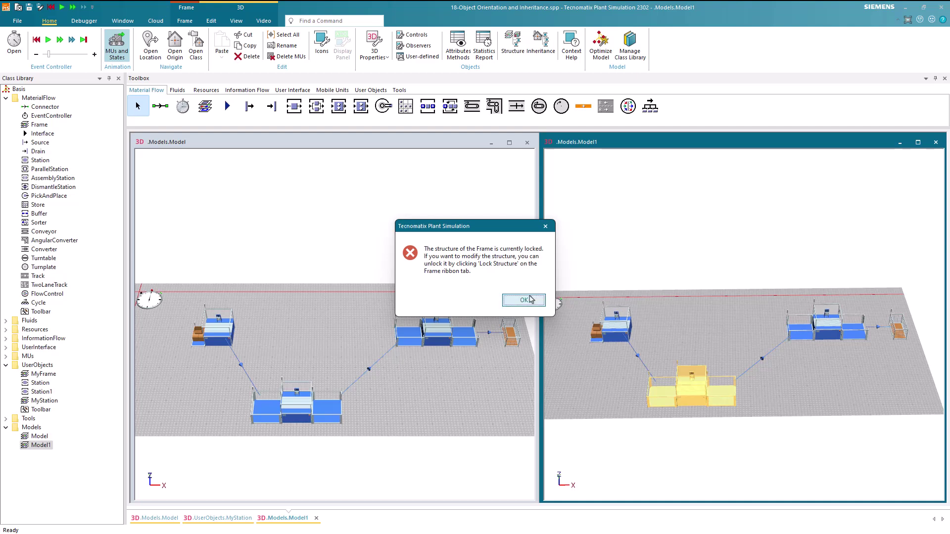
{"action": "left_click", "coordinate": [609, 383]}
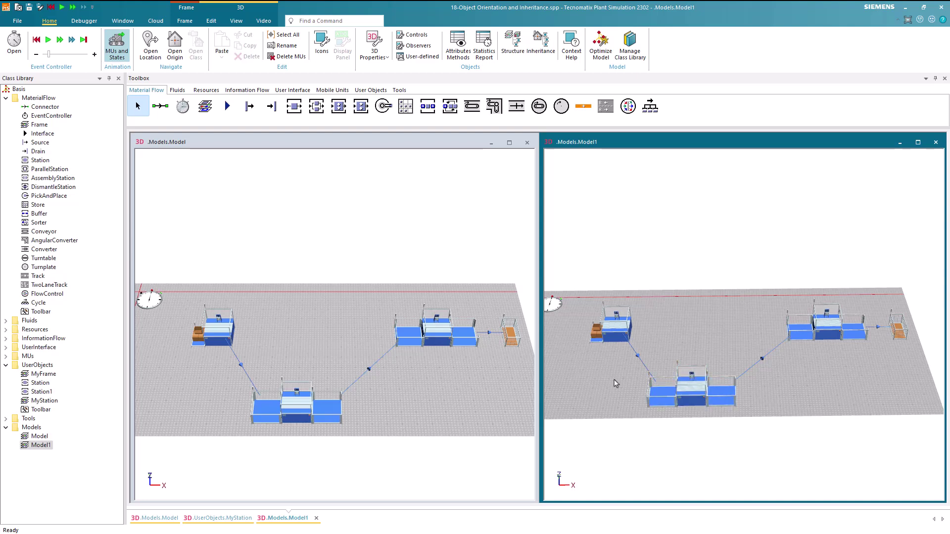
Unlock the structure of Model1 and move its first MyStation instance behind the line to about X 12 m, Y 4 m
{"action": "left_click", "coordinate": [194, 21]}
{"action": "left_click", "coordinate": [238, 55]}
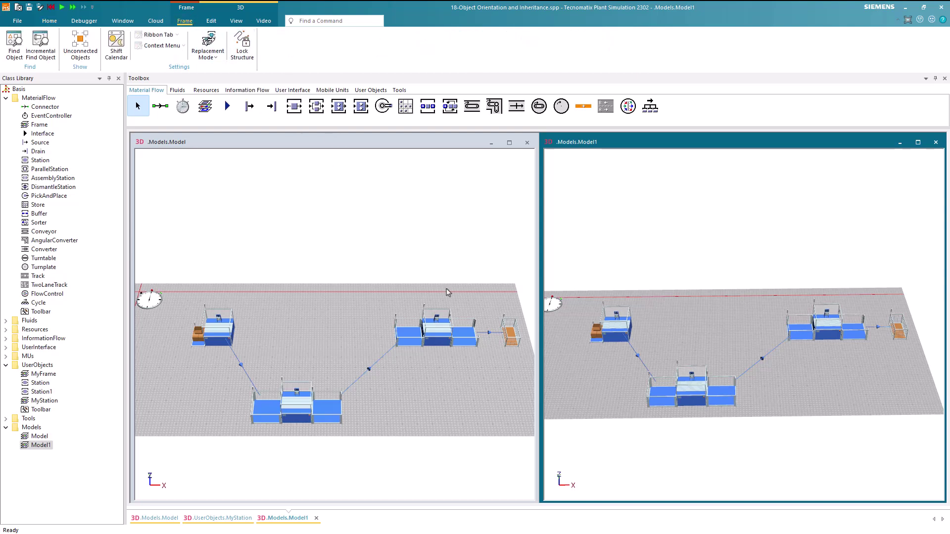
{"action": "left_click_drag", "start_coordinate": [693, 393], "coordinate": [699, 304]}
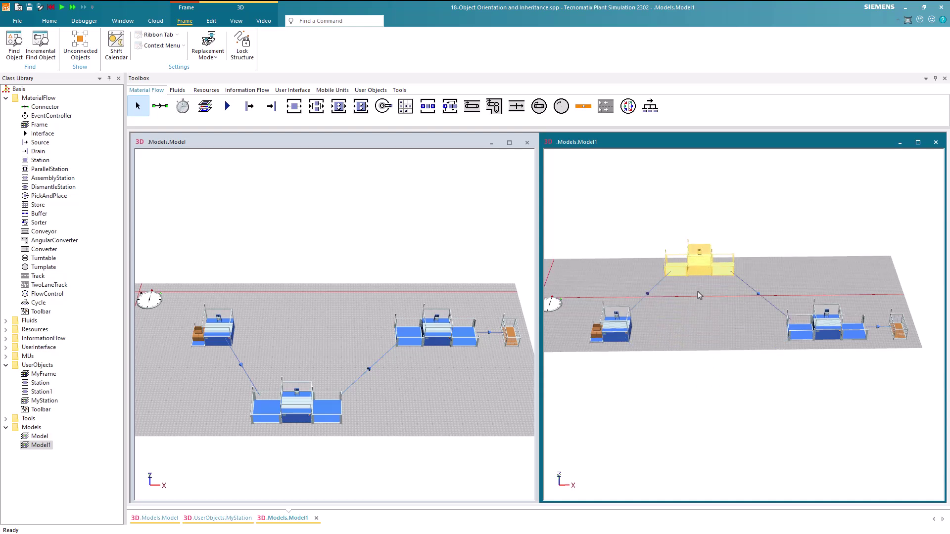
{"action": "scroll", "coordinate": [698, 294], "scroll_direction": "up", "scroll_amount": 3}
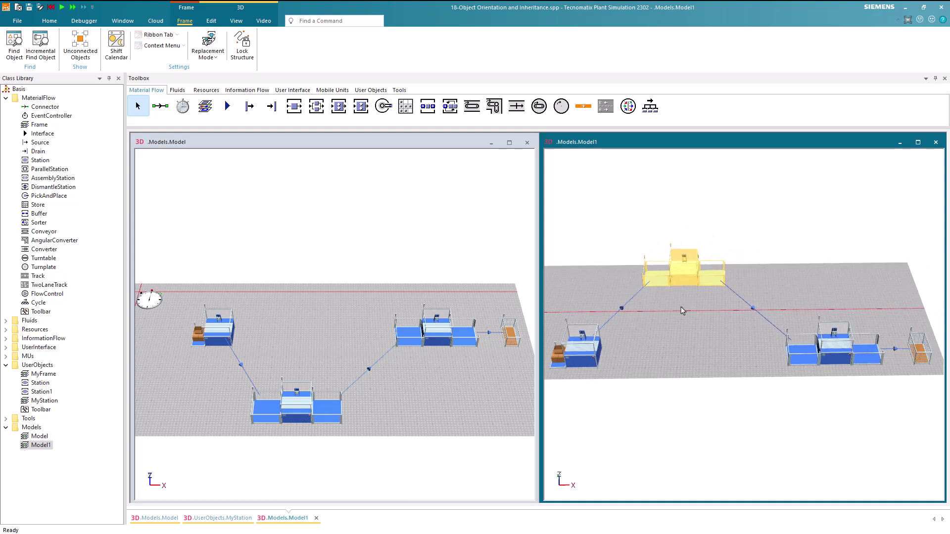
In Model, move the first MyStation instance to about Y -11 m and shift the last one out of the line and back
{"action": "left_click_drag", "start_coordinate": [302, 413], "coordinate": [293, 396]}
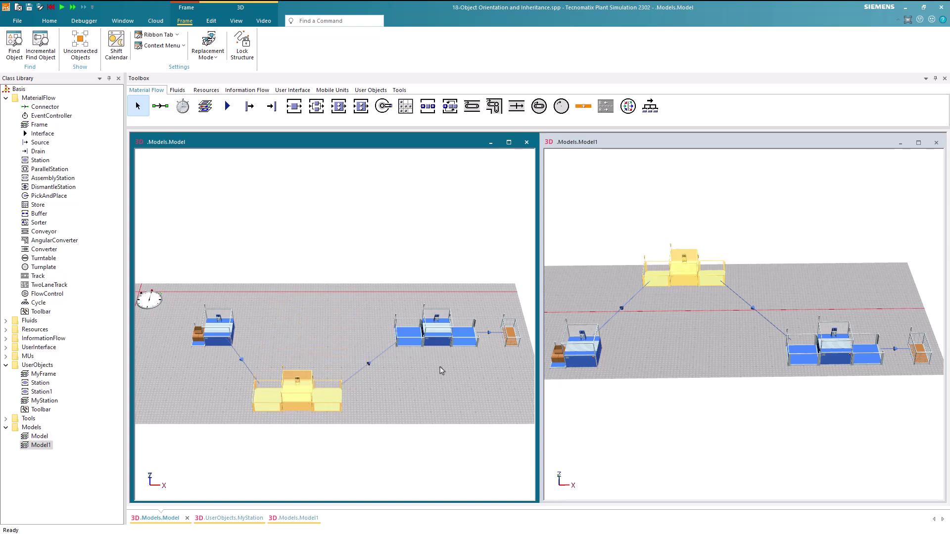
{"action": "left_click_drag", "start_coordinate": [445, 343], "coordinate": [441, 301]}
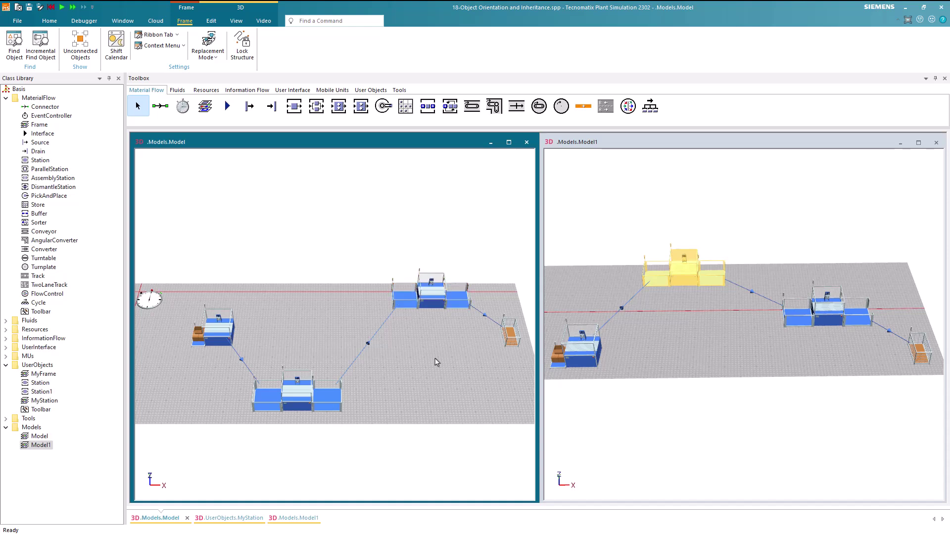
{"action": "left_click_drag", "start_coordinate": [437, 310], "coordinate": [435, 341]}
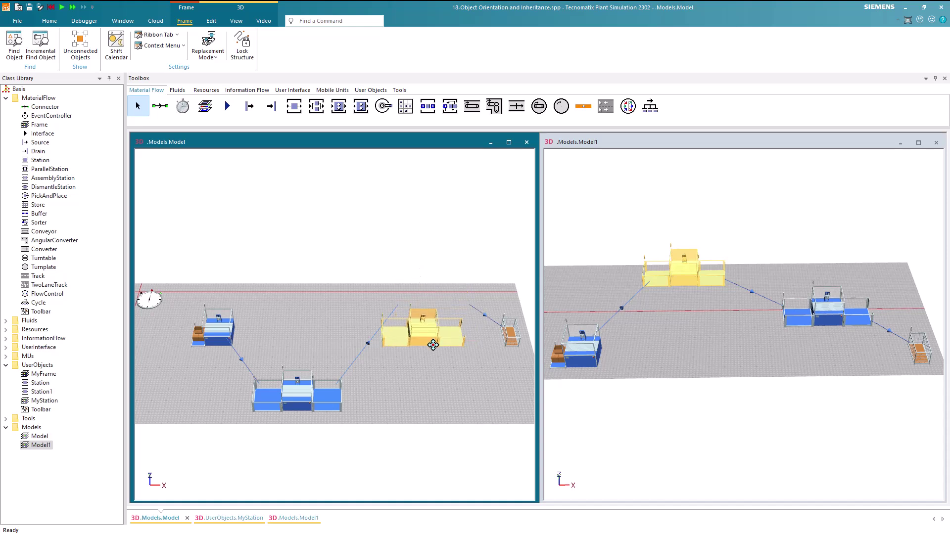
Restore inheritance of the Position values for the first MyStation instance in Model1
{"action": "left_click", "coordinate": [687, 349]}
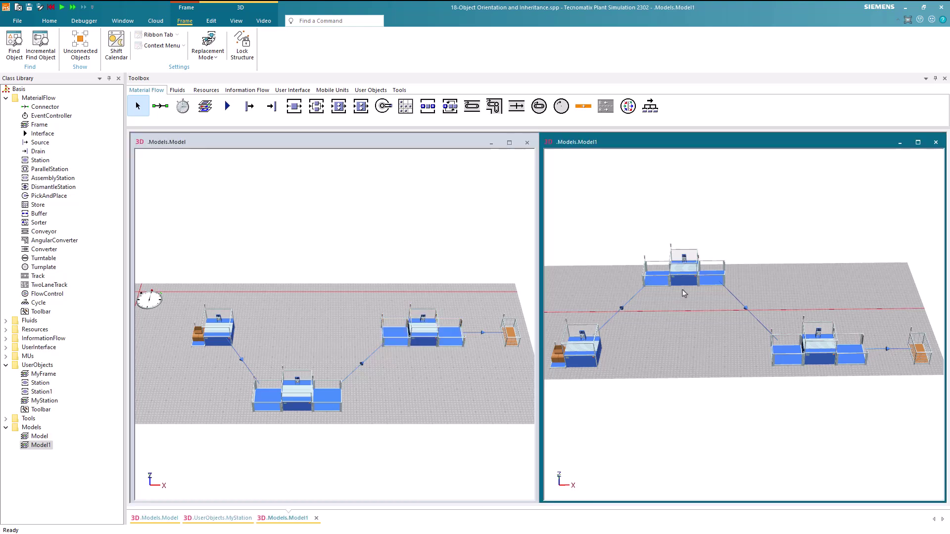
{"action": "right_click", "coordinate": [691, 277]}
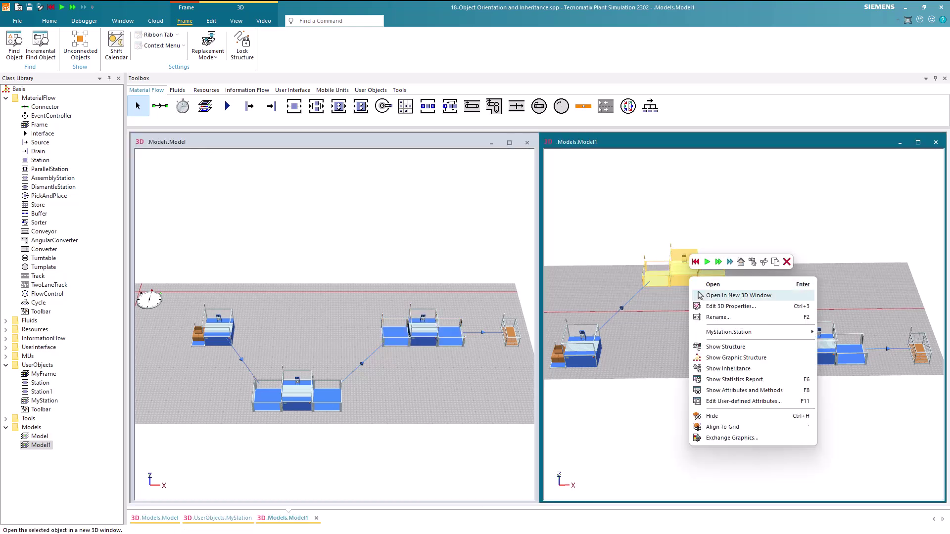
{"action": "left_click", "coordinate": [709, 306]}
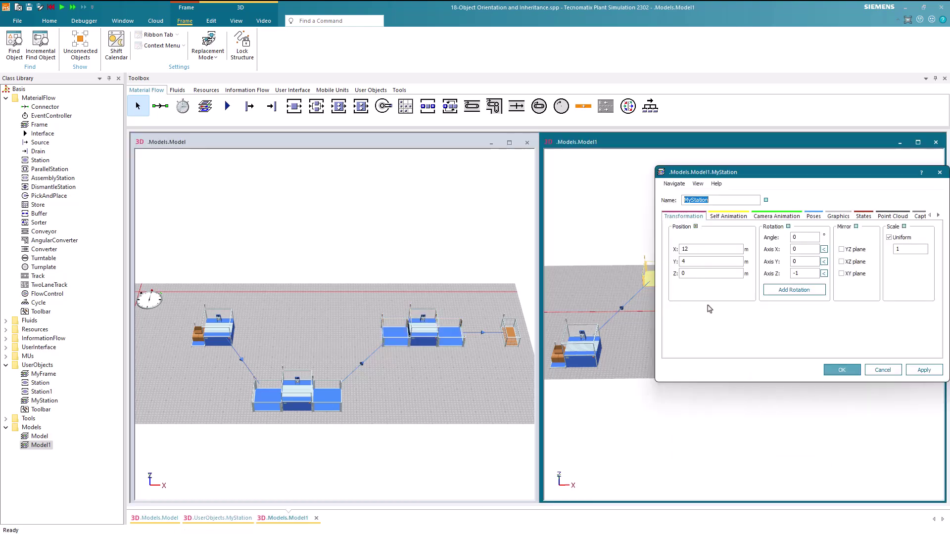
{"action": "left_click", "coordinate": [696, 227]}
{"action": "key", "text": "BackSpace"}
{"action": "type", "text": "-11"}
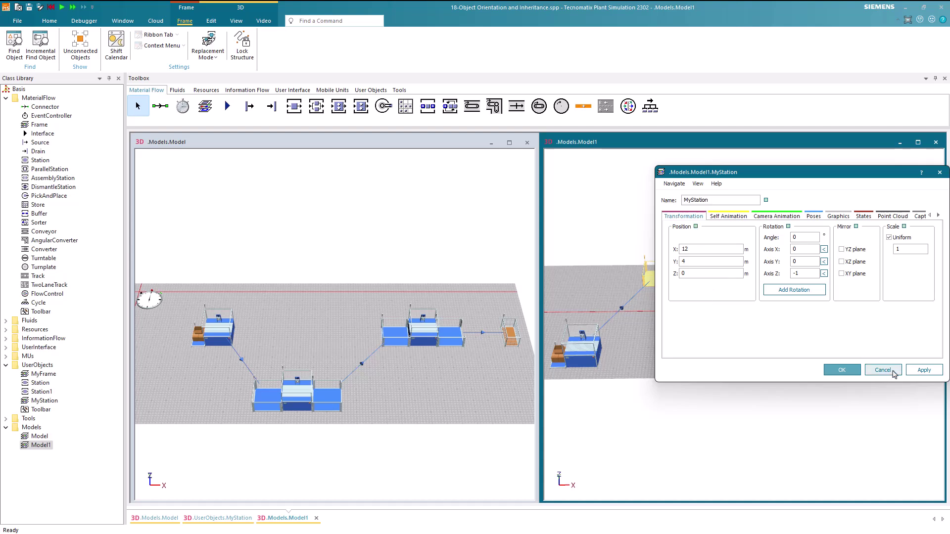
{"action": "left_click", "coordinate": [924, 370]}
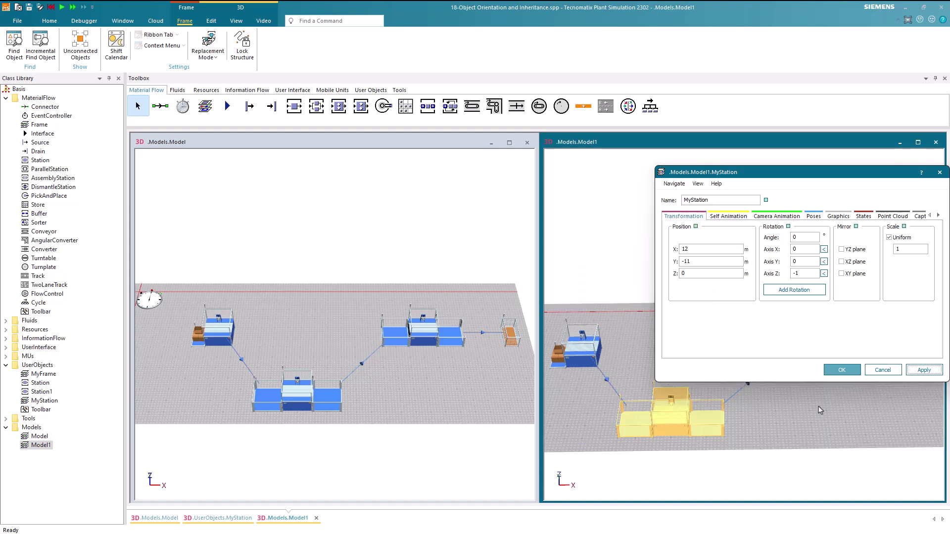
{"action": "left_click", "coordinate": [839, 370]}
{"action": "left_click", "coordinate": [789, 407]}
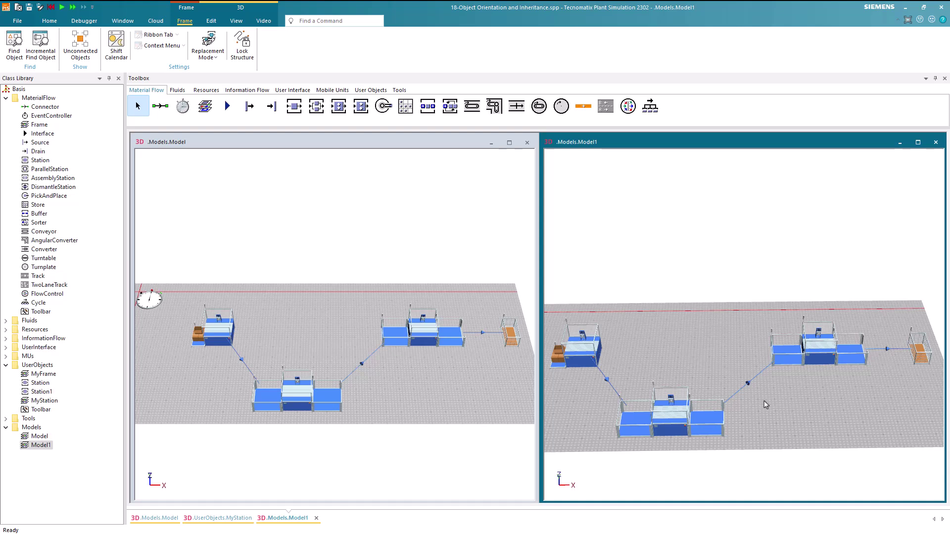
Examine the inheritance tree of the MyStation class with both of its Model instances expanded
{"action": "right_click", "coordinate": [53, 402]}
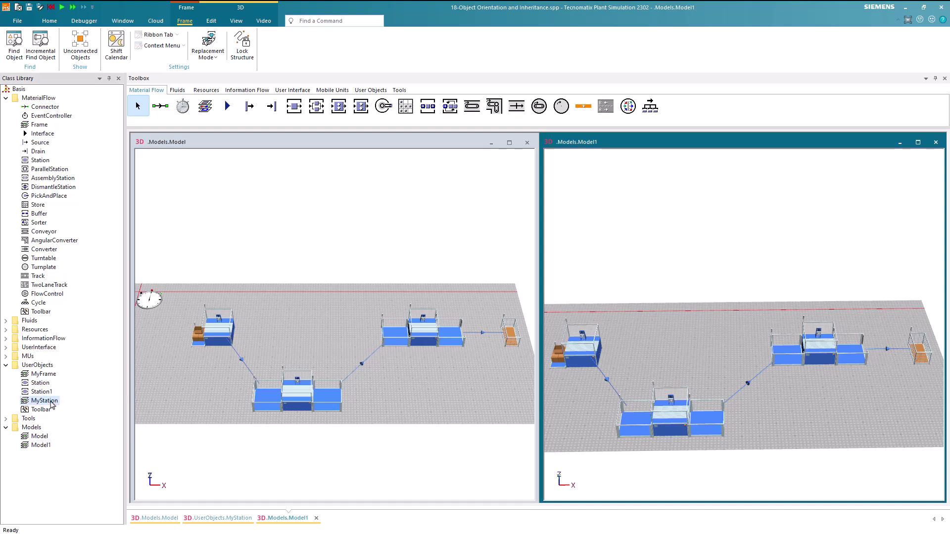
{"action": "left_click", "coordinate": [100, 338]}
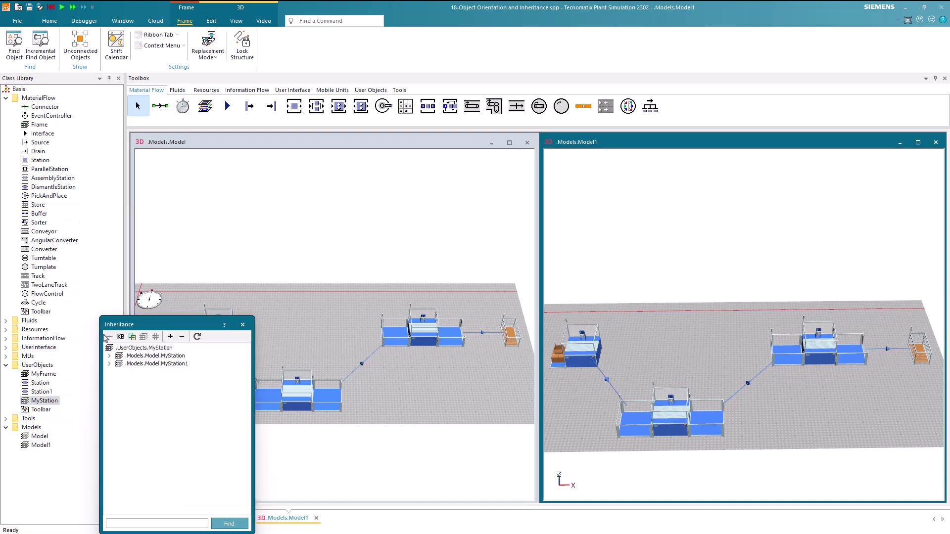
{"action": "mouse_move", "coordinate": [156, 326]}
{"action": "left_mouse_down"}
{"action": "mouse_move", "coordinate": [251, 190]}
{"action": "mouse_move", "coordinate": [293, 203]}
{"action": "mouse_move", "coordinate": [302, 193]}
{"action": "left_mouse_up"}
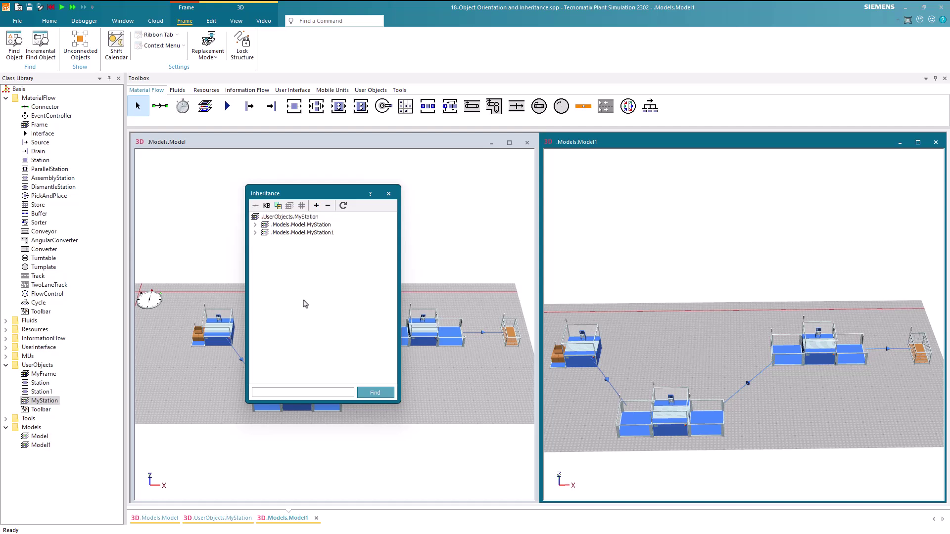
{"action": "left_click", "coordinate": [255, 225]}
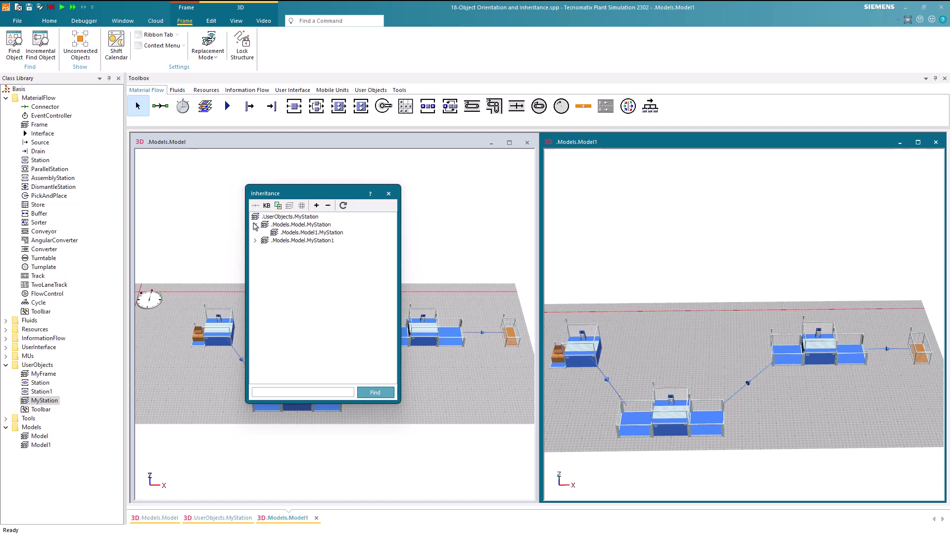
{"action": "left_click", "coordinate": [255, 240]}
{"action": "left_click_drag", "start_coordinate": [326, 195], "coordinate": [119, 206]}
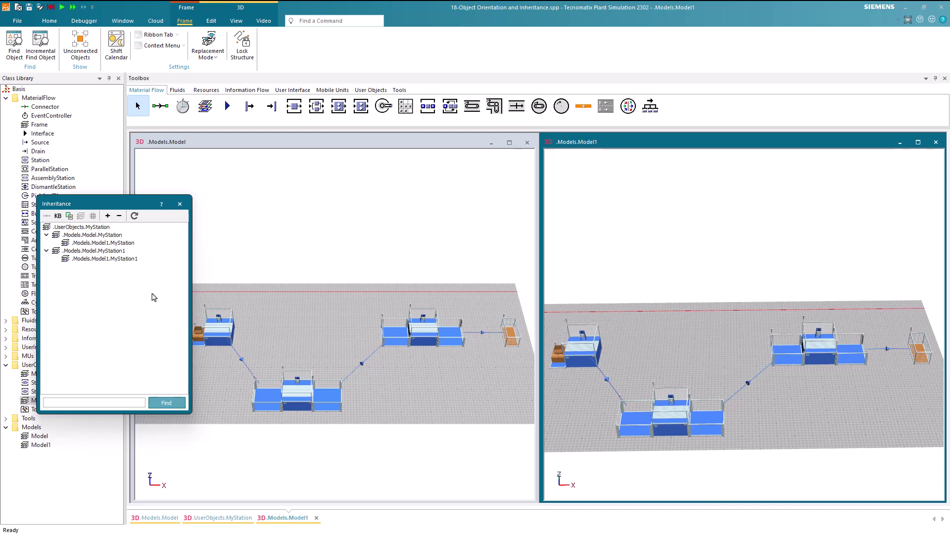
{"action": "left_click", "coordinate": [180, 204]}
Move the first MyStation instance in Model back into line with the other objects
{"action": "left_click", "coordinate": [264, 321]}
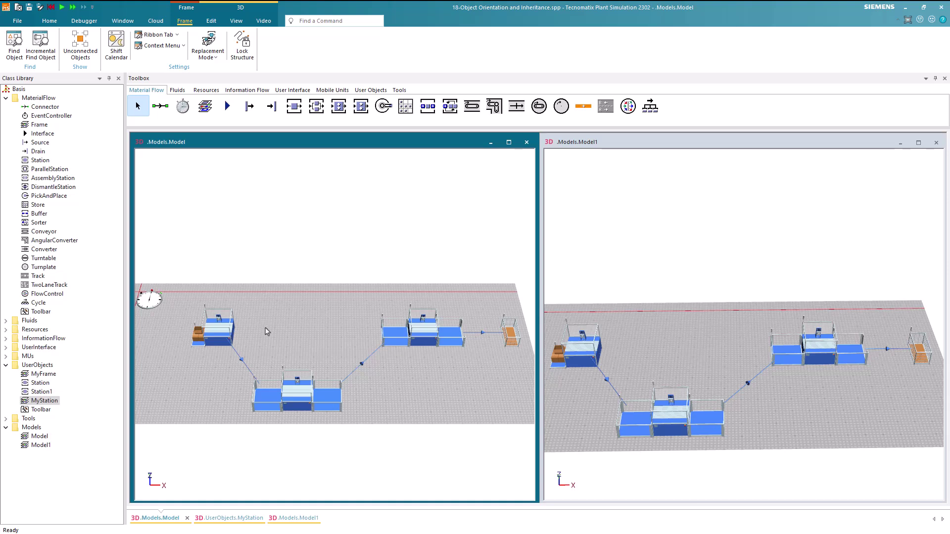
{"action": "left_click", "coordinate": [293, 382]}
{"action": "left_click_drag", "start_coordinate": [293, 381], "coordinate": [297, 329]}
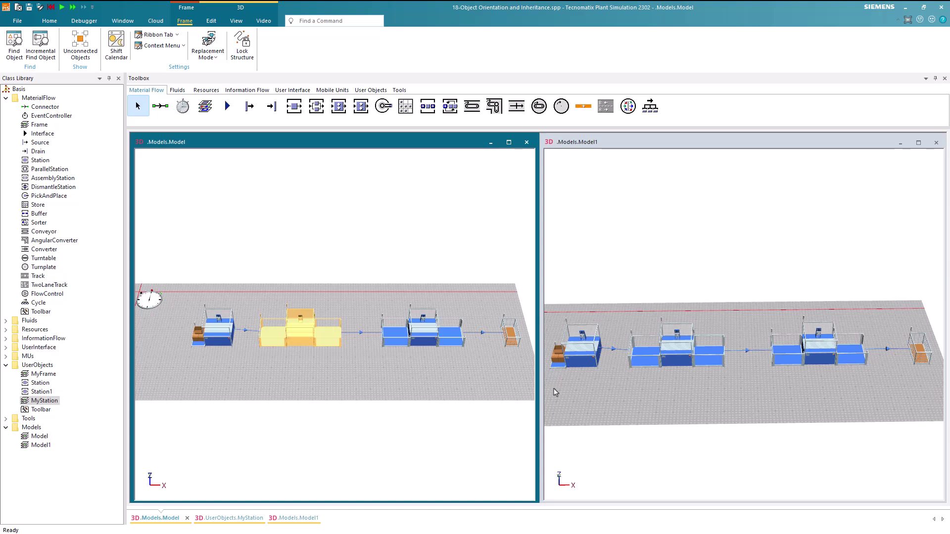
Insert another MyStation instance into Model1, in front of the line near its first MyStation
{"action": "left_click", "coordinate": [594, 394]}
{"action": "scroll", "coordinate": [629, 393], "scroll_direction": "down", "scroll_amount": 3}
{"action": "left_click_drag", "start_coordinate": [648, 388], "coordinate": [650, 404]}
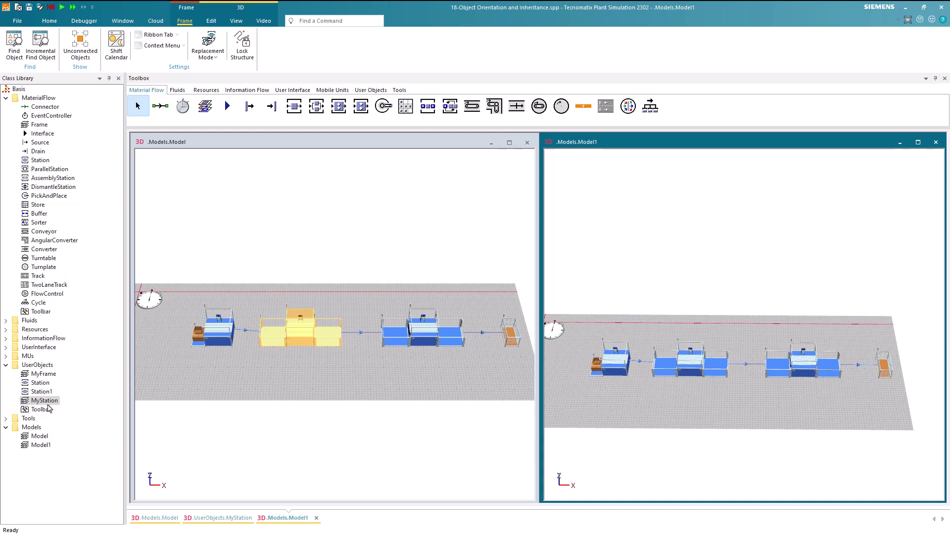
{"action": "left_click_drag", "start_coordinate": [44, 402], "coordinate": [670, 419]}
{"action": "left_click", "coordinate": [663, 441]}
{"action": "left_click", "coordinate": [678, 431]}
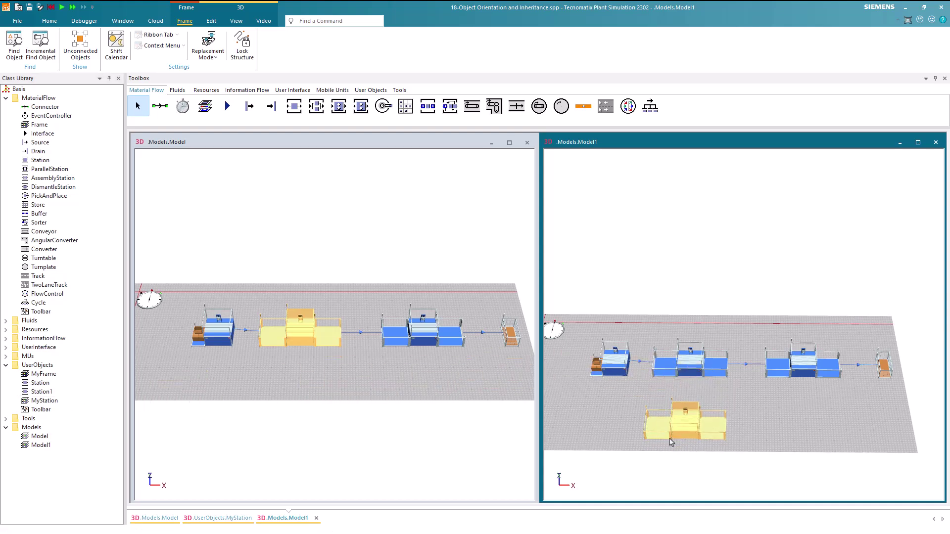
Connect the source in Model1 to the new MyStation instance, and that instance to the last MyStation in the line
{"action": "left_click", "coordinate": [159, 106]}
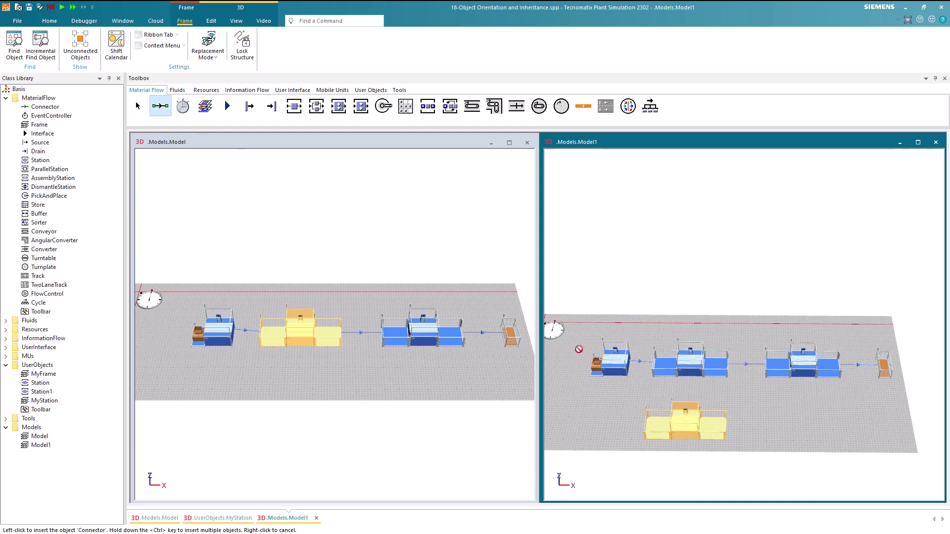
{"action": "left_click", "coordinate": [614, 365]}
{"action": "left_click", "coordinate": [662, 432]}
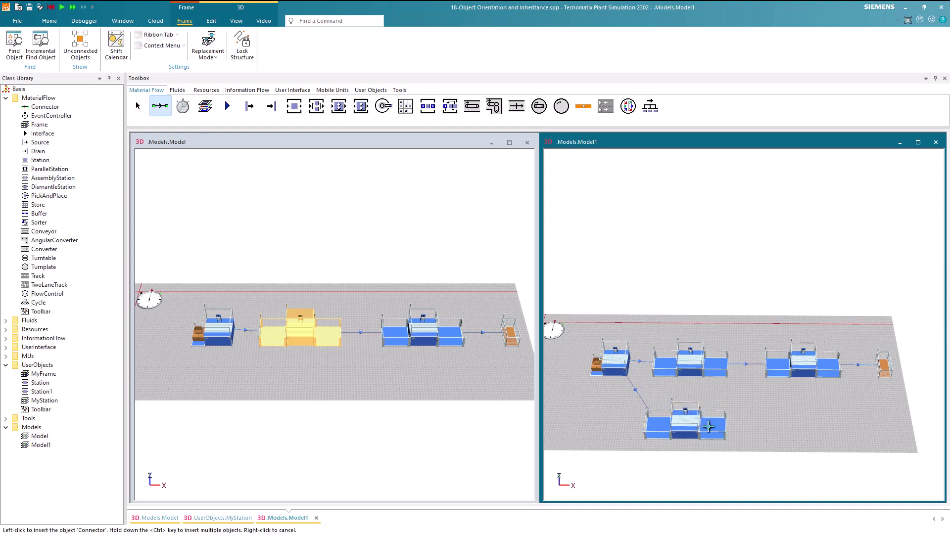
{"action": "left_click", "coordinate": [772, 369]}
{"action": "right_click", "coordinate": [719, 393]}
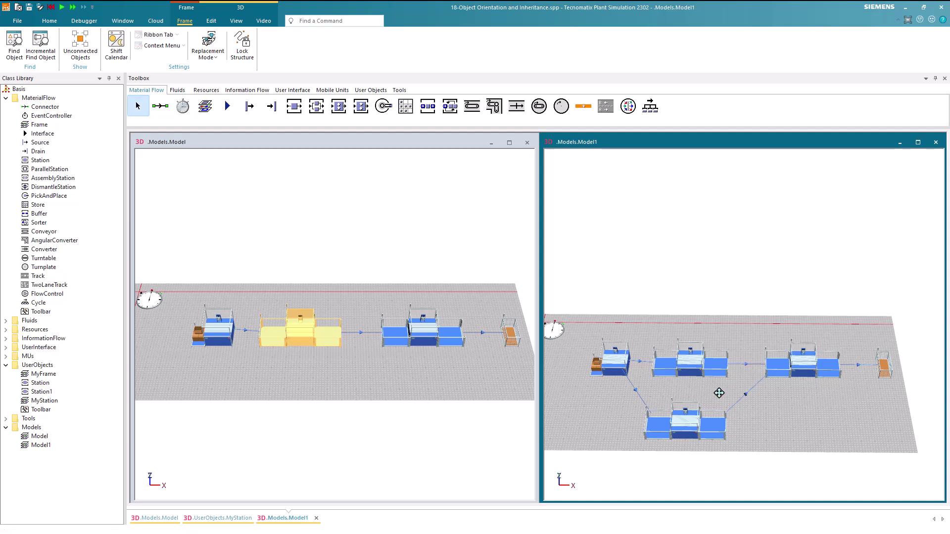
{"action": "scroll", "coordinate": [719, 392], "scroll_direction": "up", "scroll_amount": 2}
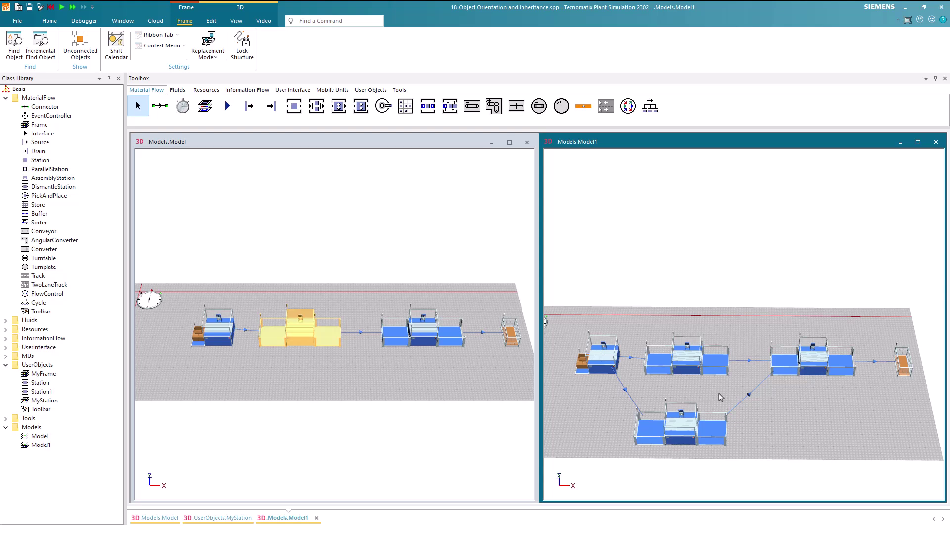
Create an internal OnExit method as the exit control of the station inside the MyStation class
{"action": "key", "text": "ctrl+Tab"}
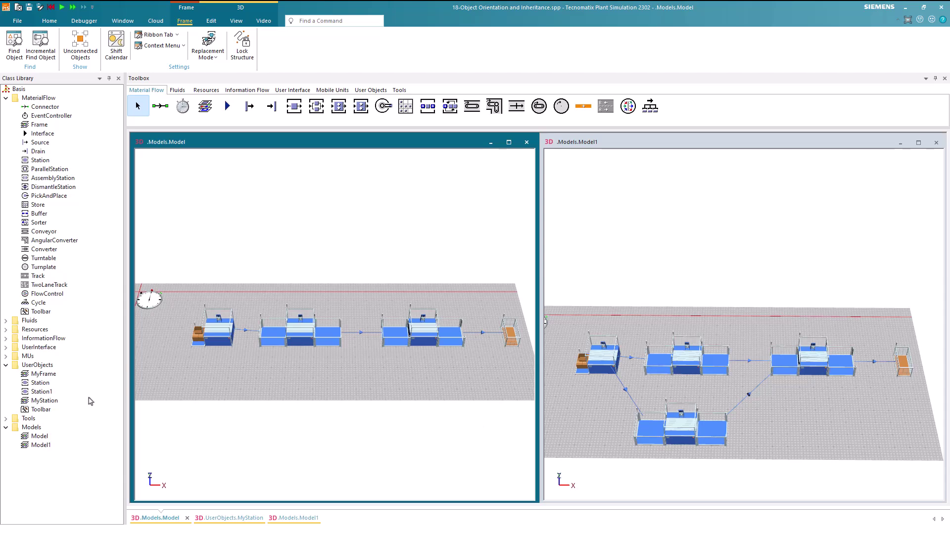
{"action": "double_click", "coordinate": [45, 401]}
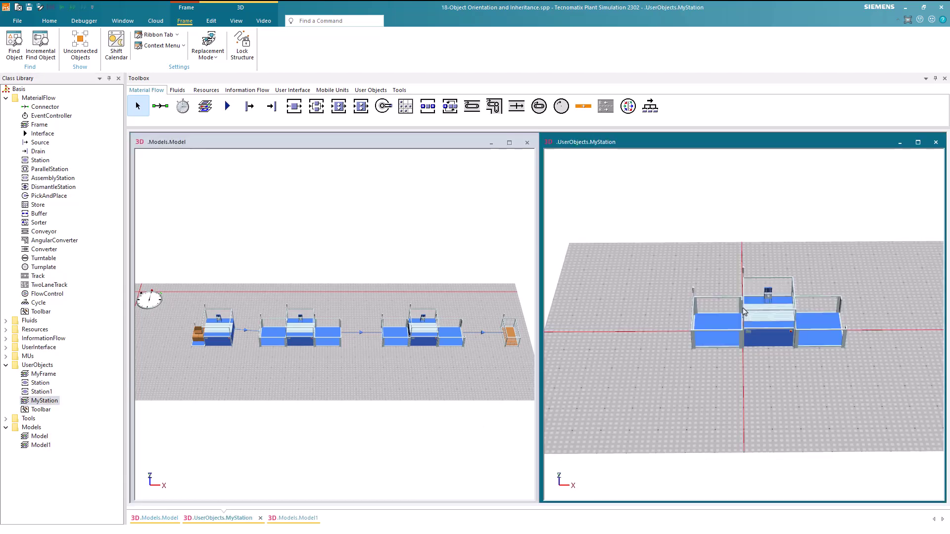
{"action": "double_click", "coordinate": [760, 323]}
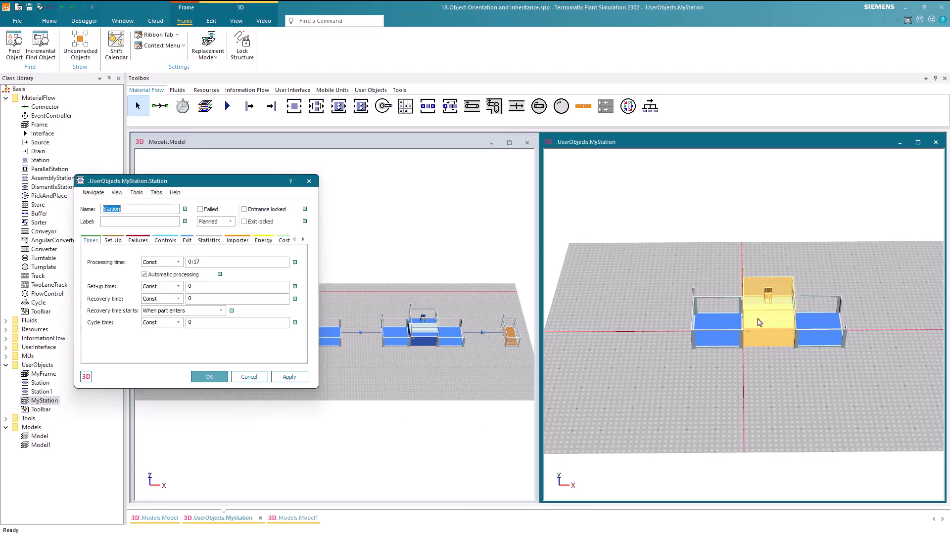
{"action": "left_click", "coordinate": [164, 240]}
{"action": "key", "text": "F4"}
{"action": "left_click", "coordinate": [149, 268]}
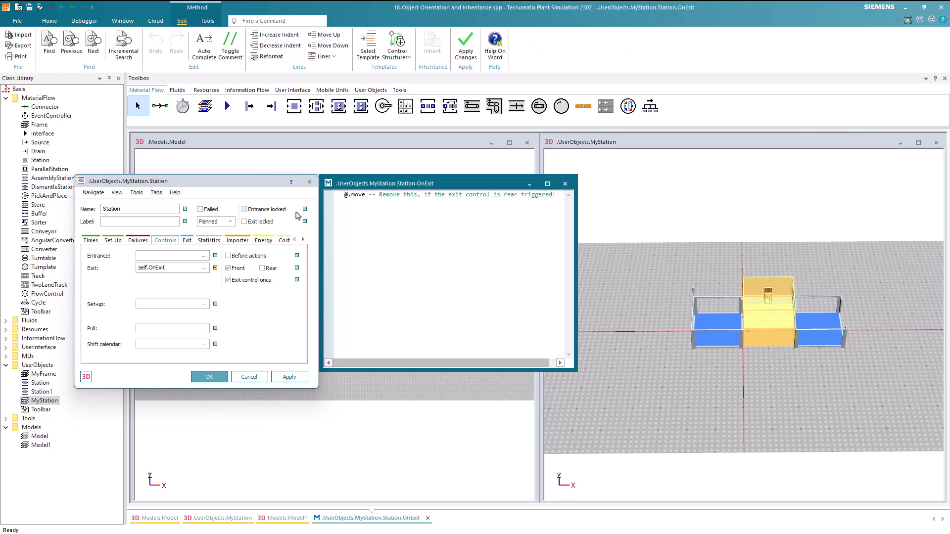
Replace the default code in the OnExit method with an if-else control structure template
{"action": "key", "text": "Return"}
{"action": "key", "text": "Return"}
{"action": "key", "text": "Return"}
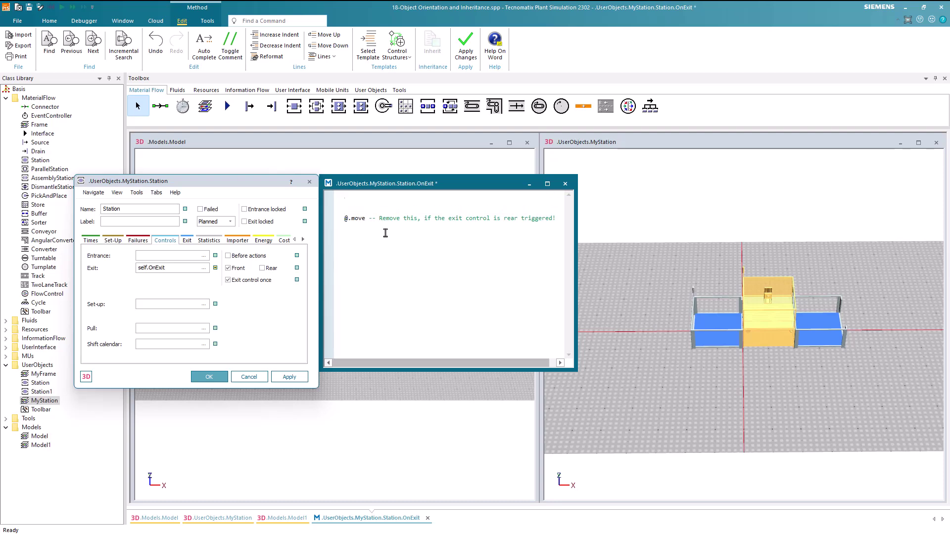
{"action": "triple_click", "coordinate": [339, 219]}
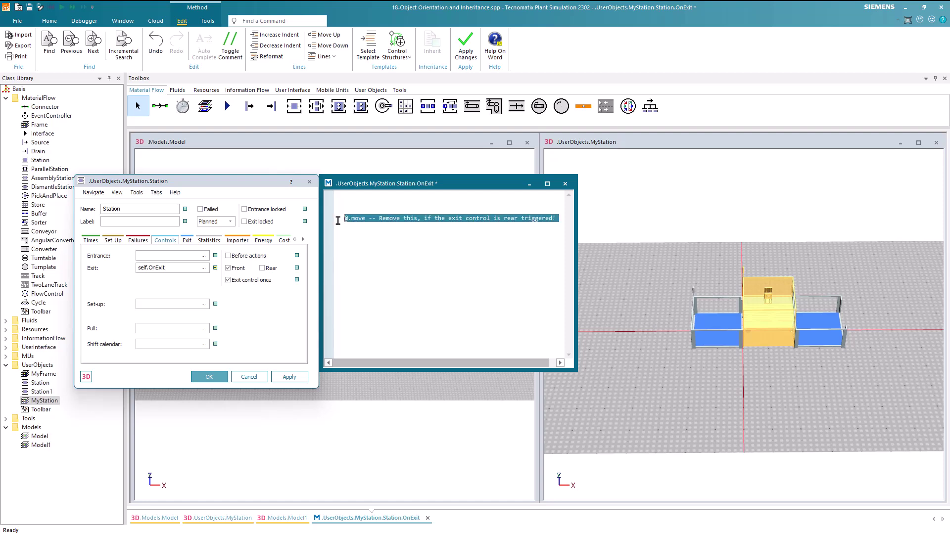
{"action": "key", "text": "Delete"}
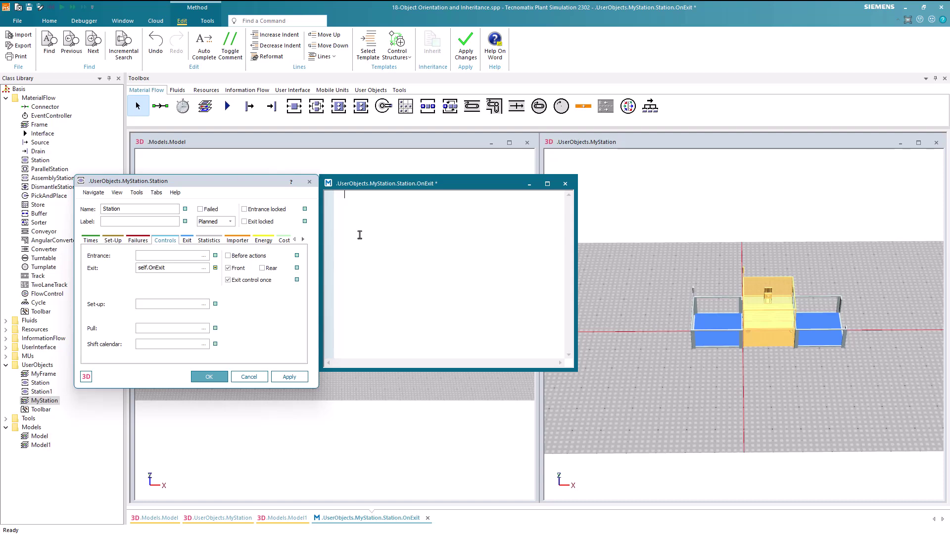
{"action": "left_click", "coordinate": [403, 58]}
{"action": "left_click", "coordinate": [409, 79]}
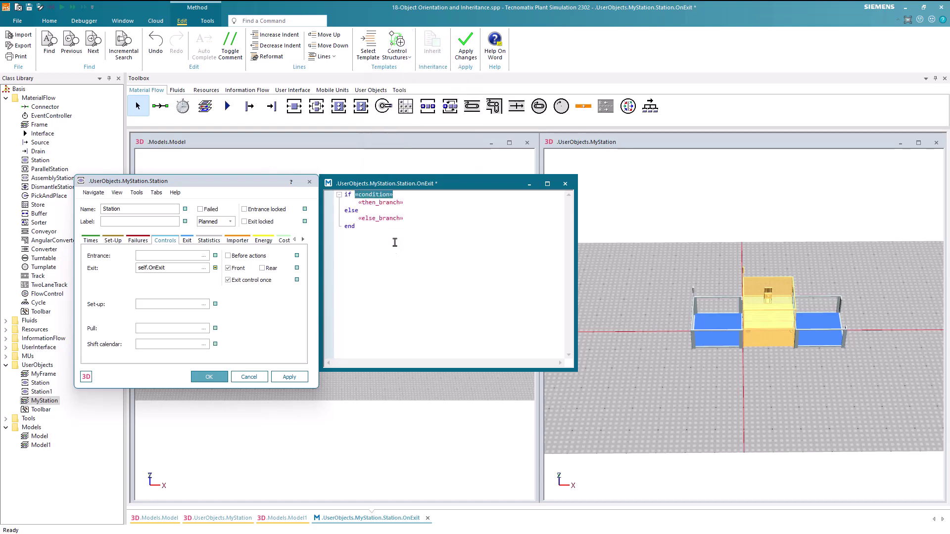
Complete and apply OnExit with condition z_uniform(0,1) > 0.9, then-branch @.move(?) and else-branch @.move(), closing the method and station dialog
{"action": "type", "text": "z"}
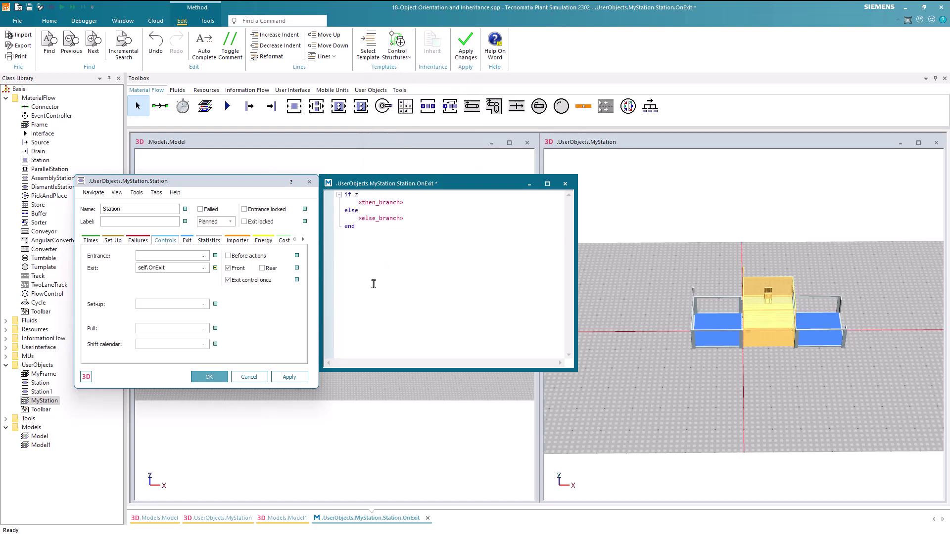
{"action": "type", "text": "_uniform(0,1) > 0.9"}
{"action": "left_click", "coordinate": [377, 202]}
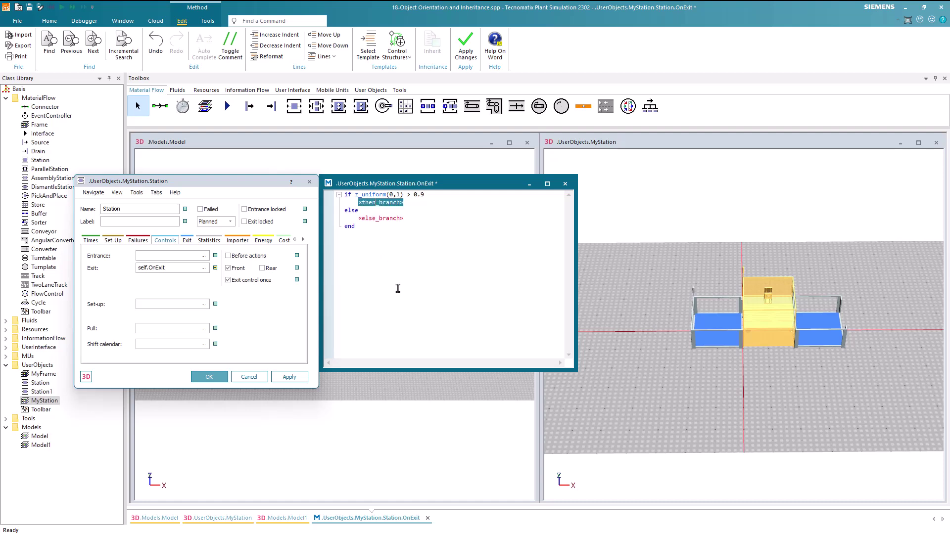
{"action": "type", "text": "@.move()"}
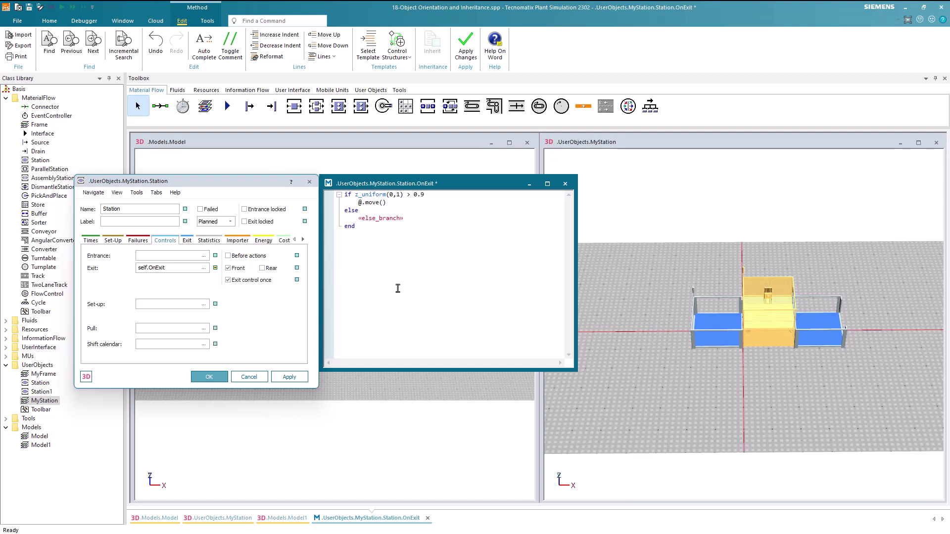
{"action": "type", "text": "?"}
{"action": "left_click", "coordinate": [370, 219]}
{"action": "type", "text": "@."}
{"action": "left_click", "coordinate": [466, 47]}
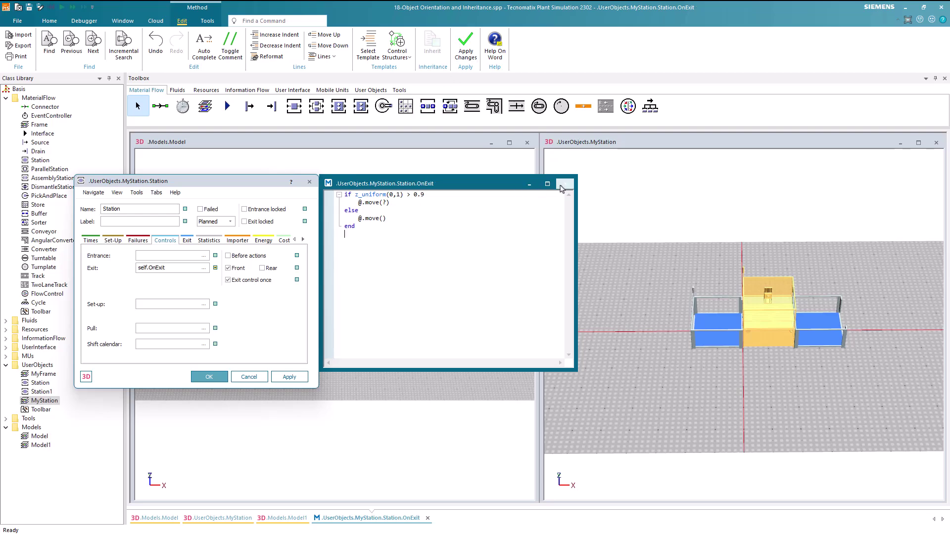
{"action": "left_click", "coordinate": [565, 183]}
{"action": "left_click", "coordinate": [209, 377]}
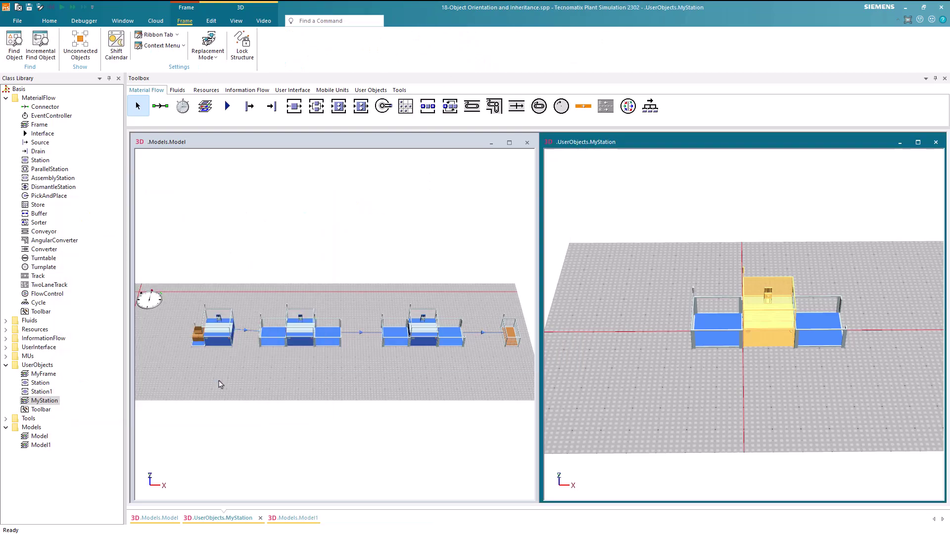
Check the inherited exit control of the station inside Model's first MyStation instance, then return to Model
{"action": "left_click", "coordinate": [328, 384]}
{"action": "double_click", "coordinate": [303, 342]}
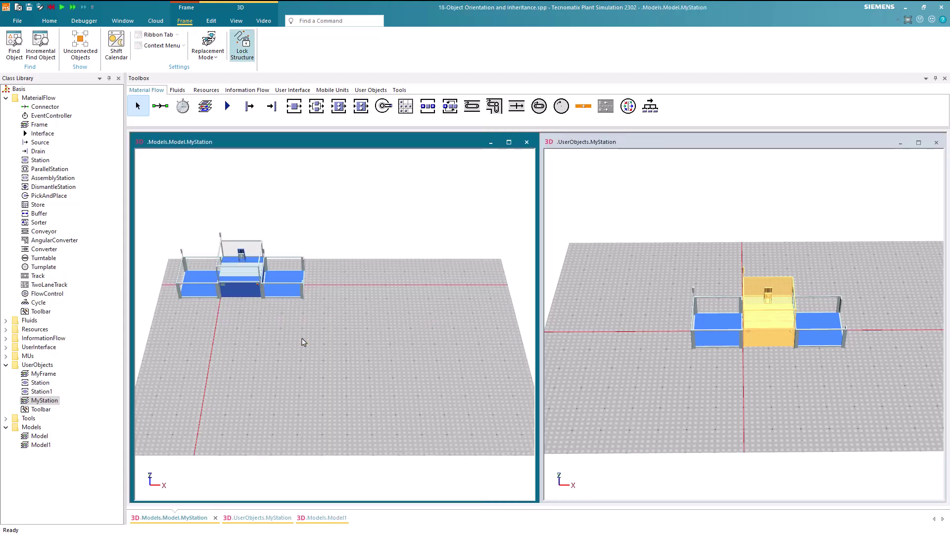
{"action": "double_click", "coordinate": [243, 281]}
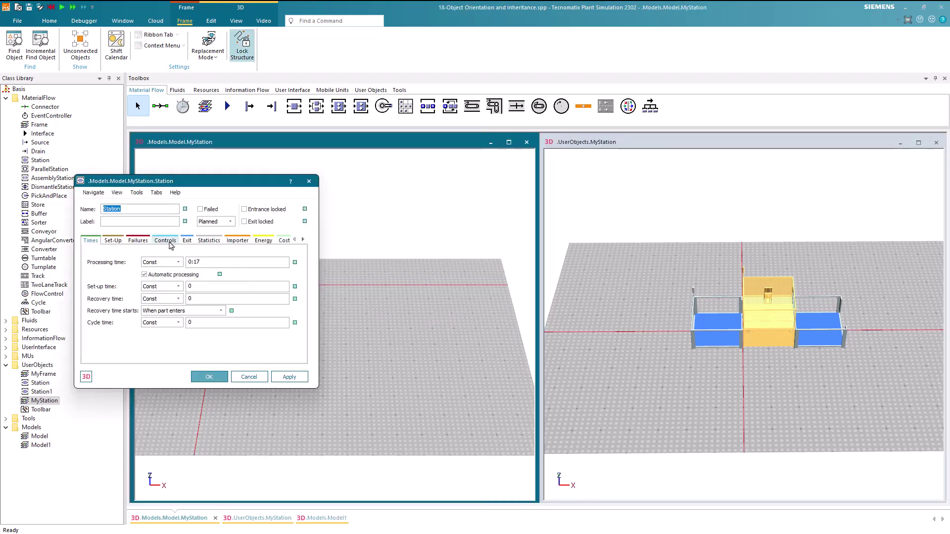
{"action": "left_click", "coordinate": [171, 242]}
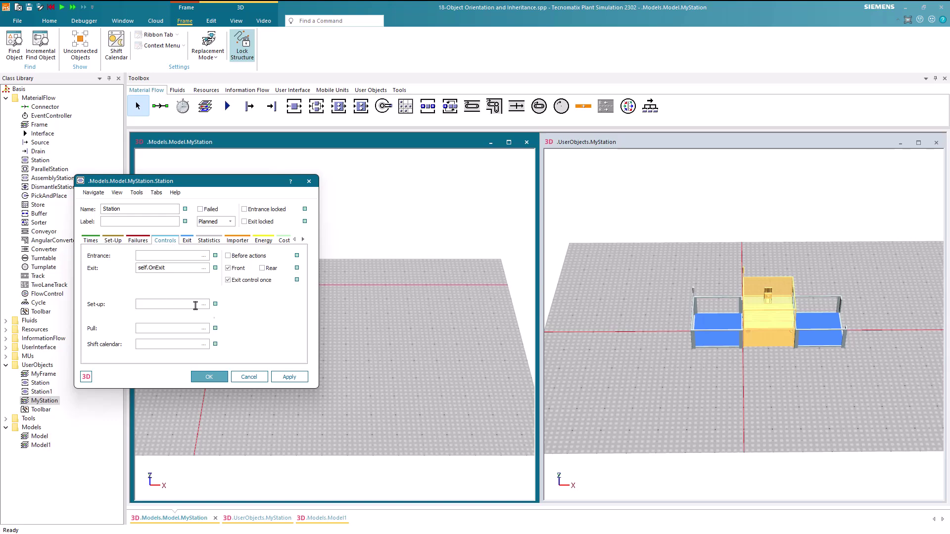
{"action": "left_click", "coordinate": [249, 378]}
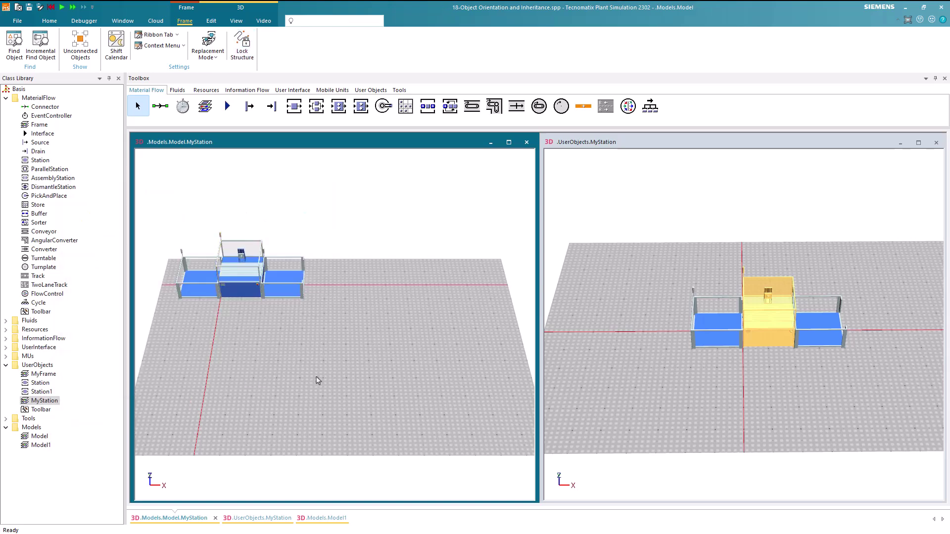
{"action": "key", "text": "BackSpace"}
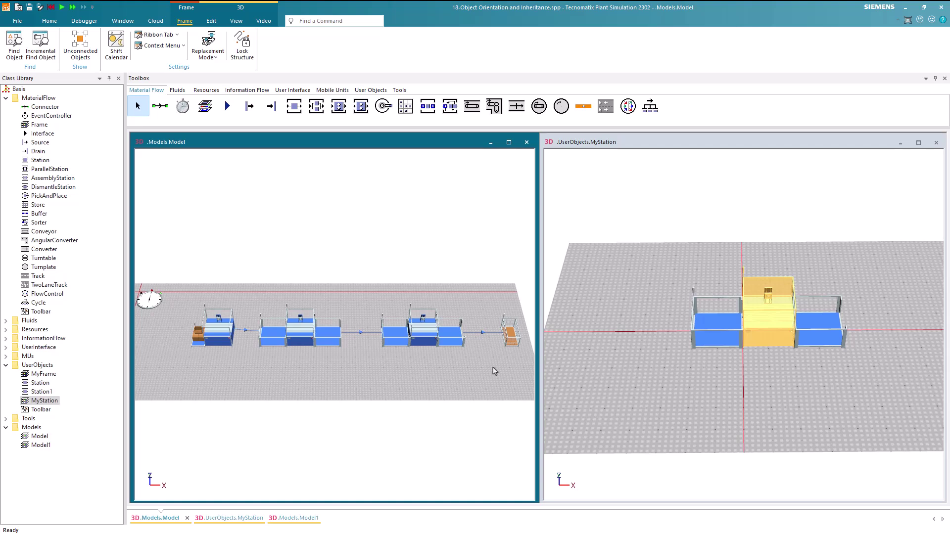
Insert a Variable into the MyStation class, in front of its station
{"action": "left_click", "coordinate": [732, 376]}
{"action": "left_click_drag", "start_coordinate": [799, 373], "coordinate": [773, 365]}
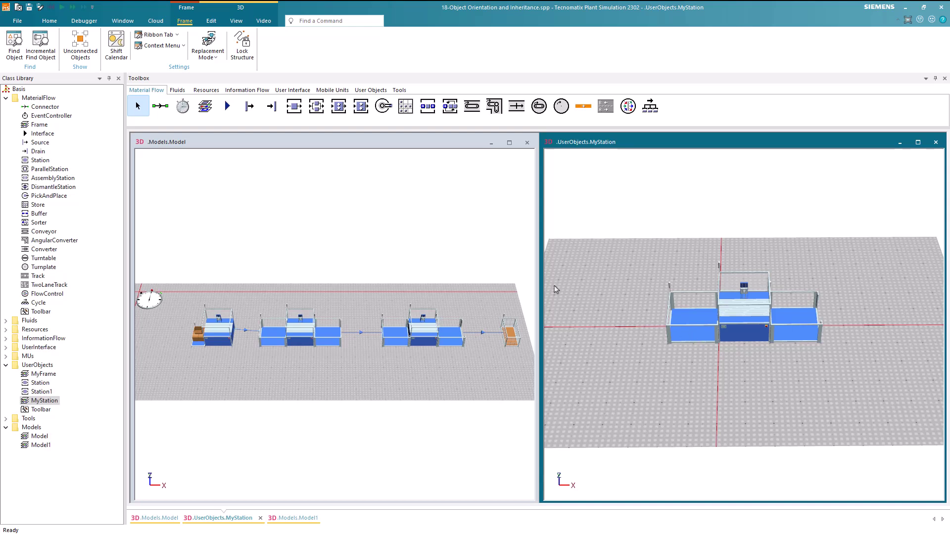
{"action": "left_click", "coordinate": [246, 90]}
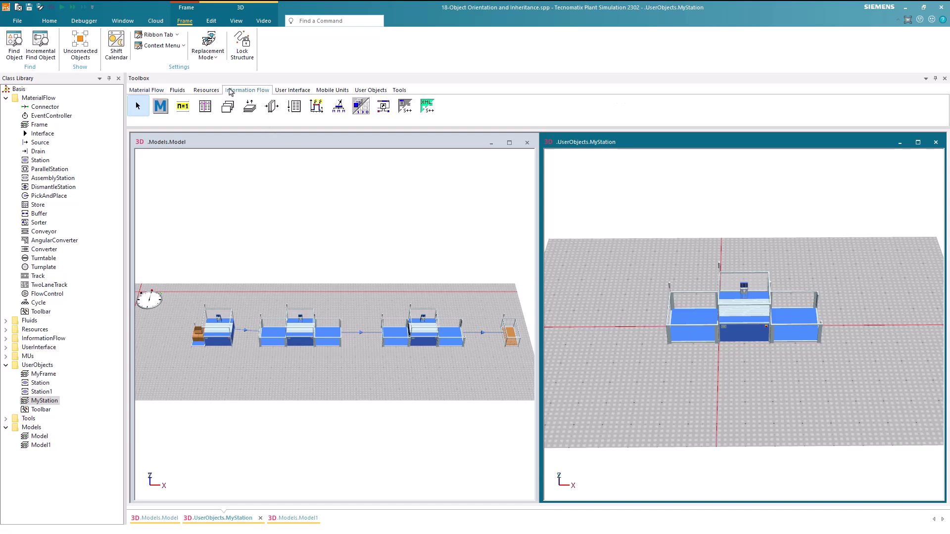
{"action": "left_click", "coordinate": [182, 106]}
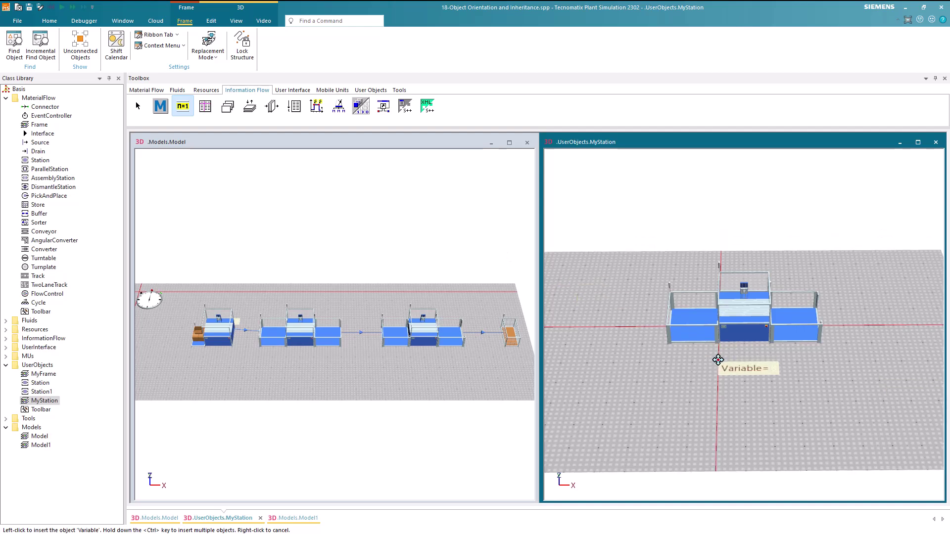
{"action": "left_click", "coordinate": [720, 363]}
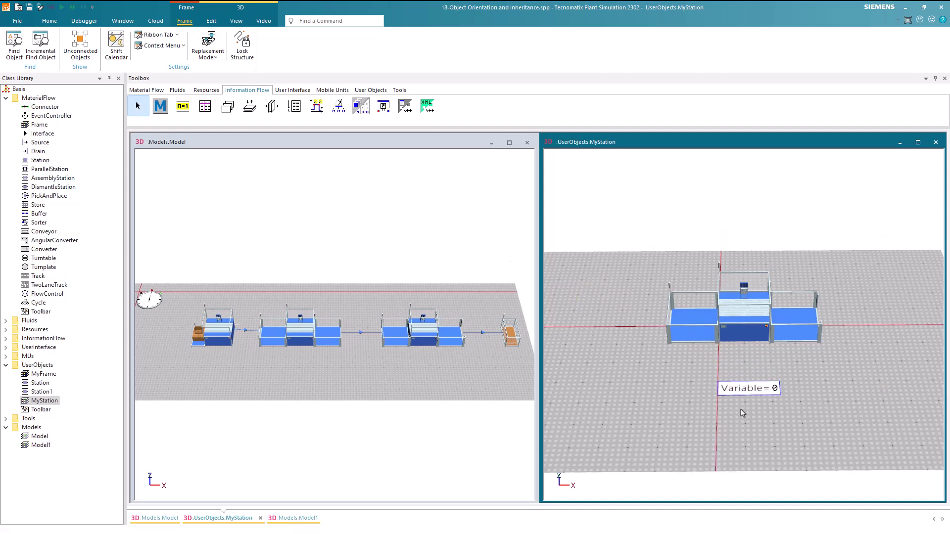
Name the new variable reworkCount and enable its initial value of 0
{"action": "double_click", "coordinate": [748, 389]}
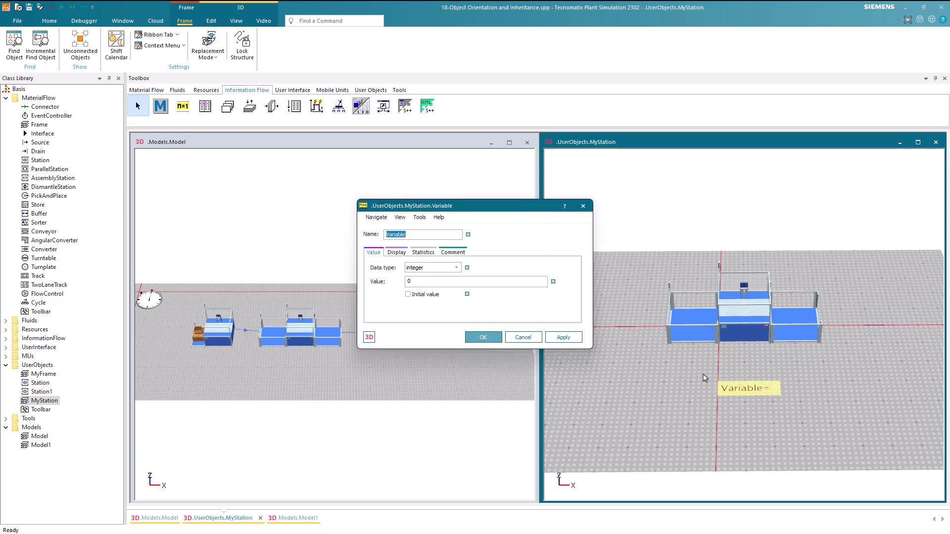
{"action": "type", "text": "reworkCount"}
{"action": "left_click", "coordinate": [414, 295]}
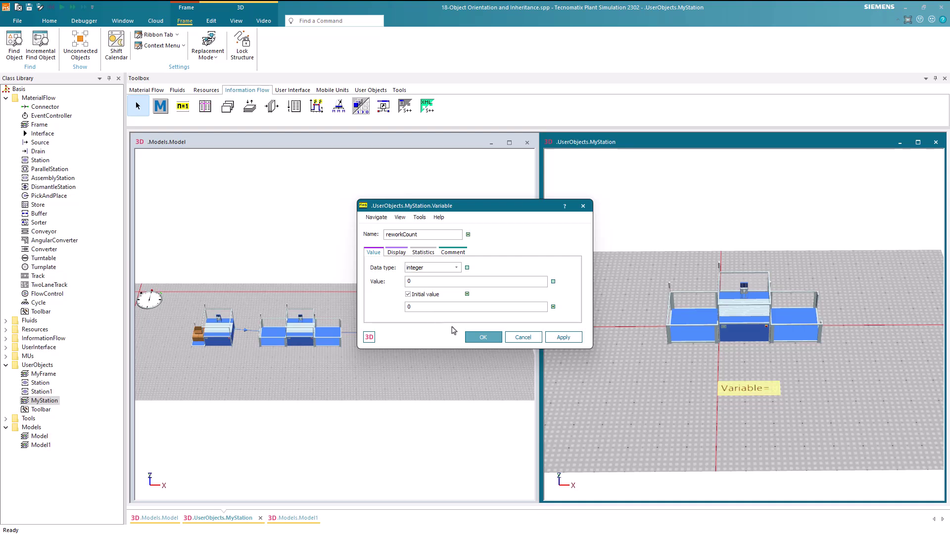
{"action": "left_click", "coordinate": [487, 338]}
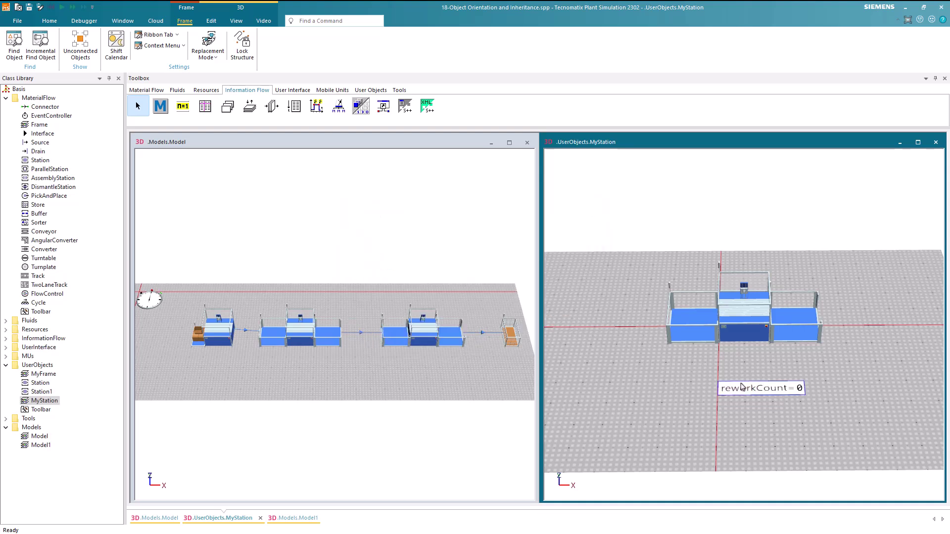
Add reworkCount += 1 after @.move(?) in the station's exit control method and apply the change
{"action": "right_click", "coordinate": [745, 328]}
{"action": "mouse_move", "coordinate": [860, 461]}
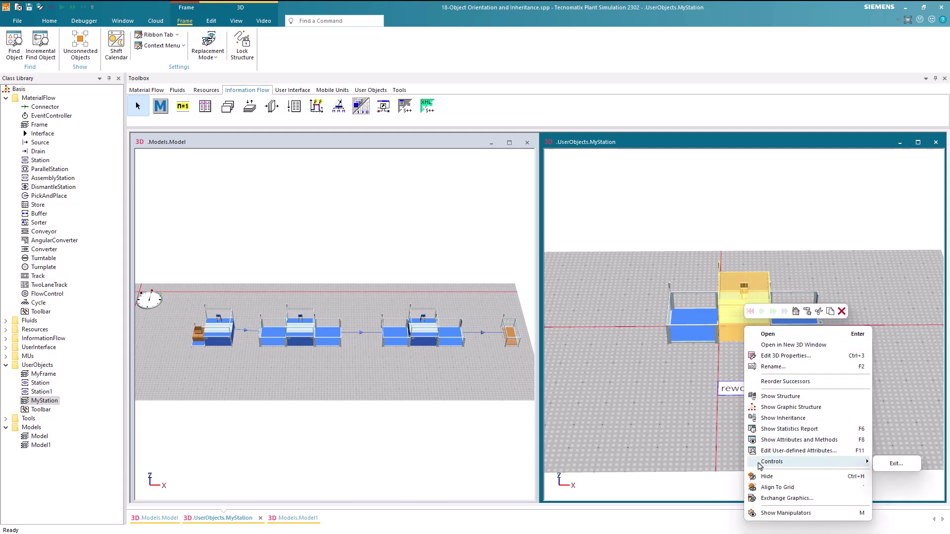
{"action": "left_click", "coordinate": [894, 463]}
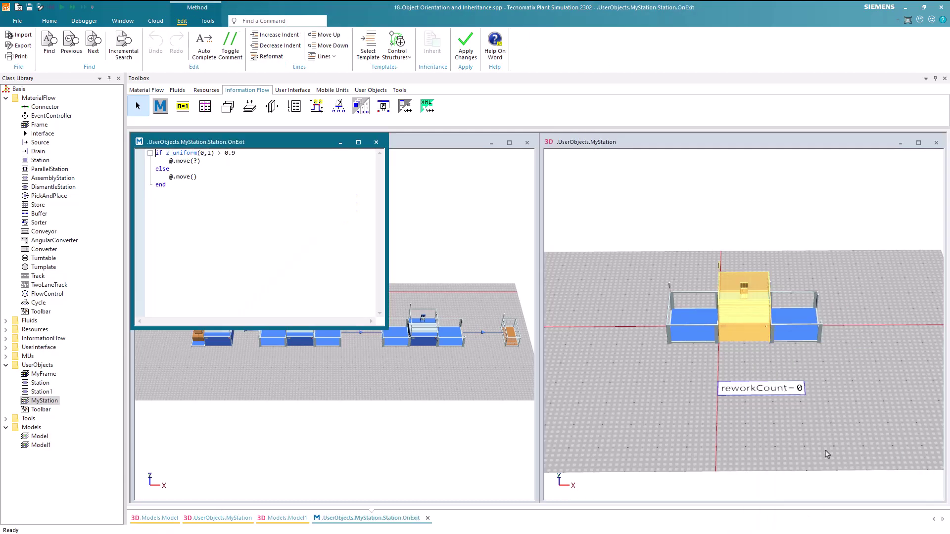
{"action": "left_click", "coordinate": [207, 161]}
{"action": "key", "text": "Return"}
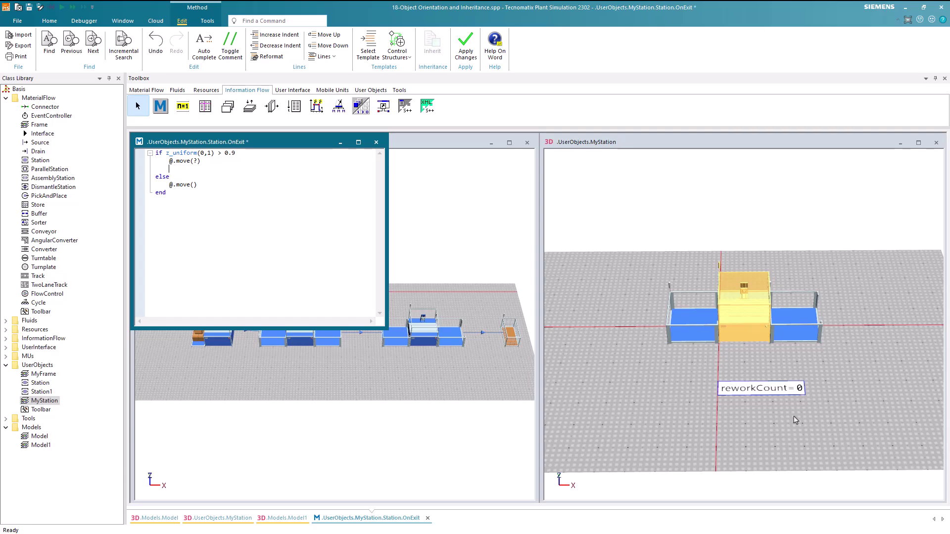
{"action": "left_click", "coordinate": [723, 384]}
{"action": "left_click_drag", "start_coordinate": [724, 384], "coordinate": [193, 179]}
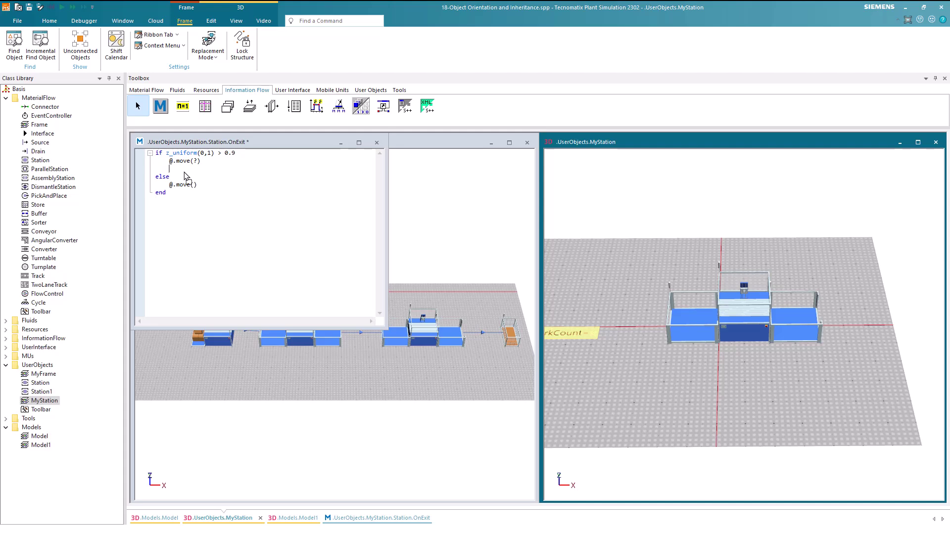
{"action": "type", "text": "+= 1"}
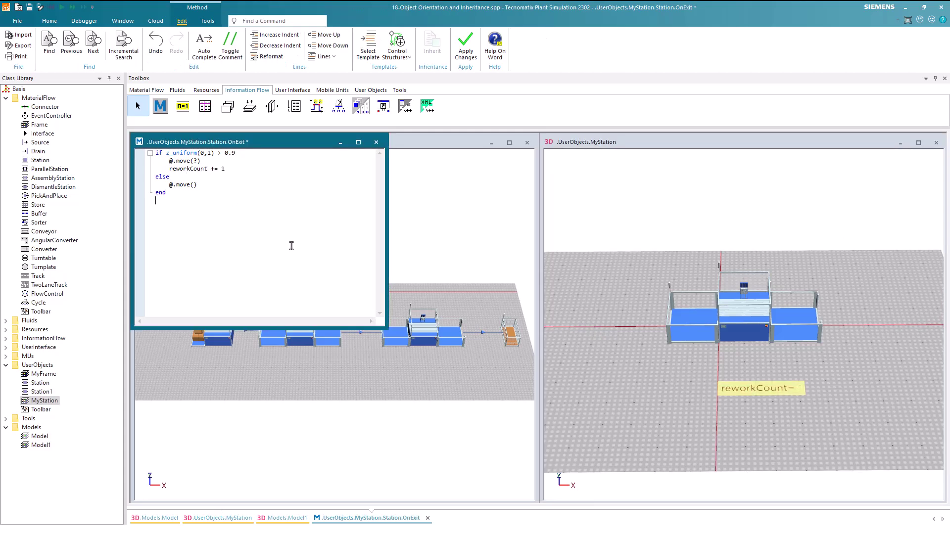
{"action": "left_click", "coordinate": [465, 47]}
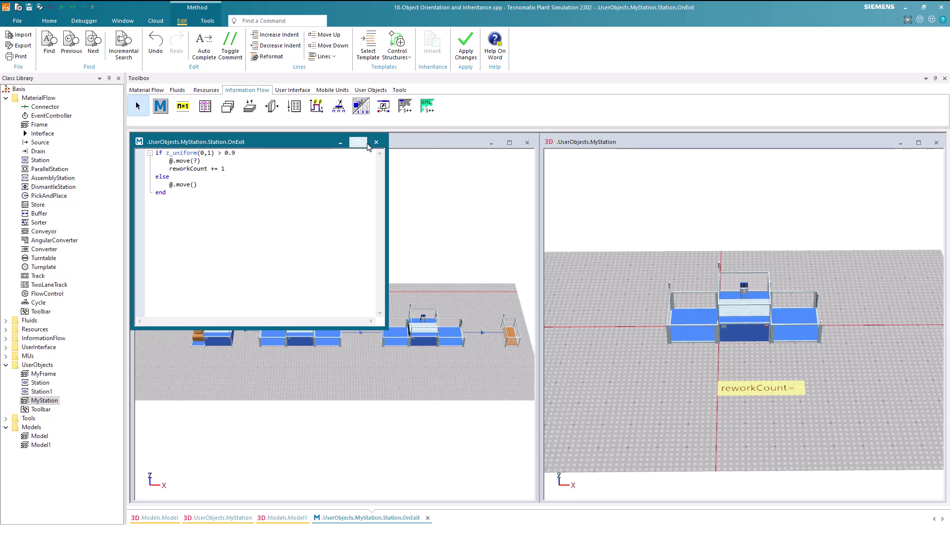
Close the exit control method and turn off Exclude from "Show content" of the location in the 3D graphics properties of MyStation's reworkCount variable
{"action": "left_click", "coordinate": [376, 143]}
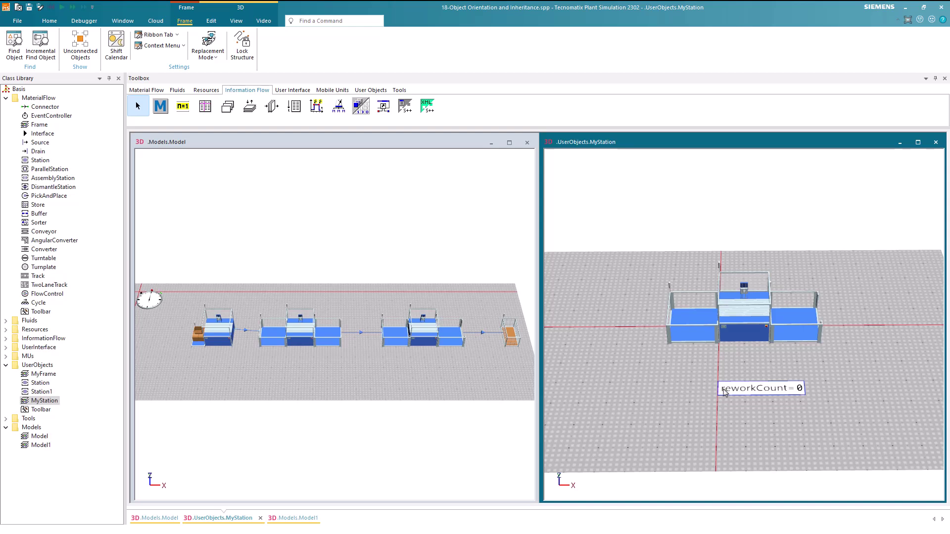
{"action": "right_click", "coordinate": [724, 389]}
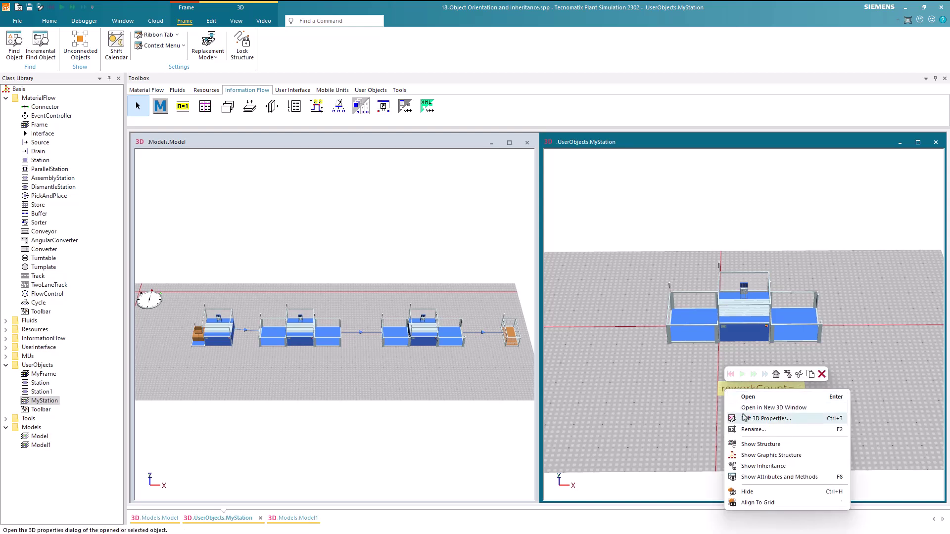
{"action": "left_click", "coordinate": [748, 420]}
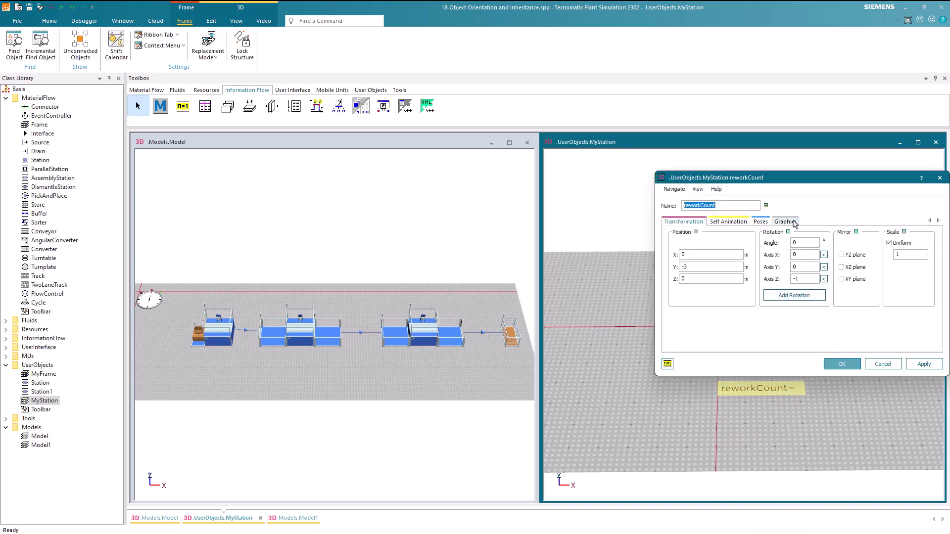
{"action": "left_click", "coordinate": [791, 222]}
{"action": "left_click", "coordinate": [747, 325]}
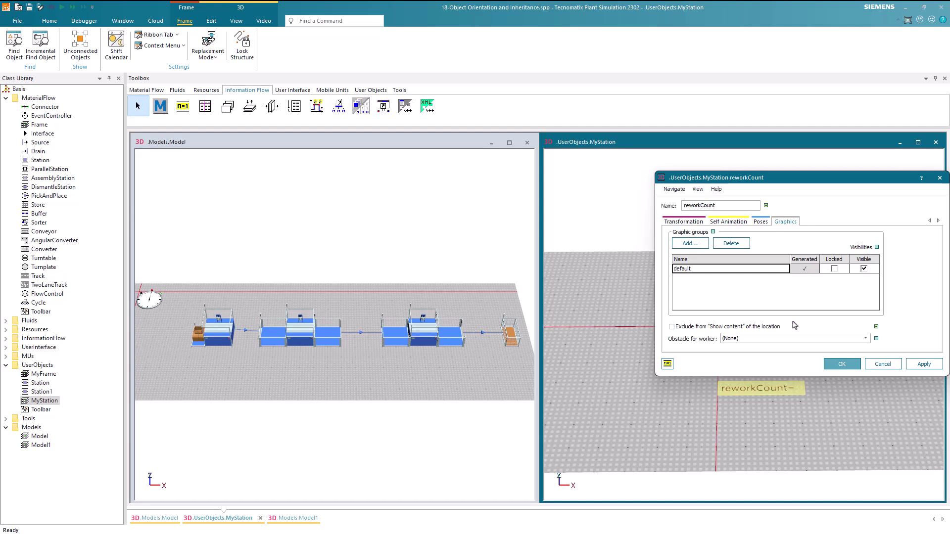
{"action": "left_click", "coordinate": [842, 364]}
{"action": "left_click", "coordinate": [667, 411]}
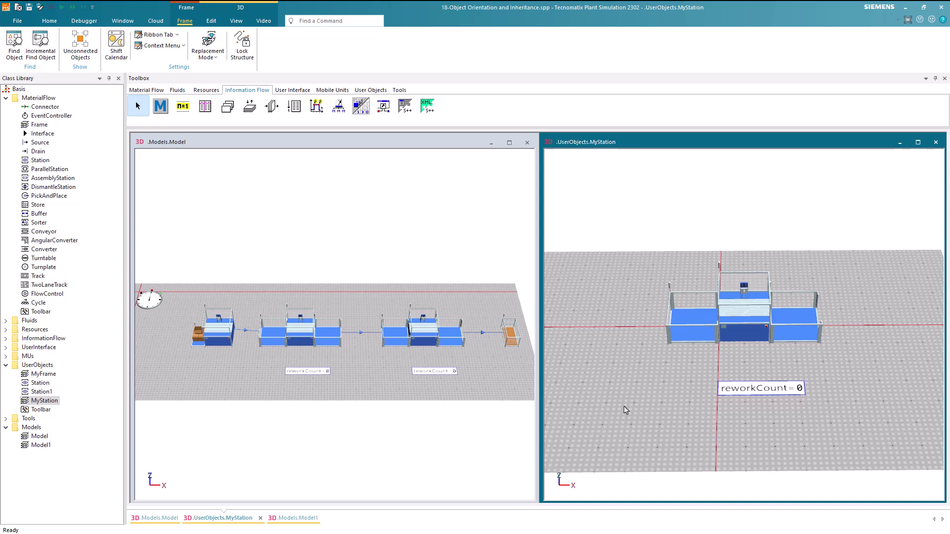
{"action": "left_click", "coordinate": [489, 419]}
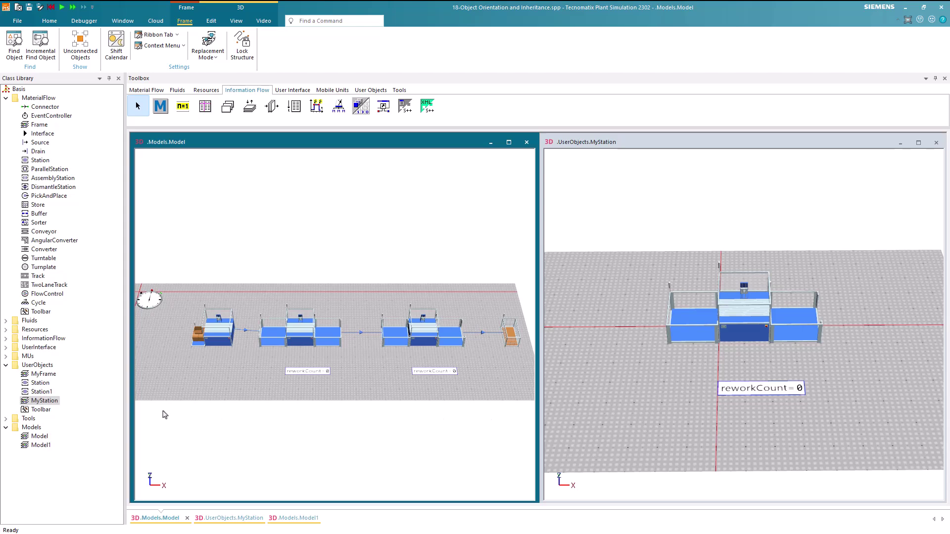
Open Model1, start its simulation and look closely at the rework counters of its MyStation instances
{"action": "double_click", "coordinate": [44, 447]}
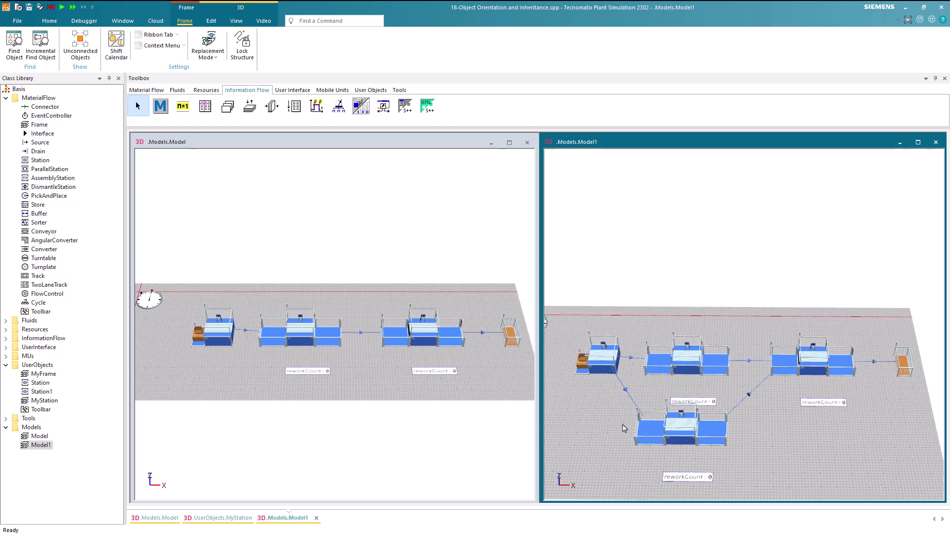
{"action": "right_click", "coordinate": [656, 392]}
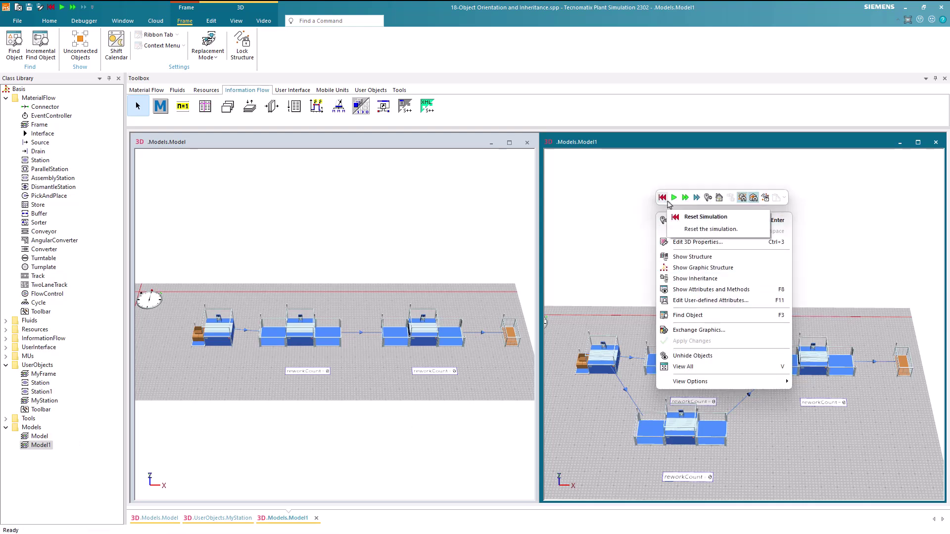
{"action": "left_click", "coordinate": [673, 199]}
{"action": "left_click", "coordinate": [673, 199]}
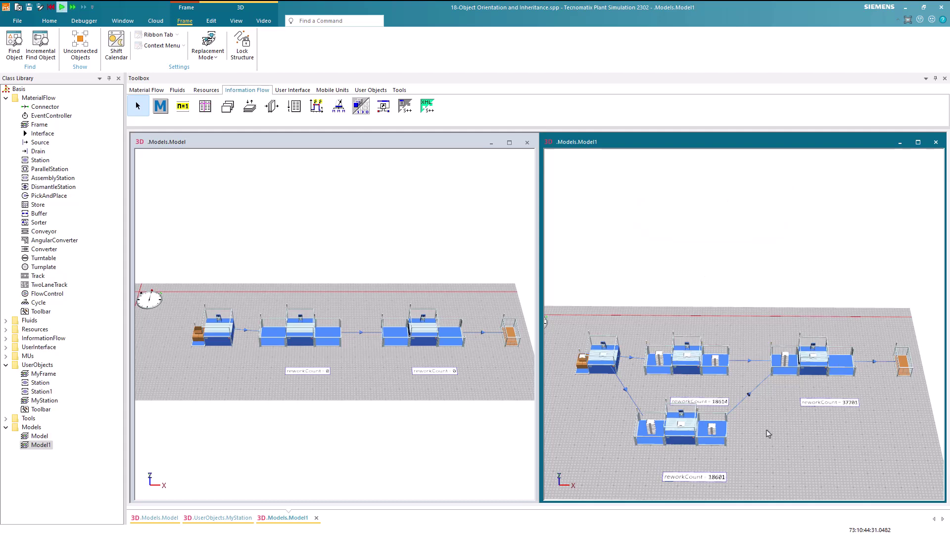
{"action": "scroll", "coordinate": [769, 434], "scroll_direction": "up", "scroll_amount": 3}
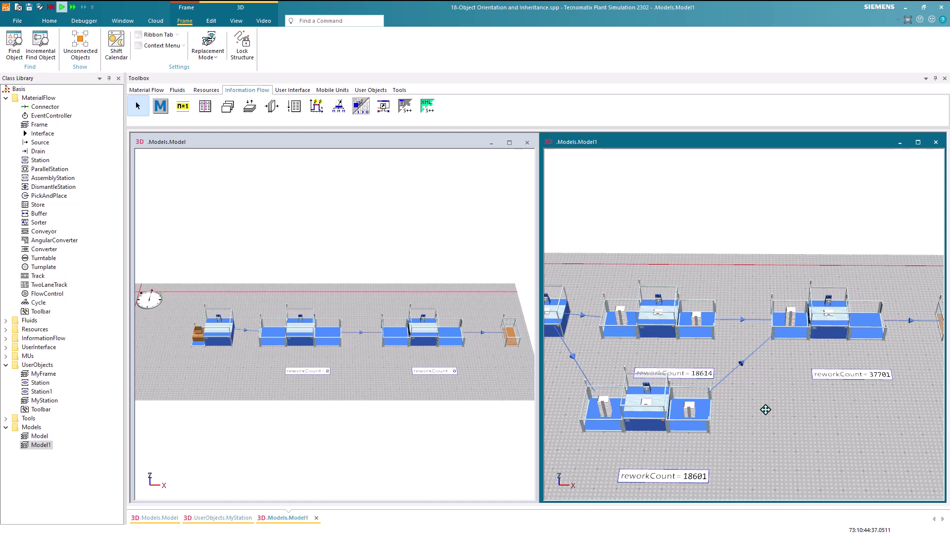